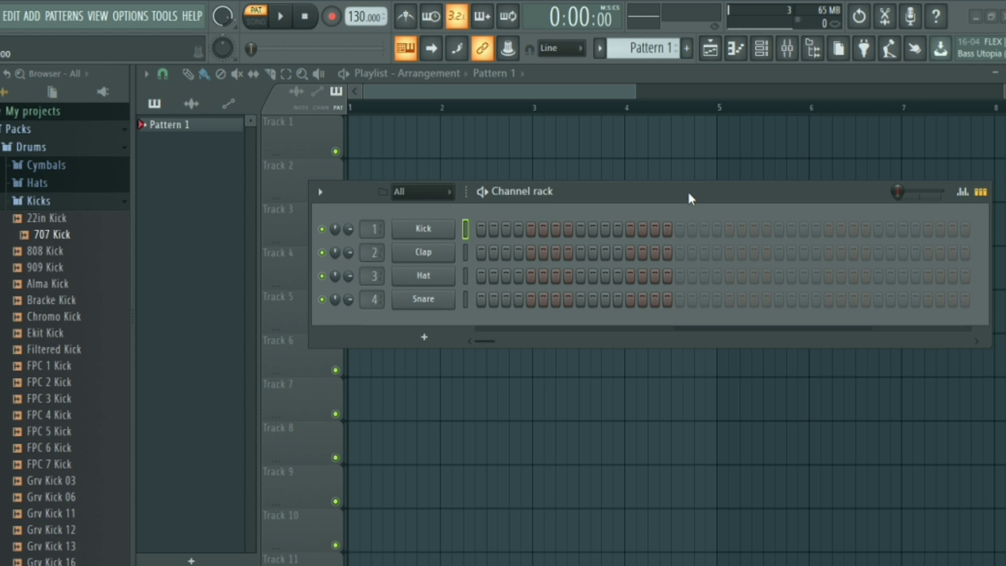
- Add a Heat Up 3 instrument channel to the channel rack and bring the whole plugin window into view
drag(689, 192, 719, 179)
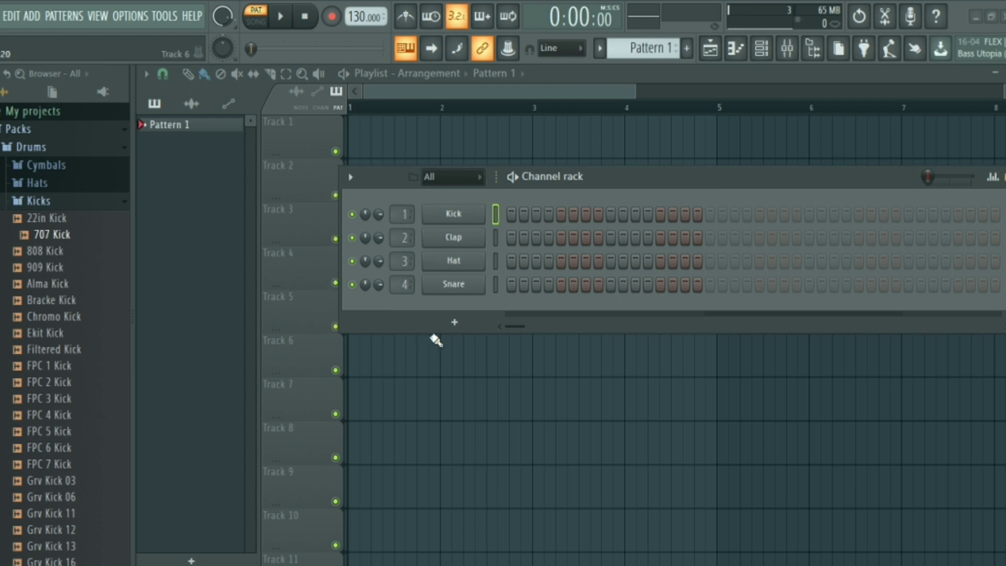
click(463, 325)
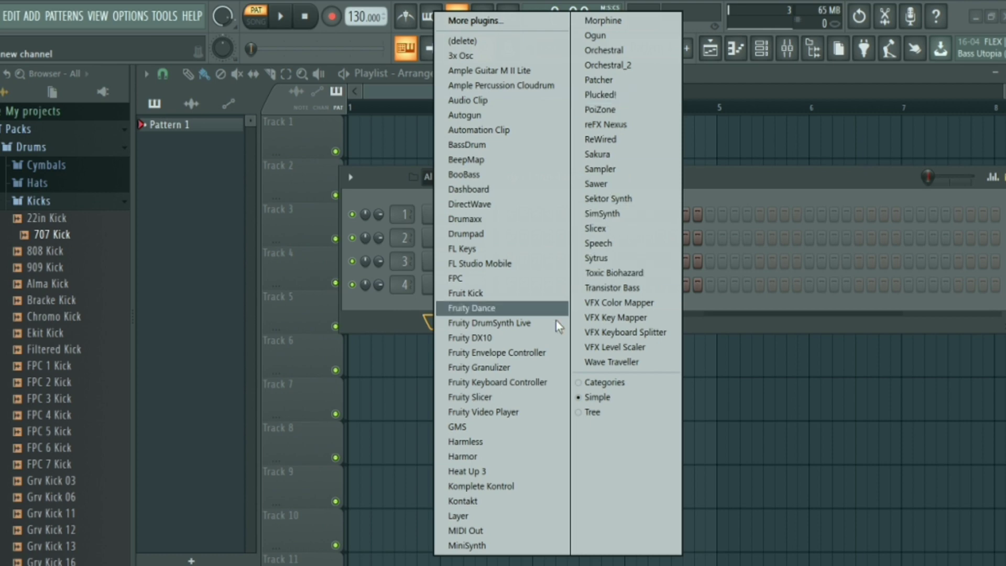
click(514, 470)
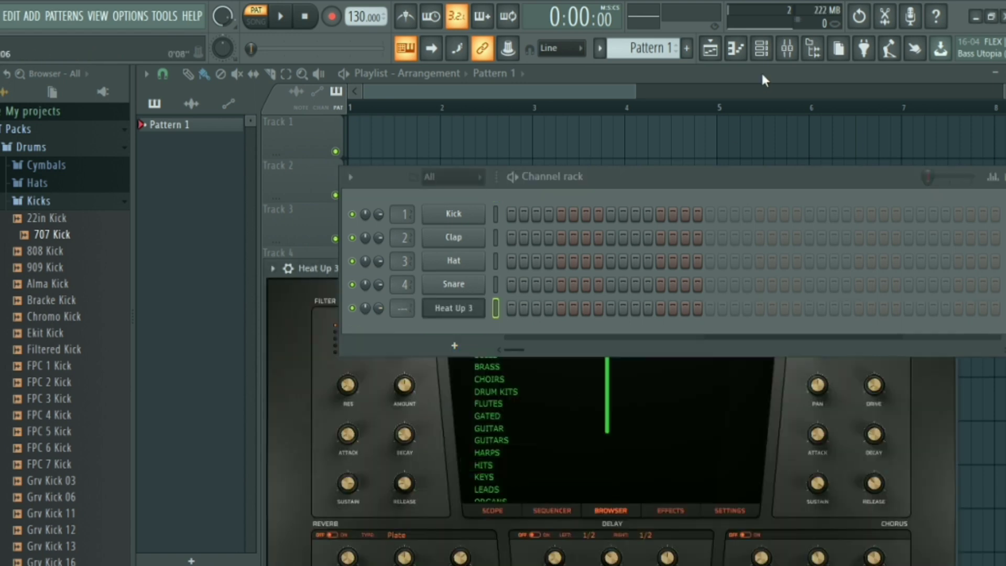
click(766, 58)
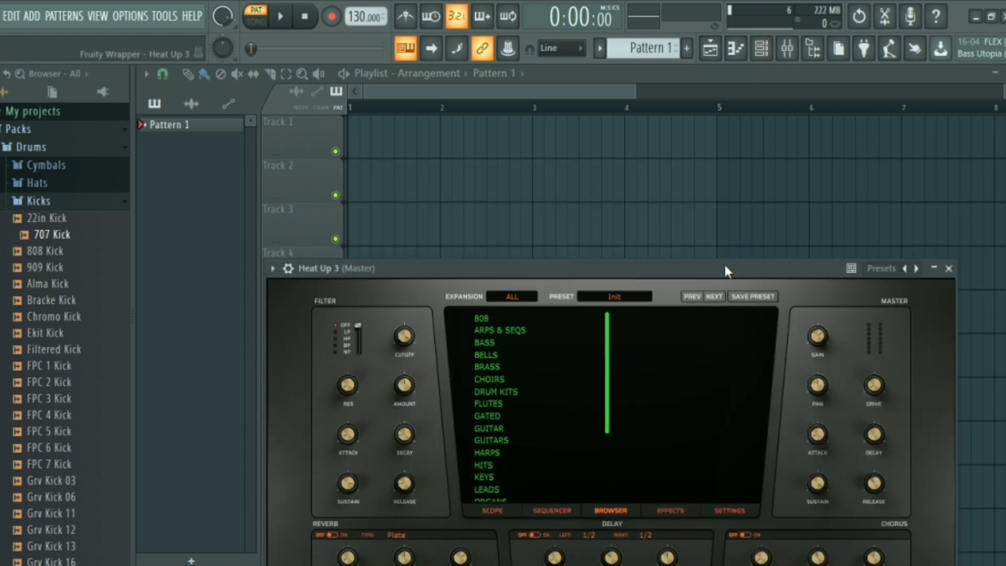
drag(724, 263, 712, 135)
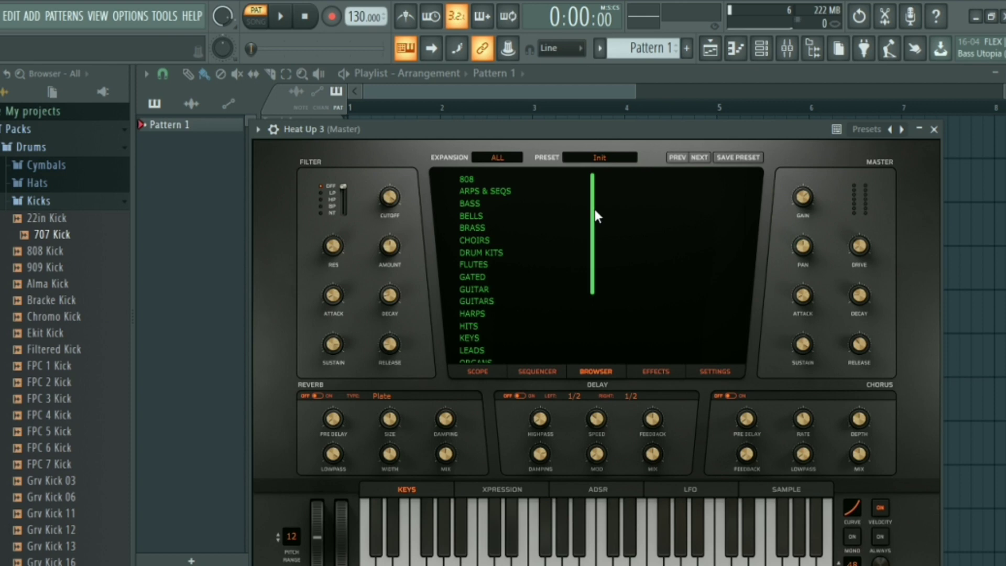
- Load the UKULELE preset from the OTHERS category in Heat Up 3
drag(595, 211, 593, 222)
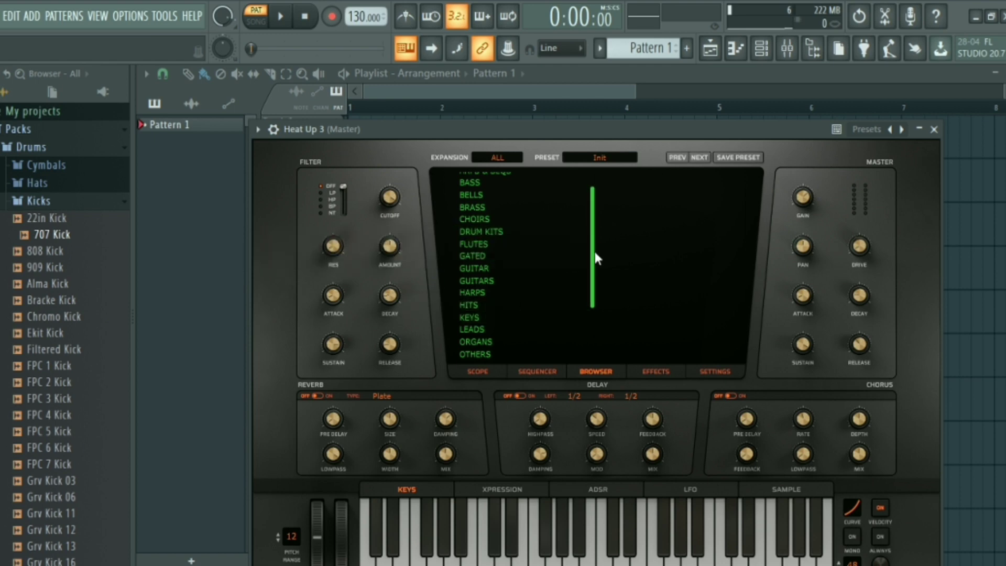
click(489, 355)
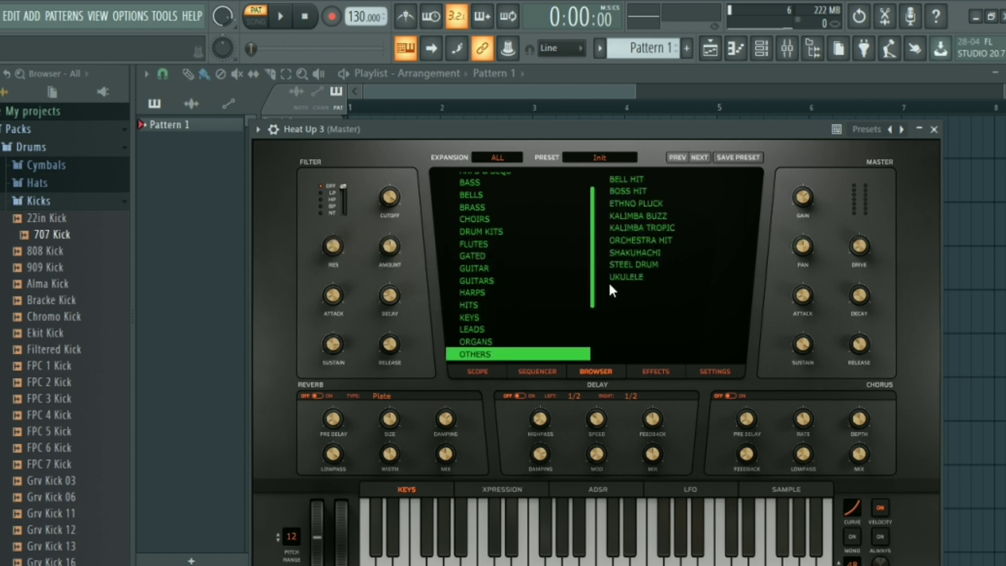
click(636, 263)
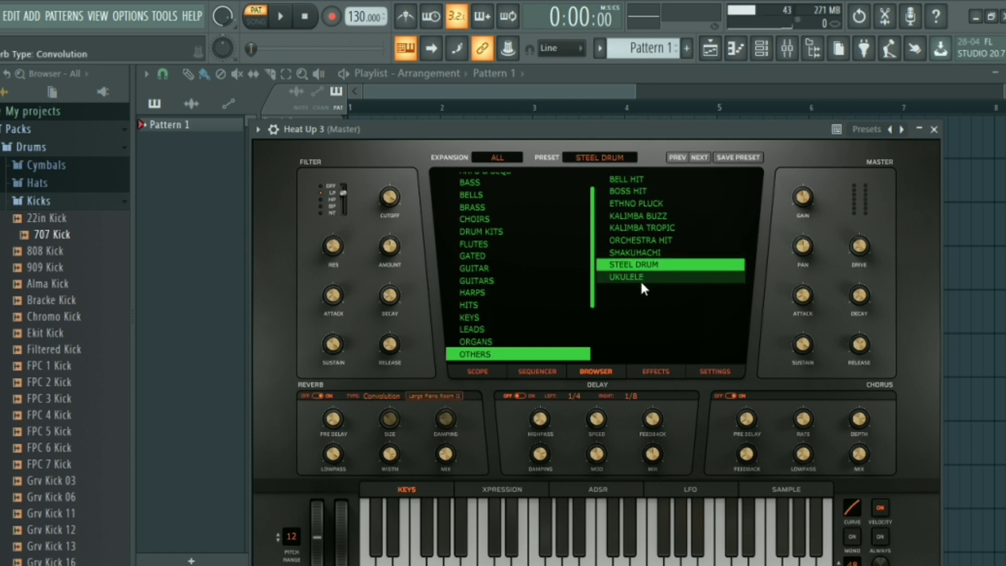
click(642, 278)
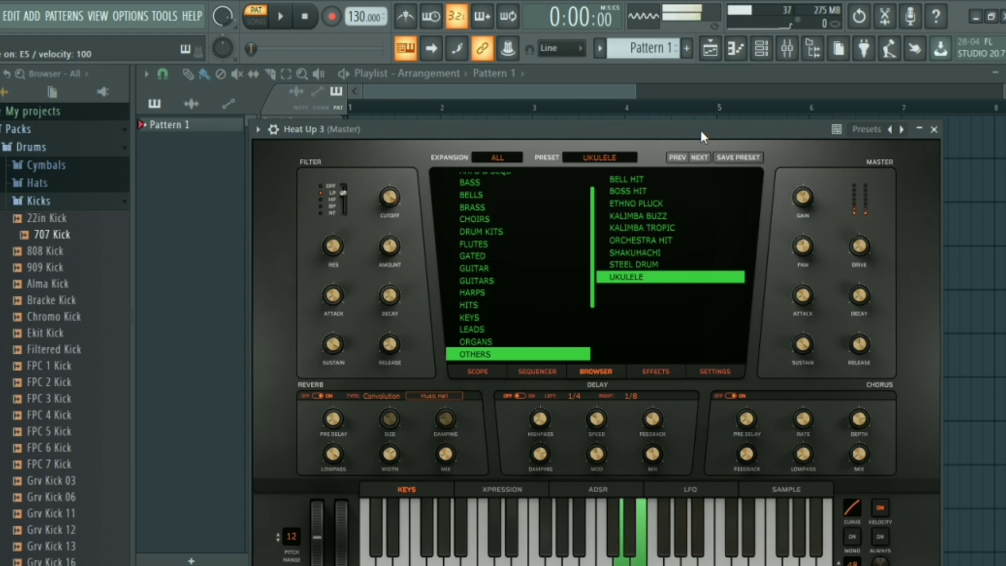
- Close the Heat Up 3 plugin window and open the piano roll for its channel
drag(718, 138, 719, 112)
click(762, 51)
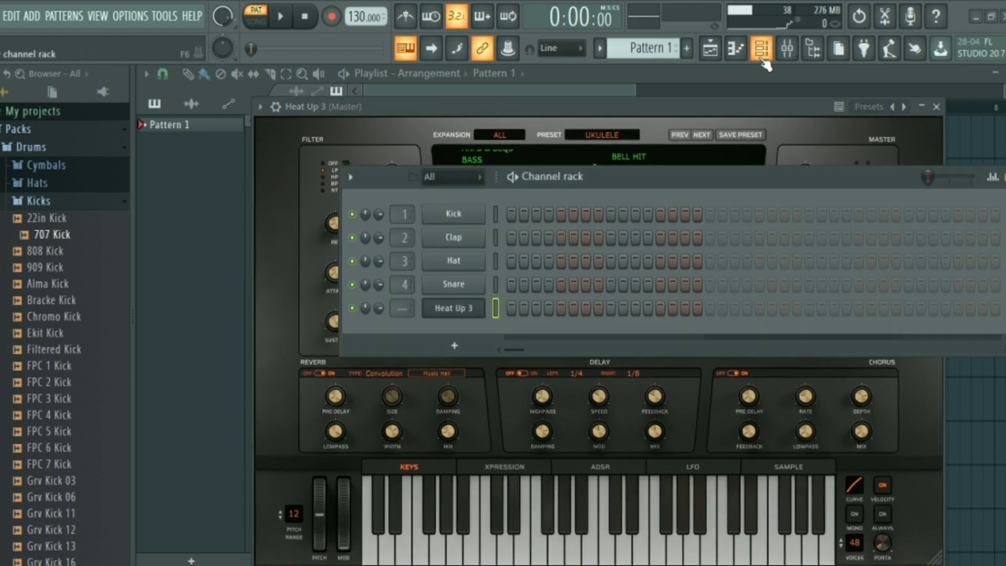
click(763, 58)
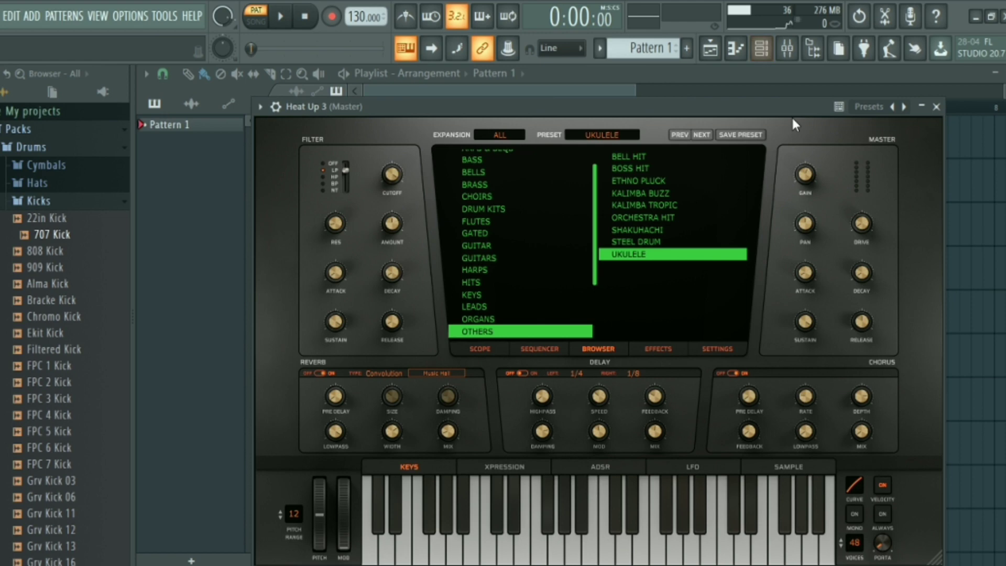
click(937, 107)
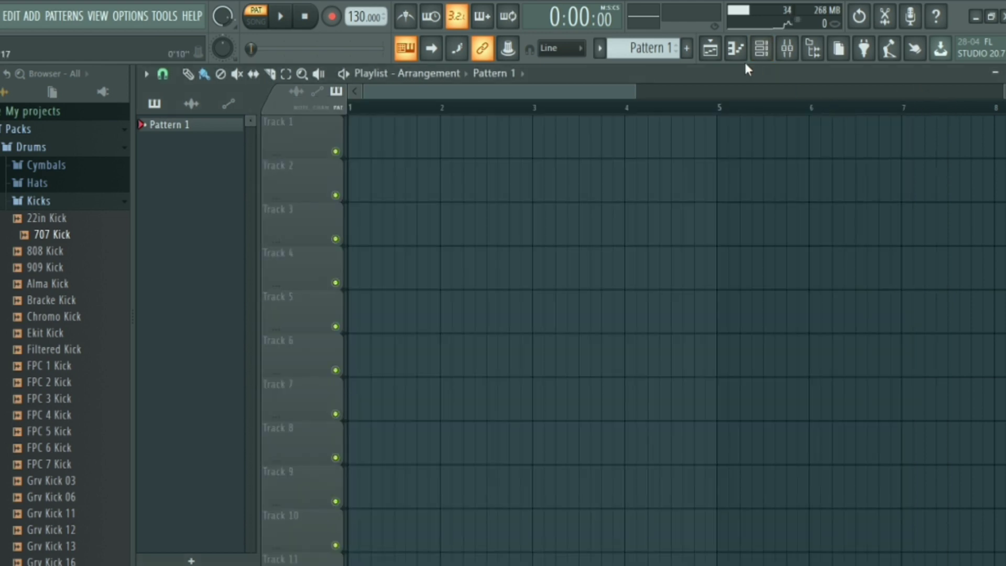
click(762, 56)
click(763, 58)
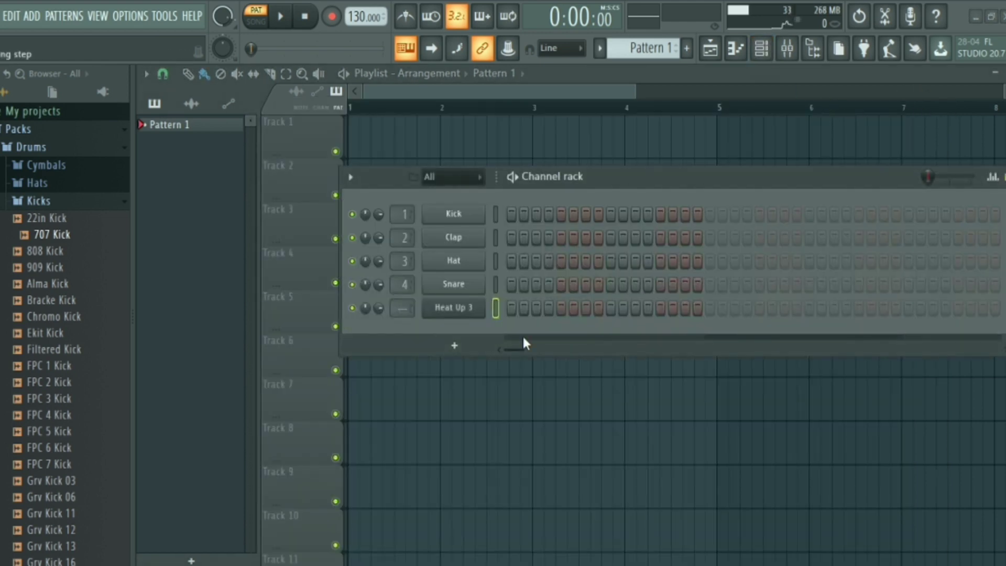
right_click(456, 313)
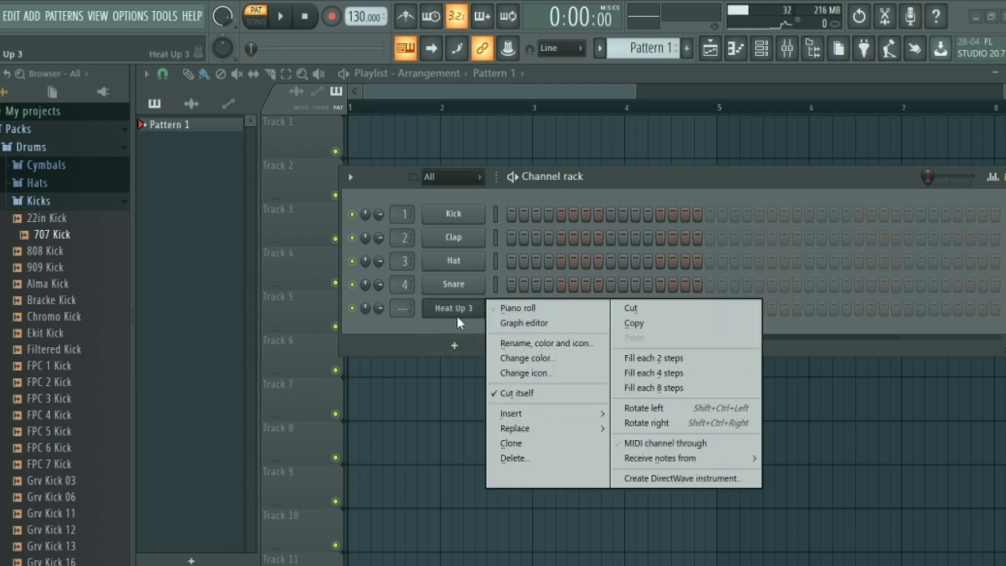
click(498, 307)
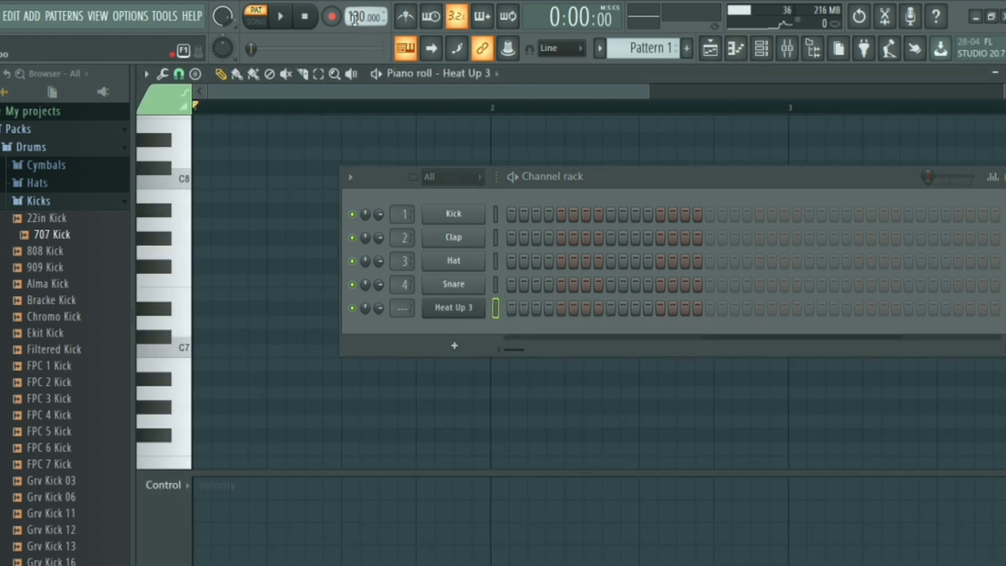
- Set the project tempo to 120 BPM and enable the metronome, checking the beat with a short playback
drag(366, 16, 366, 42)
key(space)
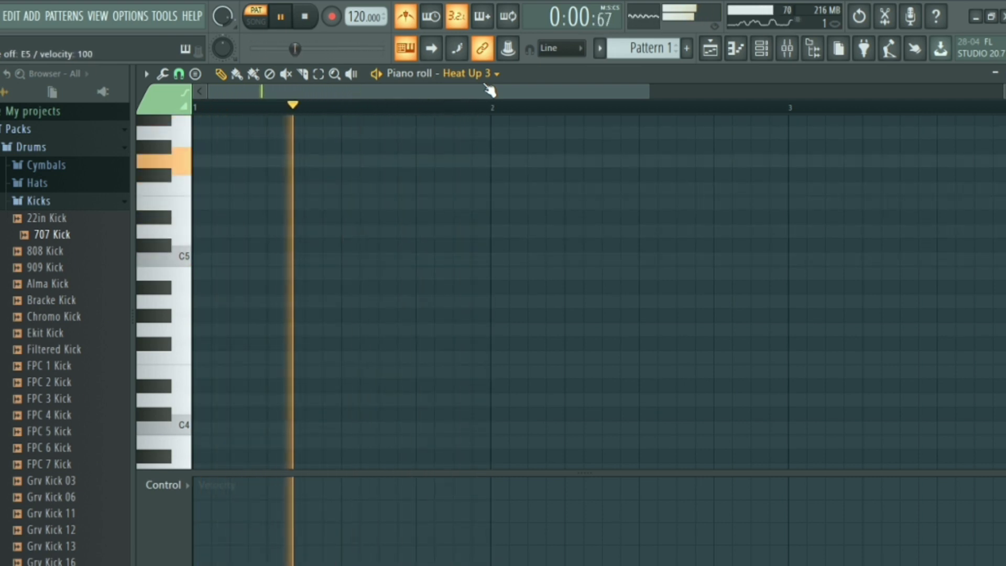
key(space)
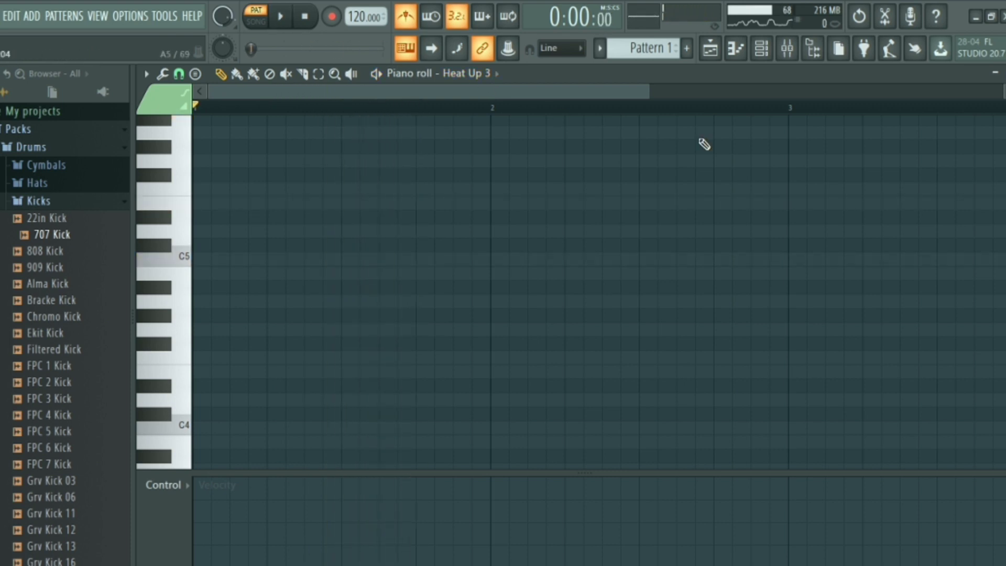
scroll(577, 288, up, 2)
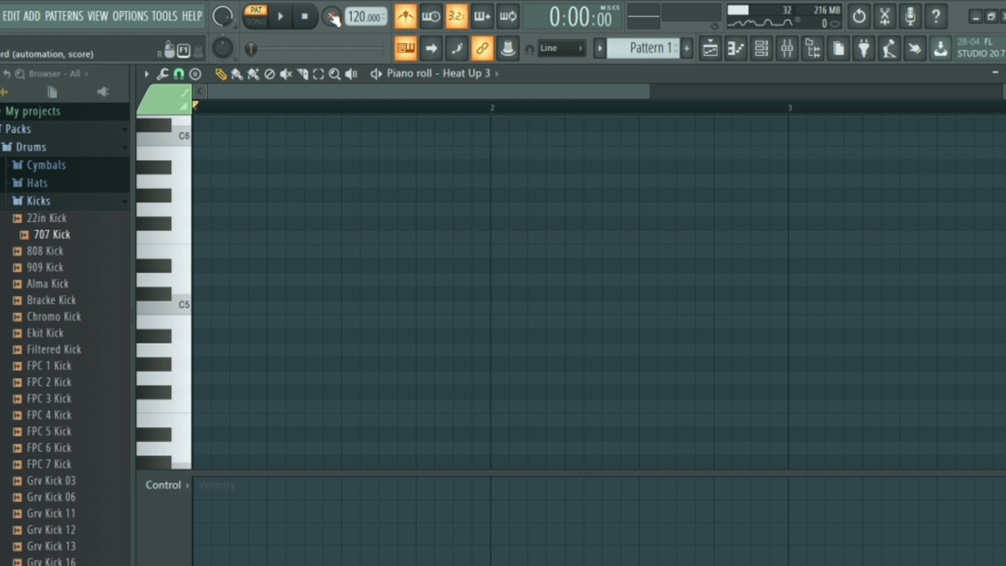
- Start recording notes into the Heat Up 3 piano roll and play the rising D5, F5, A5, C6 arpeggio four times over bars 1 and 2
click(331, 17)
click(553, 374)
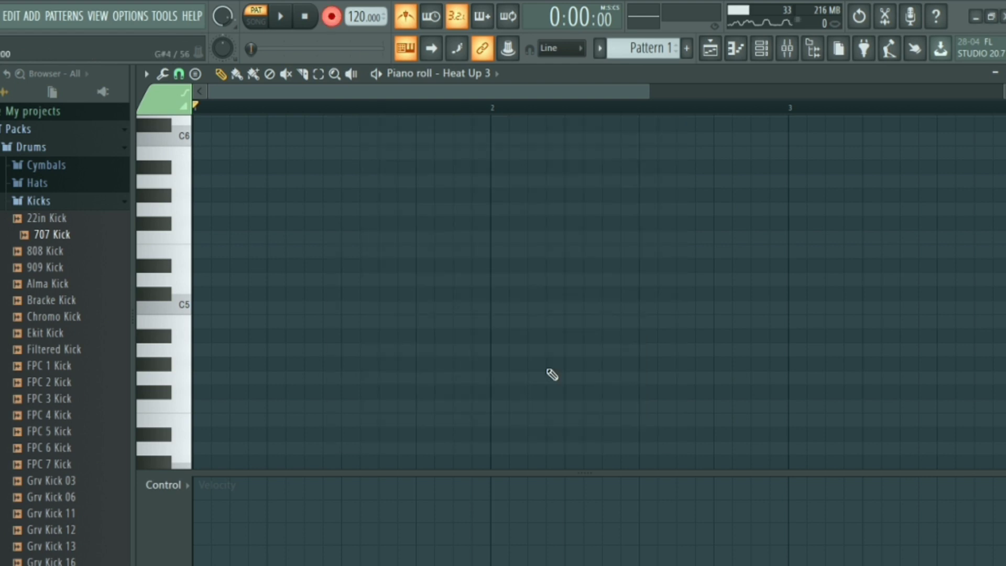
key(space)
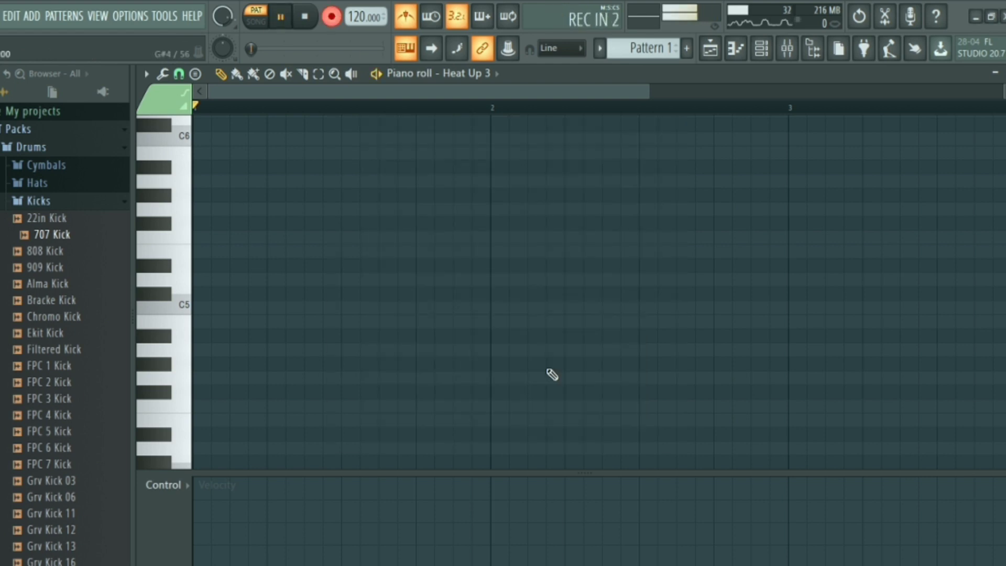
key(x)
key(v)
key(n)
key(q)
key(x)
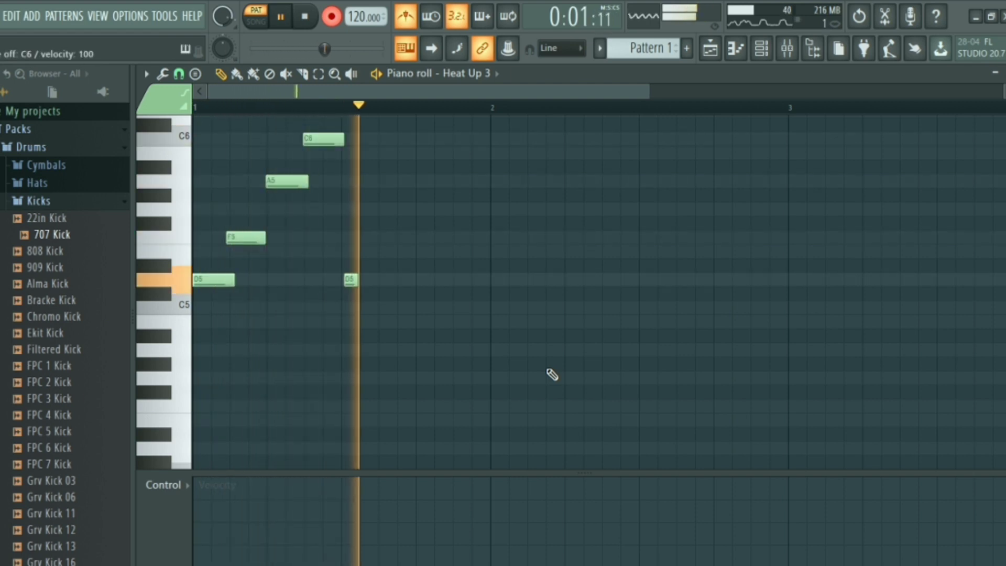
key(v)
key(n)
key(q)
key(x)
key(v)
key(n)
key(q)
key(x)
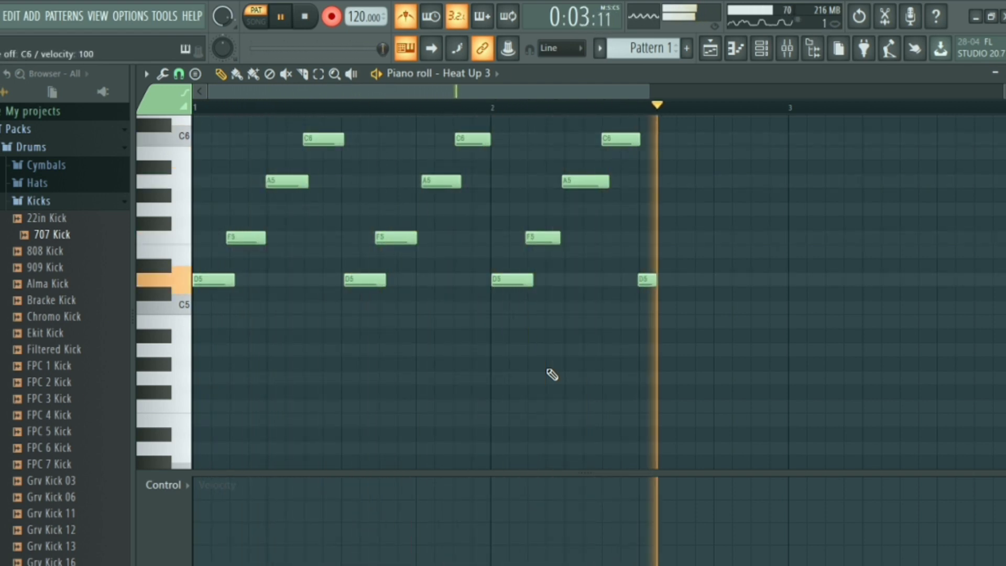
key(v)
key(n)
key(q)
- Continue recording the rising C5, E5, G5, B5 arpeggio four times over bars 3 and 4, and stop the recording
key(z)
key(c)
key(b)
key(m)
key(z)
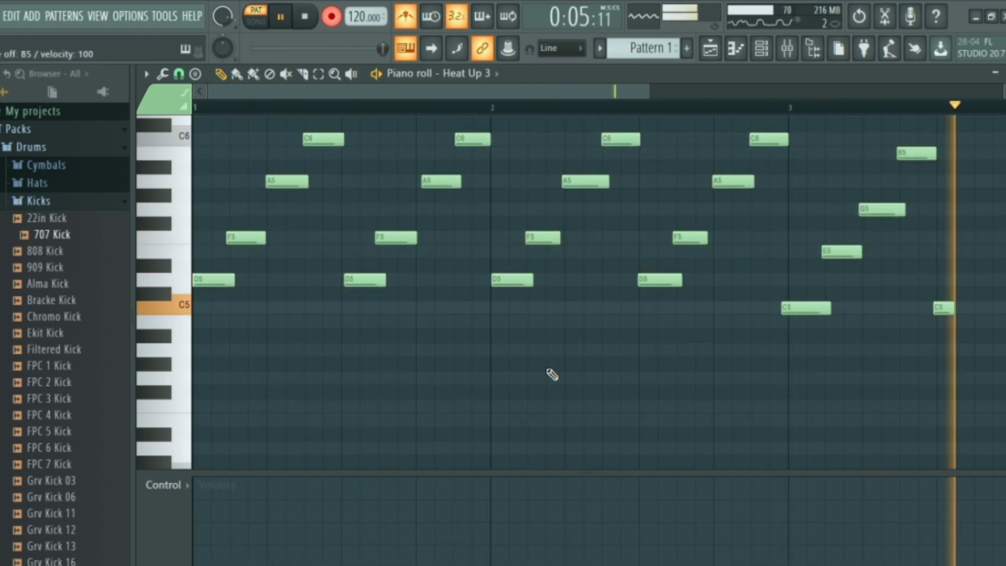
key(c)
key(m)
key(z)
key(c)
key(b)
key(m)
key(z)
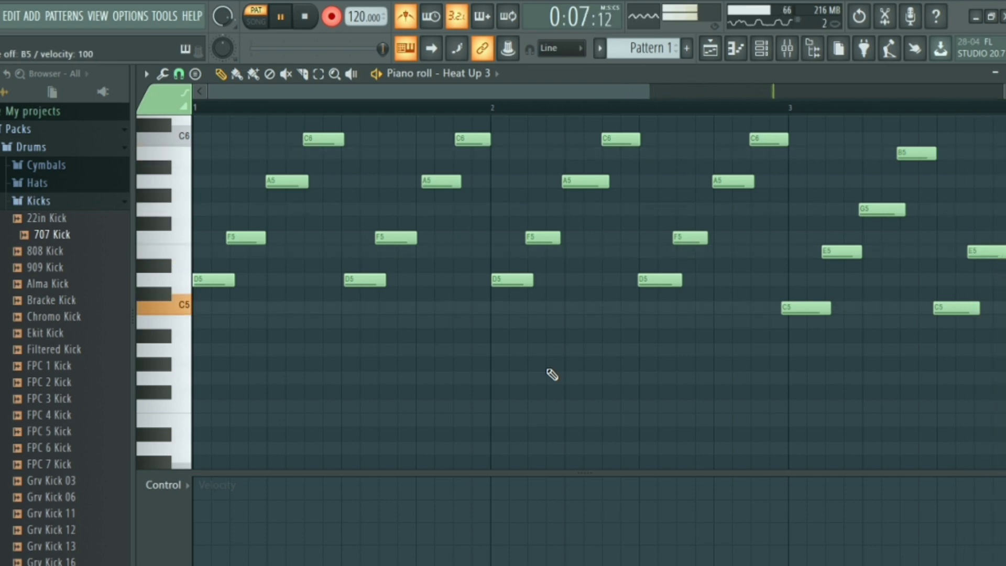
key(c)
key(b)
key(space)
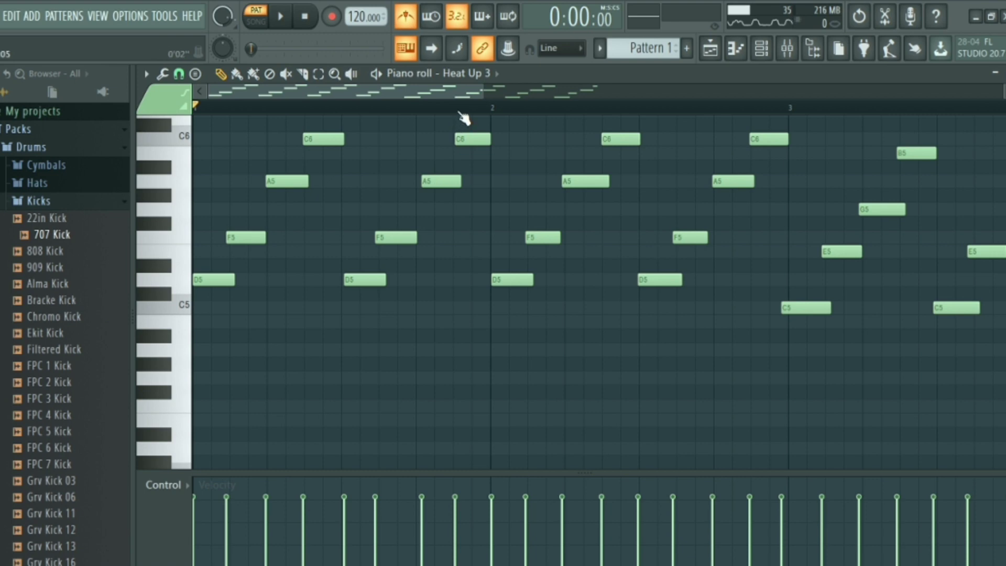
- Rename Pattern 1 as "keys" and place it in the playlist on Track 1 at bar 1
scroll(464, 117, down, 2)
scroll(463, 118, down, 1)
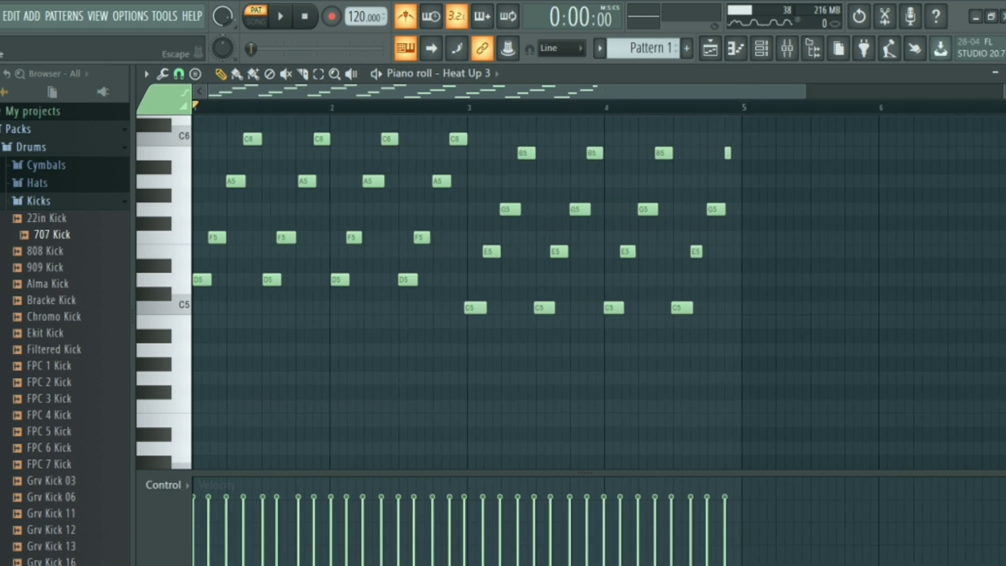
key(F5)
click(193, 135)
key(F2)
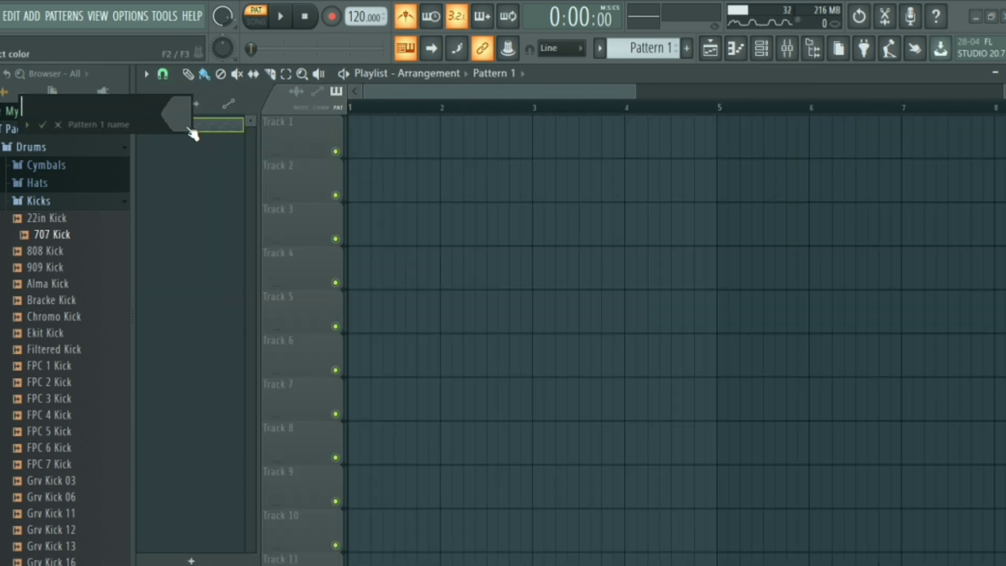
text(keys)
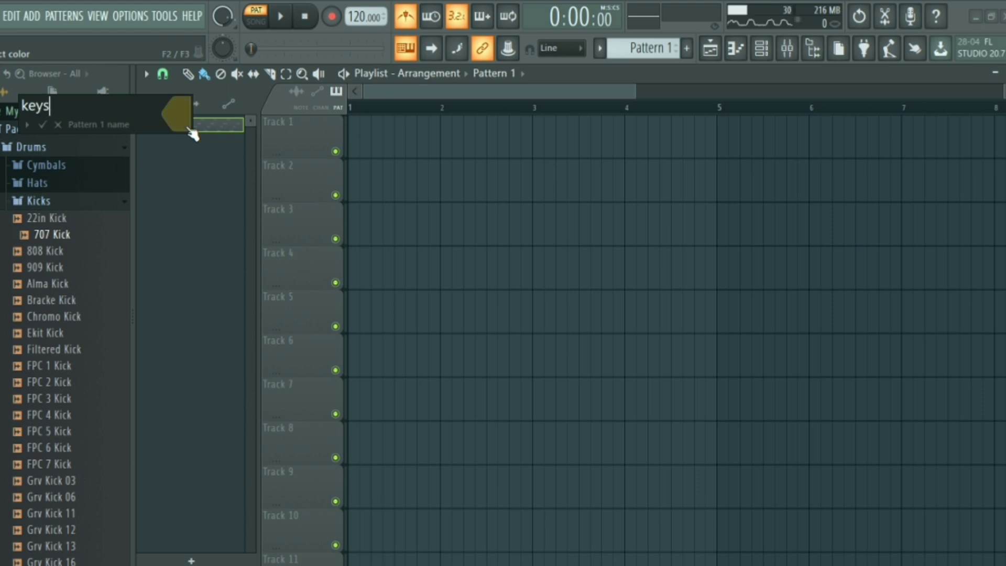
key(Return)
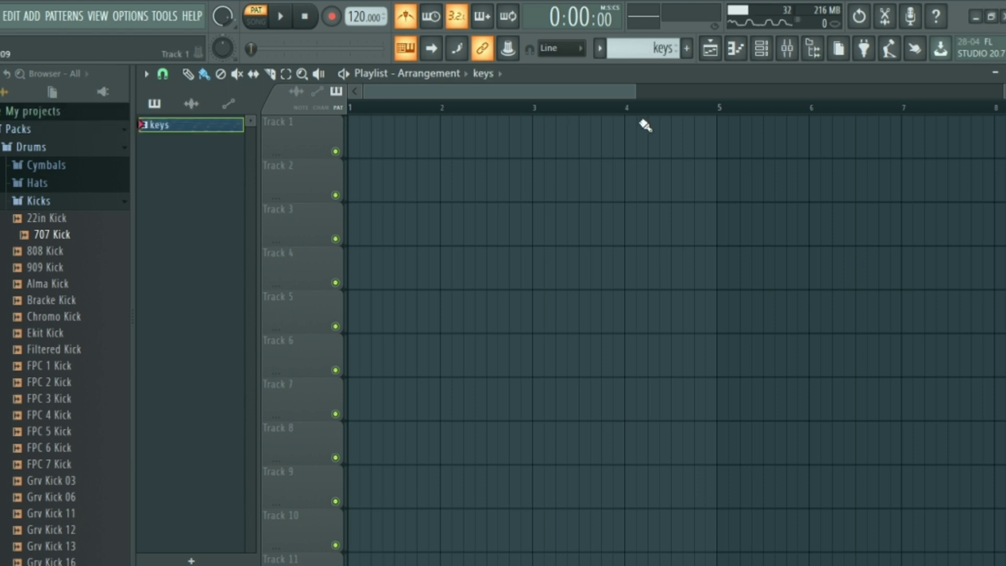
drag(226, 128, 354, 143)
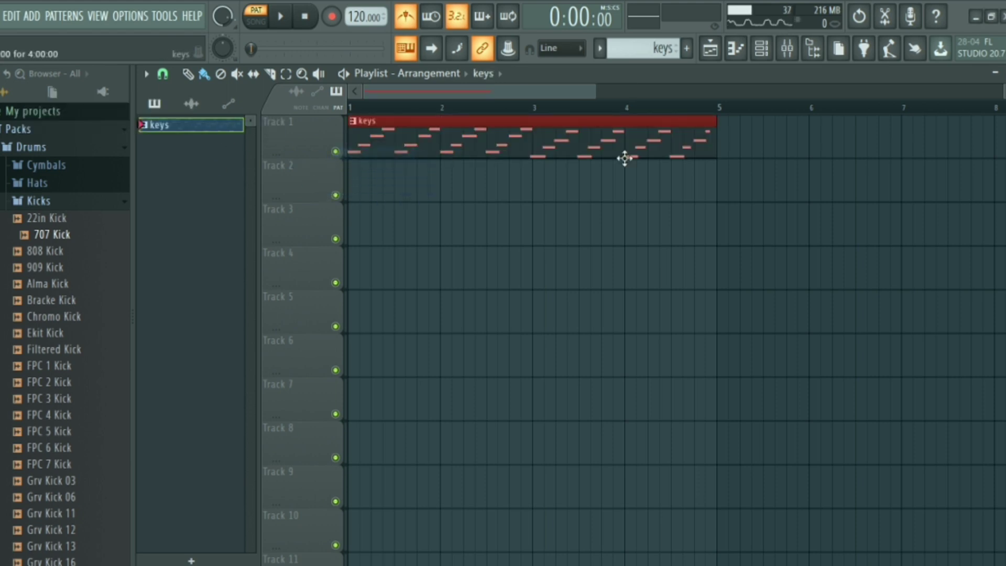
scroll(642, 117, down, 3)
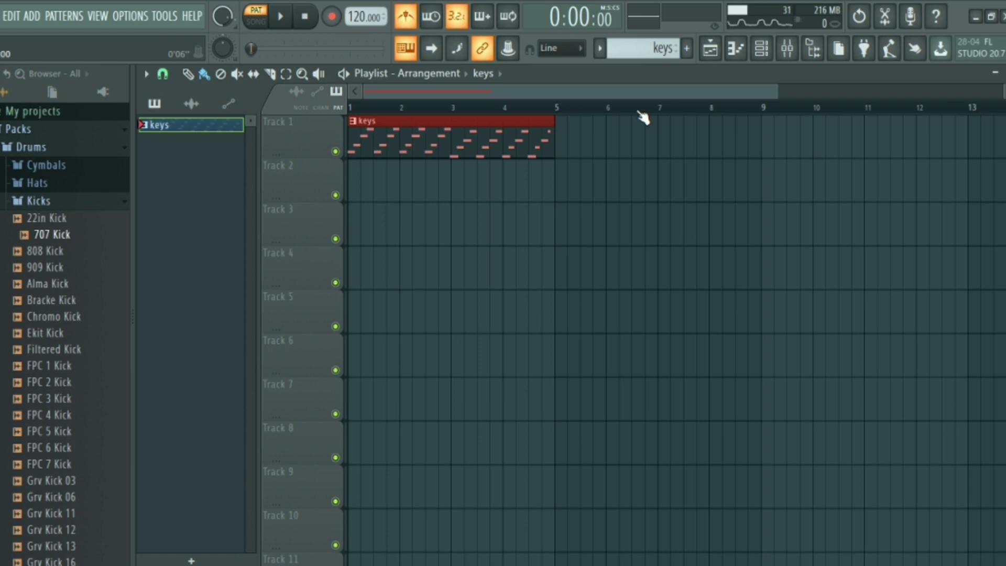
- Add a Kontakt instrument channel, hide the channel rack and move the Kontakt window fully into view
click(761, 48)
click(454, 346)
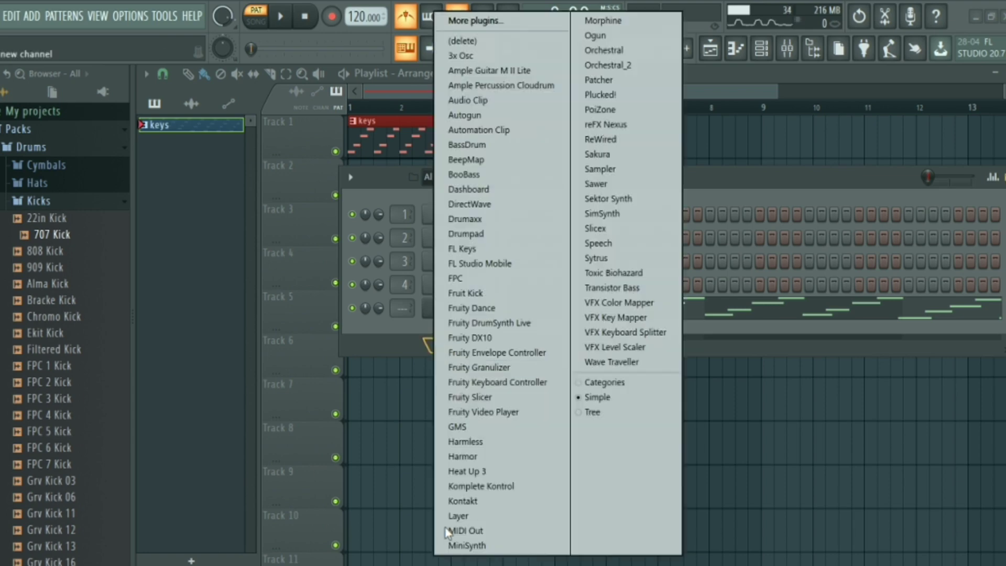
click(464, 504)
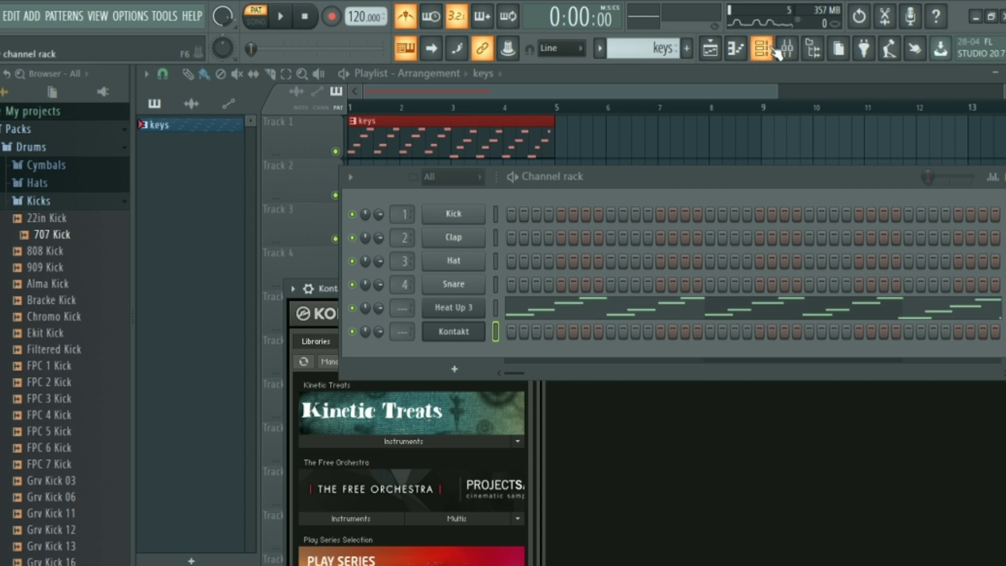
click(762, 48)
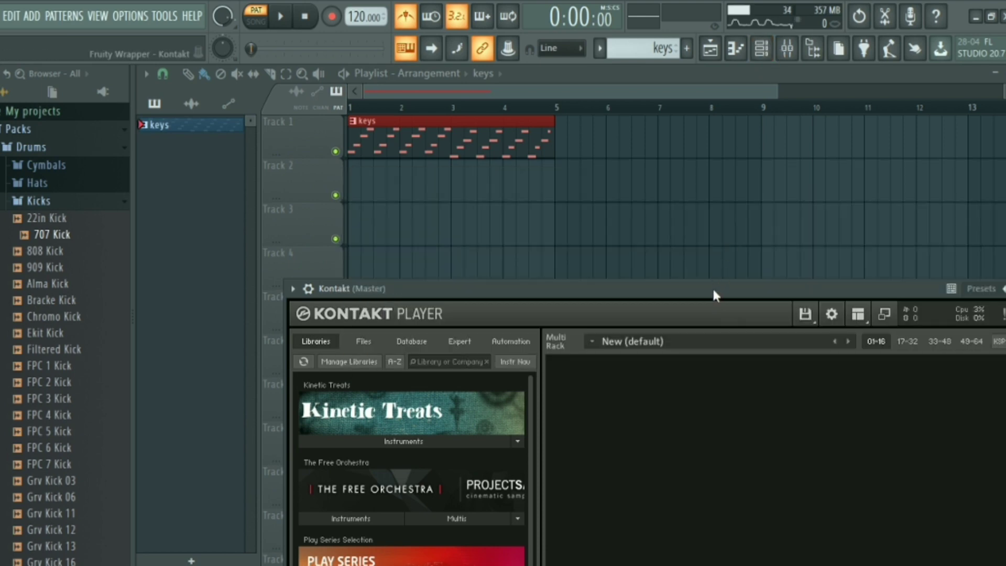
drag(712, 287, 606, 96)
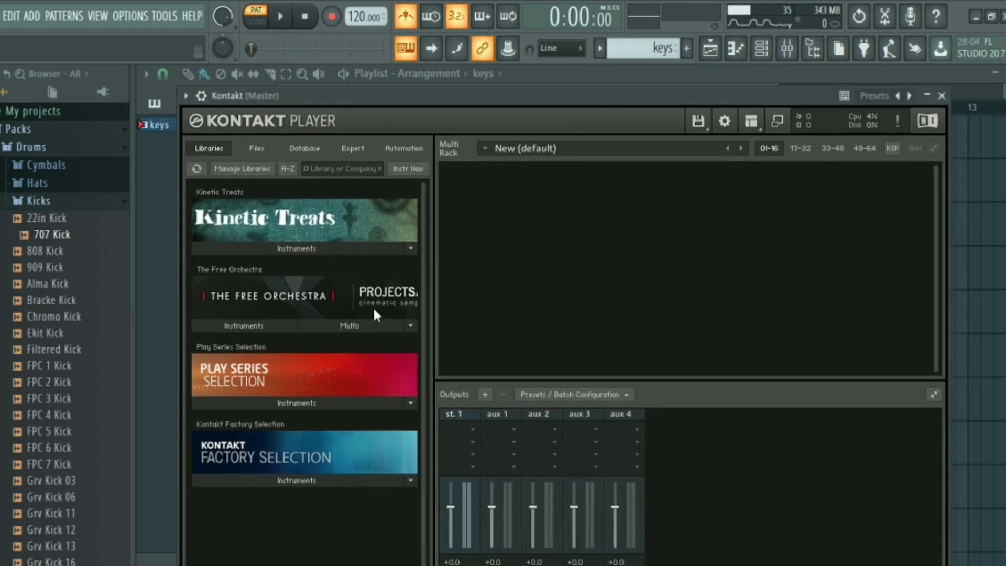
- Load the ProjectSAM TFO - Short Strings instrument from The Free Orchestra library into Kontakt and reposition the plugin window
click(281, 326)
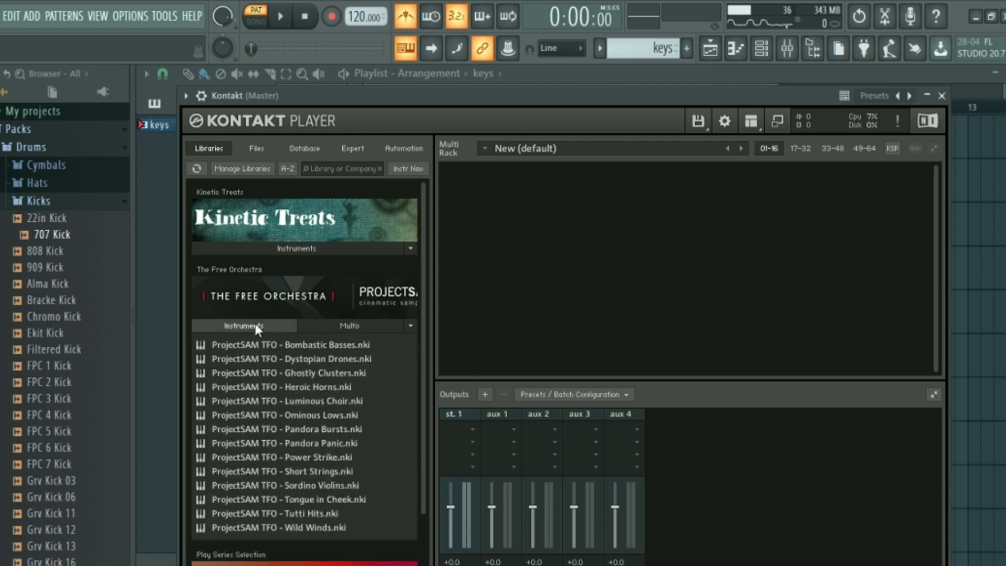
drag(490, 93, 486, 77)
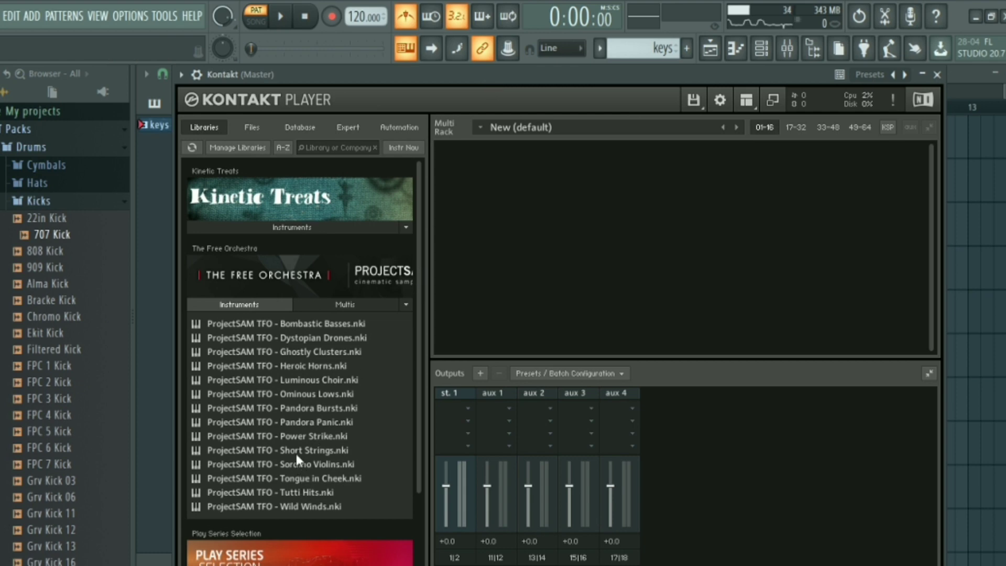
drag(294, 451, 542, 321)
drag(766, 186, 753, 190)
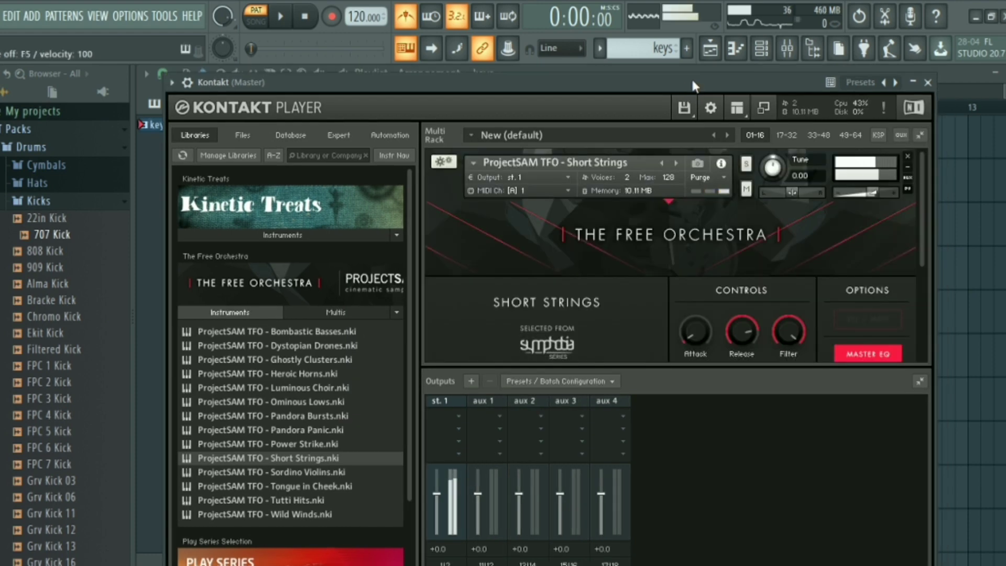
- Switch to Pattern 2 and open the Kontakt channel's piano roll
click(761, 48)
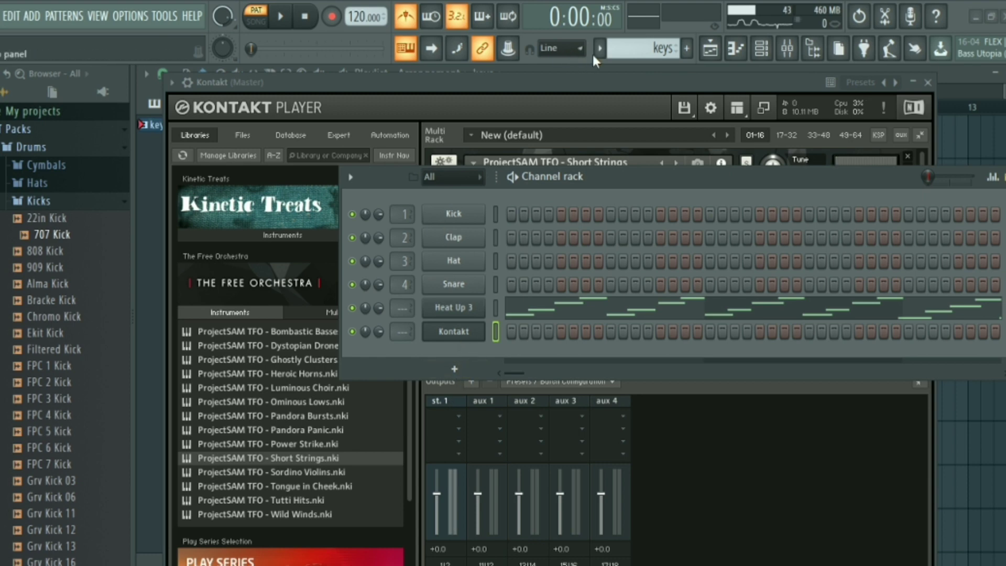
scroll(644, 48, down, 1)
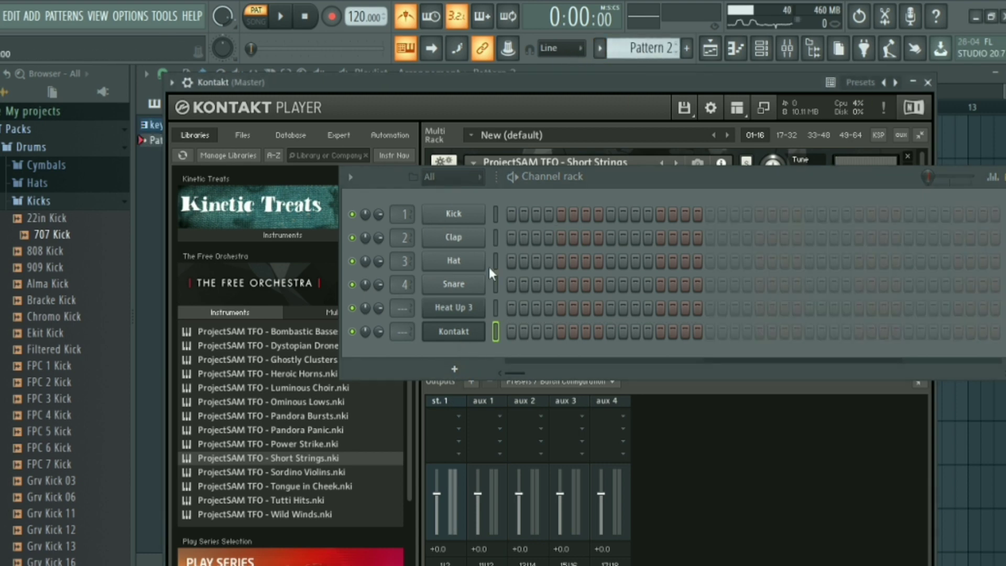
right_click(431, 338)
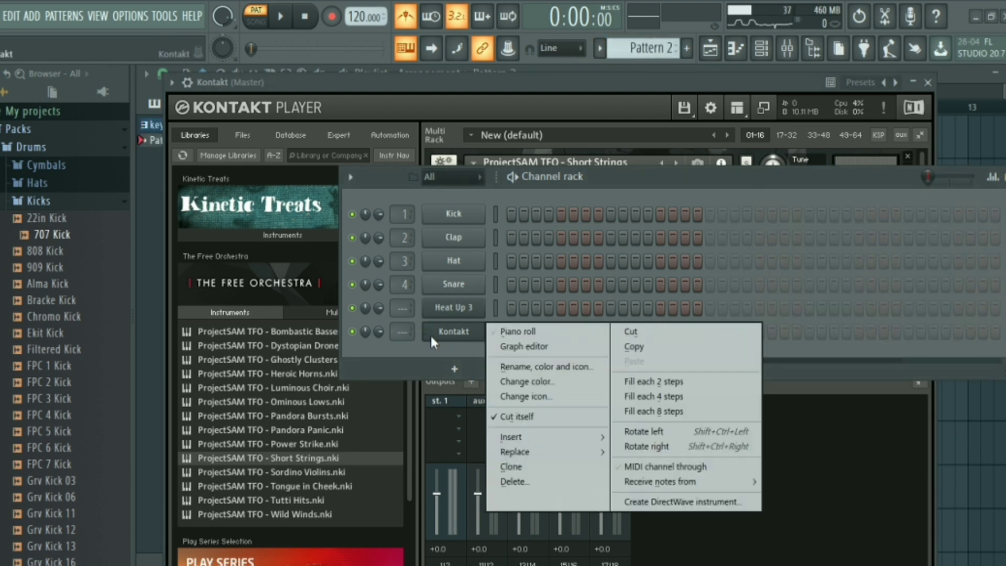
click(602, 335)
- Switch playback from pattern to song mode, audition the keys clip briefly and stop
key(space)
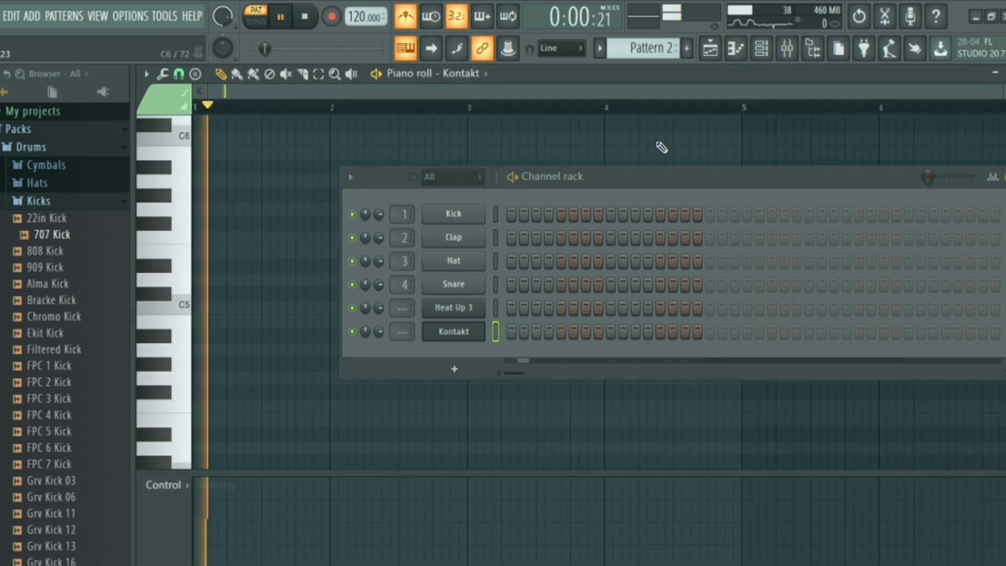
click(254, 21)
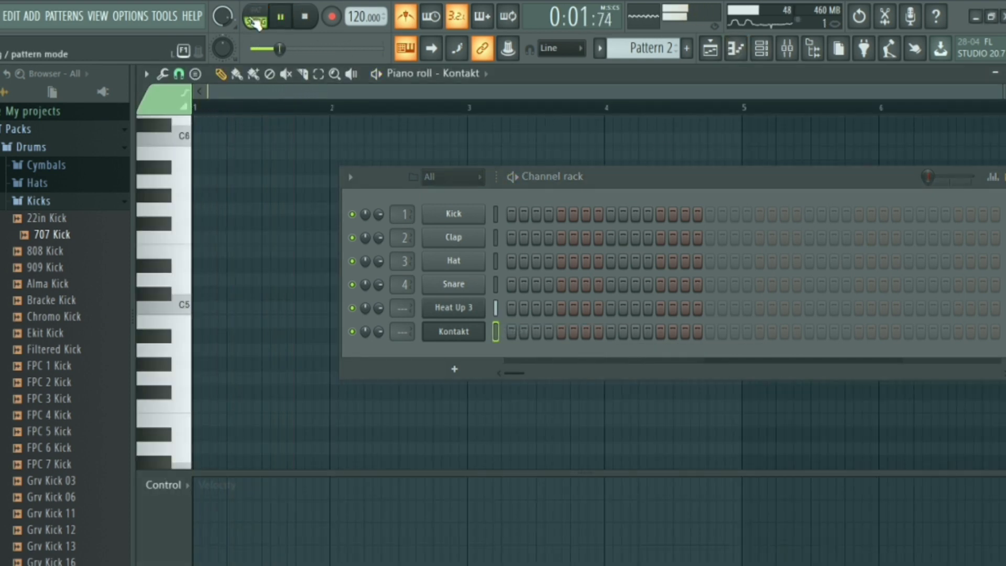
key(space)
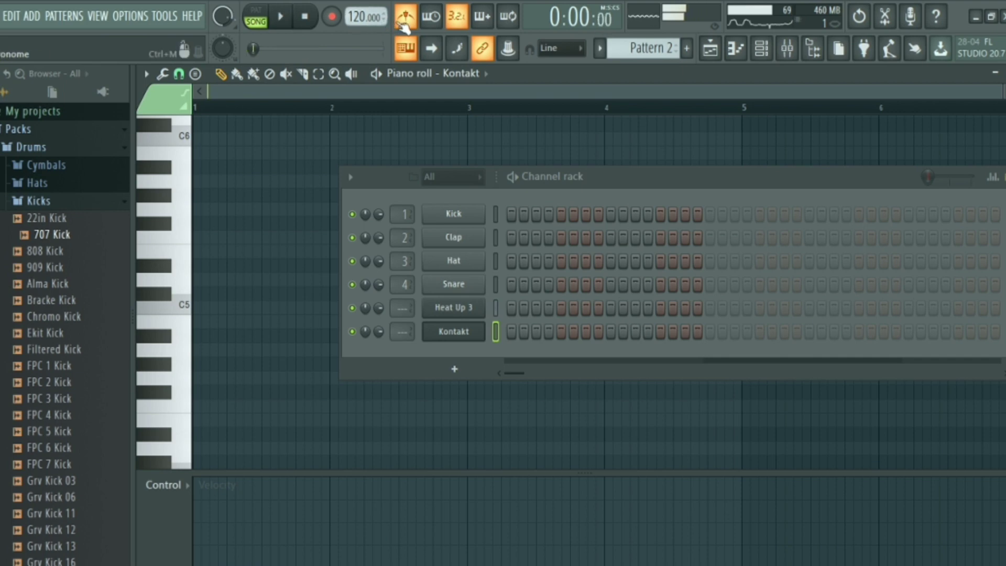
- Rehearse a Short Strings melody alternating C6 with A5 and B5 with G5, and briefly start and stop playback
key(e)
key(t)
key(r)
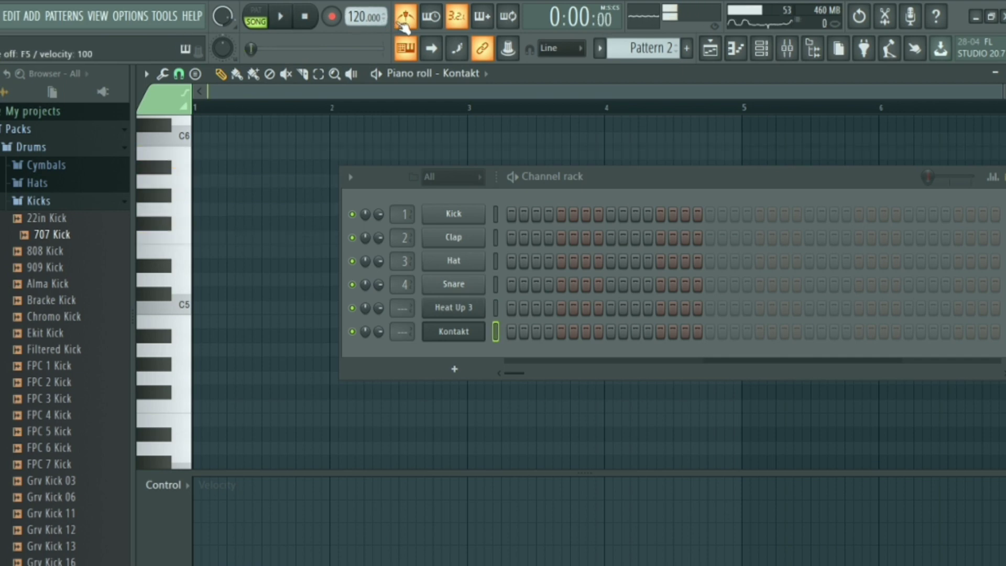
key(i)
key(y)
key(i)
key(y)
key(i)
key(y)
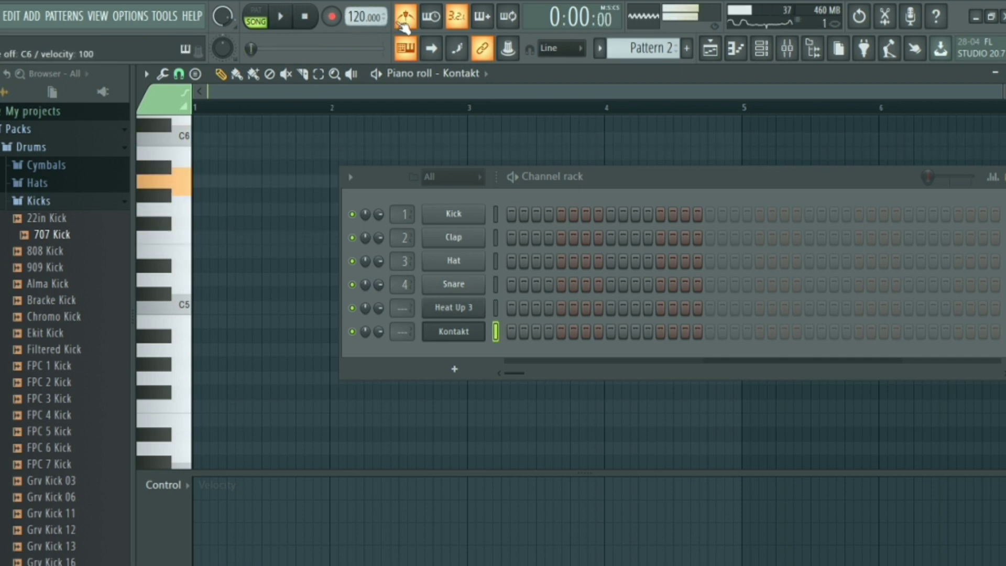
key(u)
key(t)
key(u)
key(u)
key(t)
key(i)
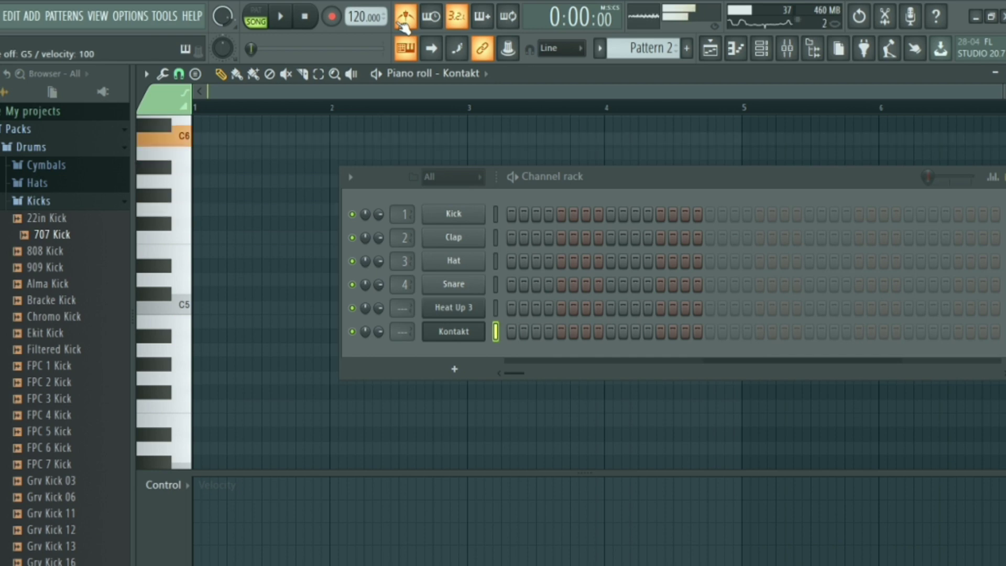
key(y)
key(i)
key(y)
key(i)
key(y)
key(u)
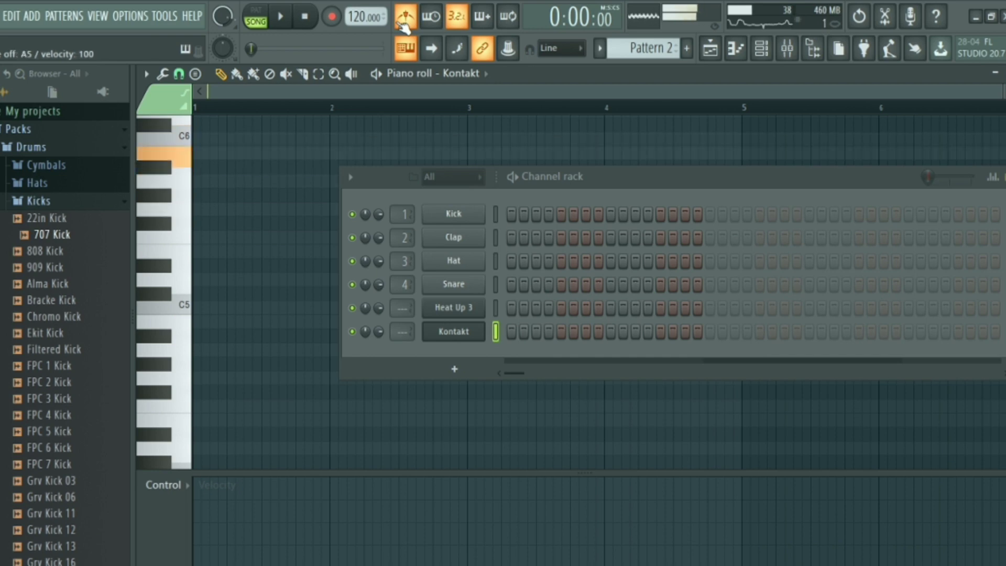
key(t)
key(u)
key(t)
key(space)
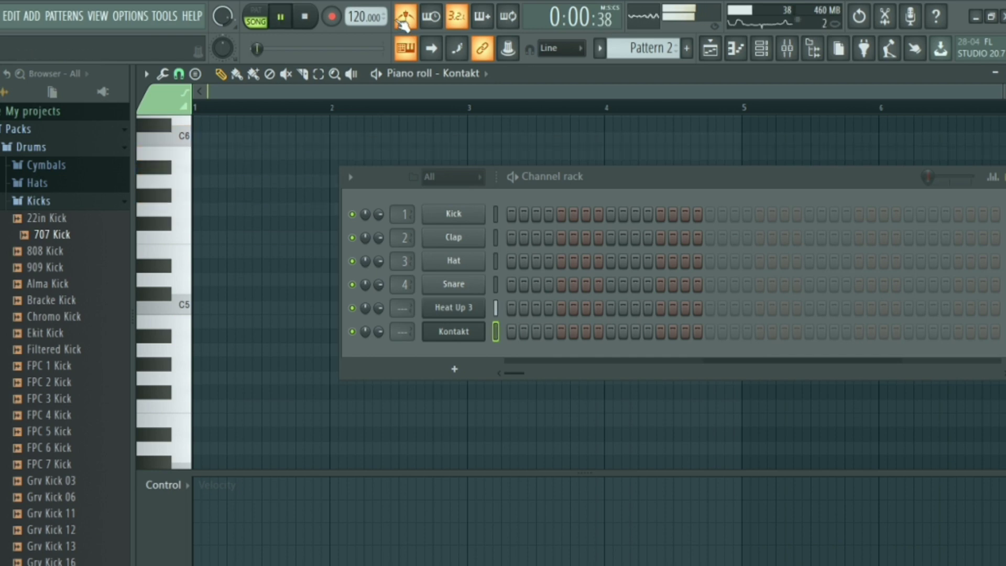
key(space)
- Hide the channel rack and record notes and automation into Kontakt, alternating C6 and A5 in bars 1 and 3, B5 and G5 in bars 2 and 4
click(766, 50)
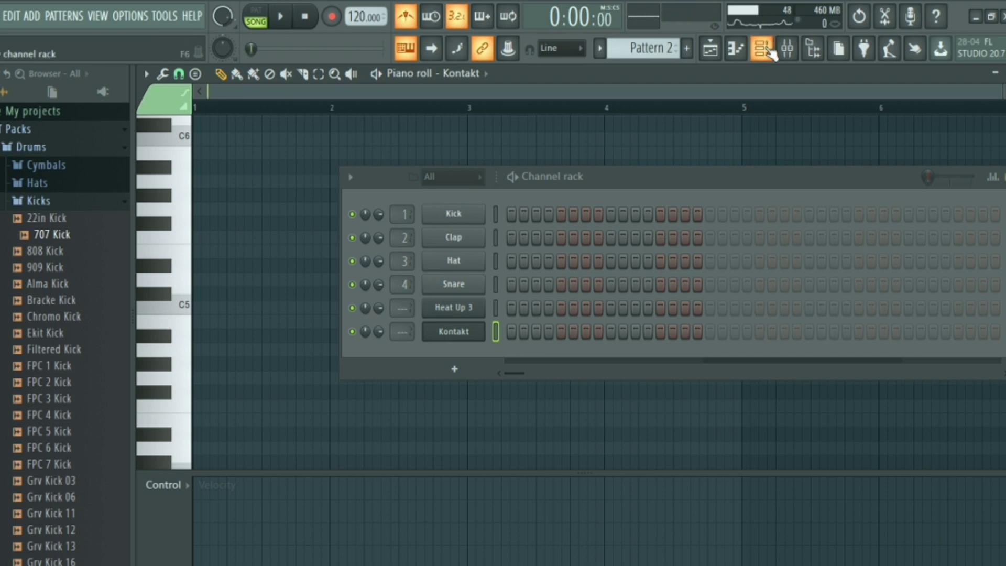
click(766, 50)
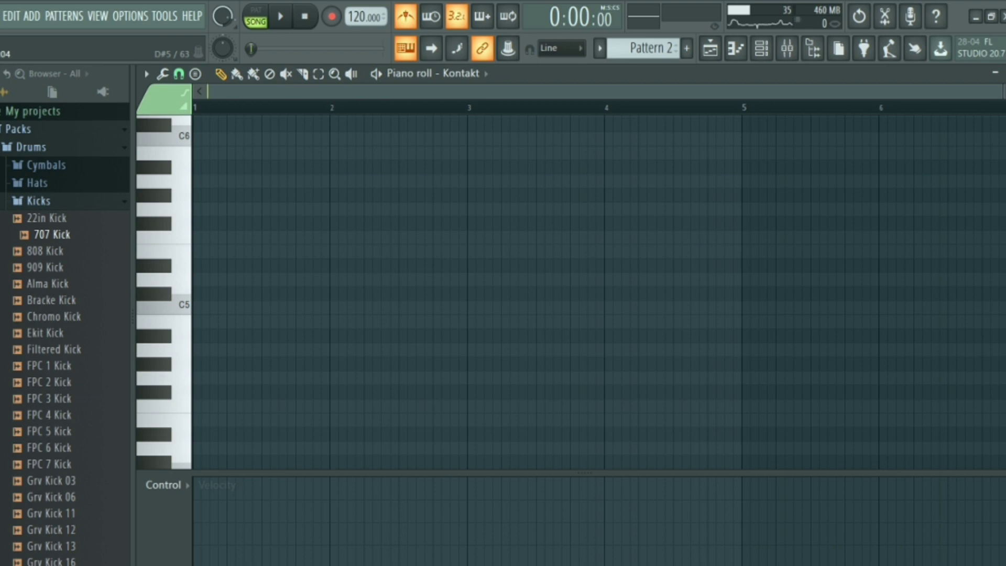
scroll(796, 262, up, 2)
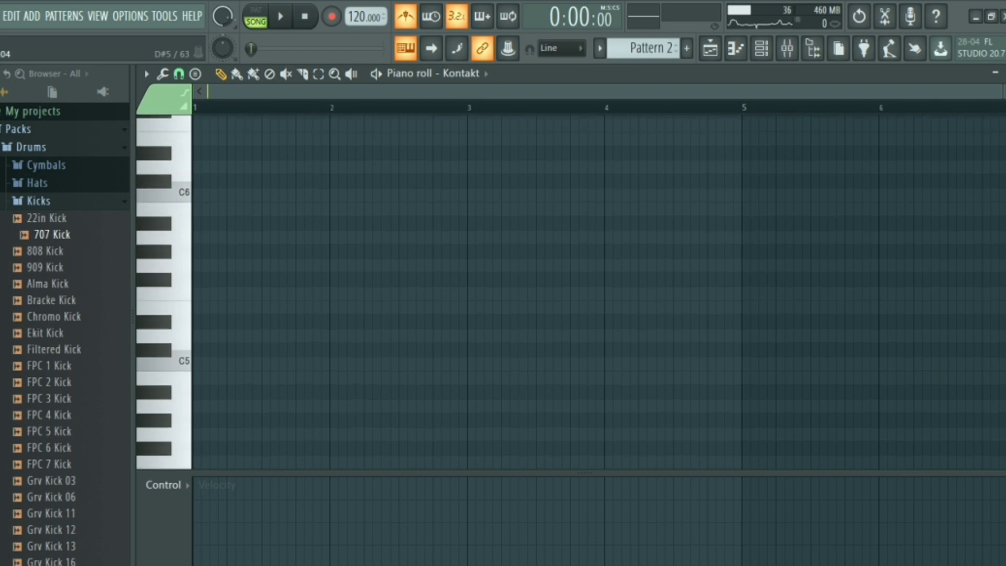
click(338, 19)
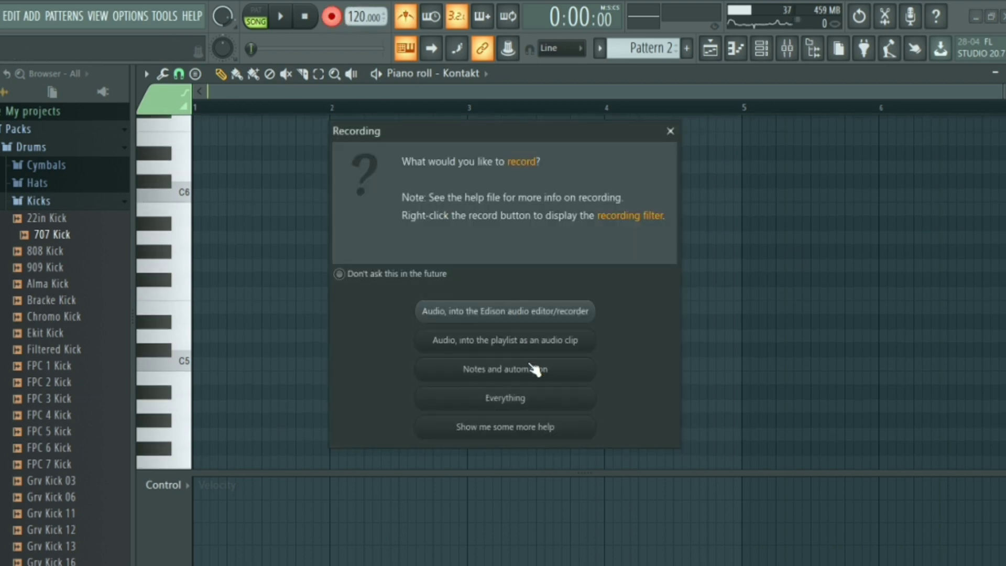
click(535, 370)
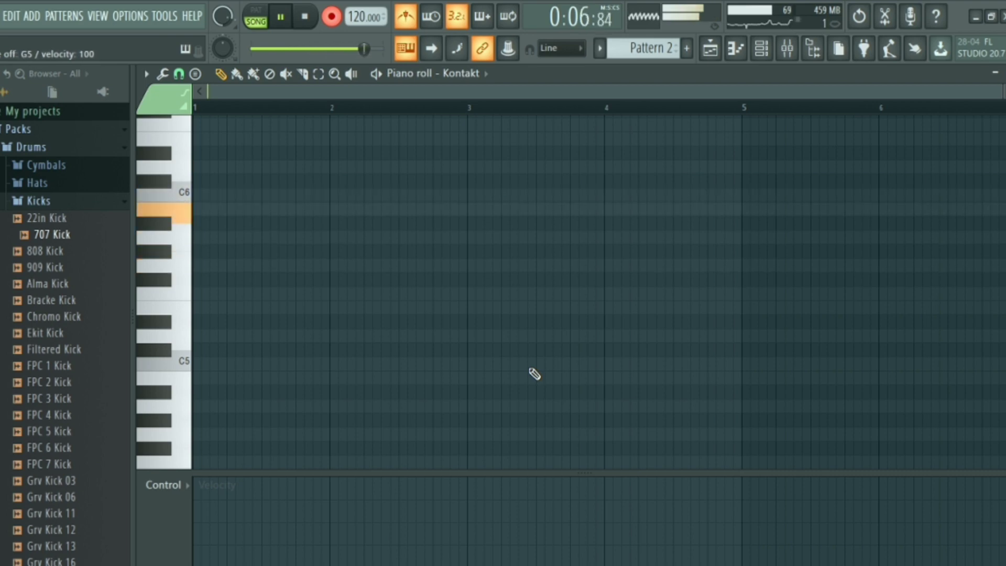
key(space)
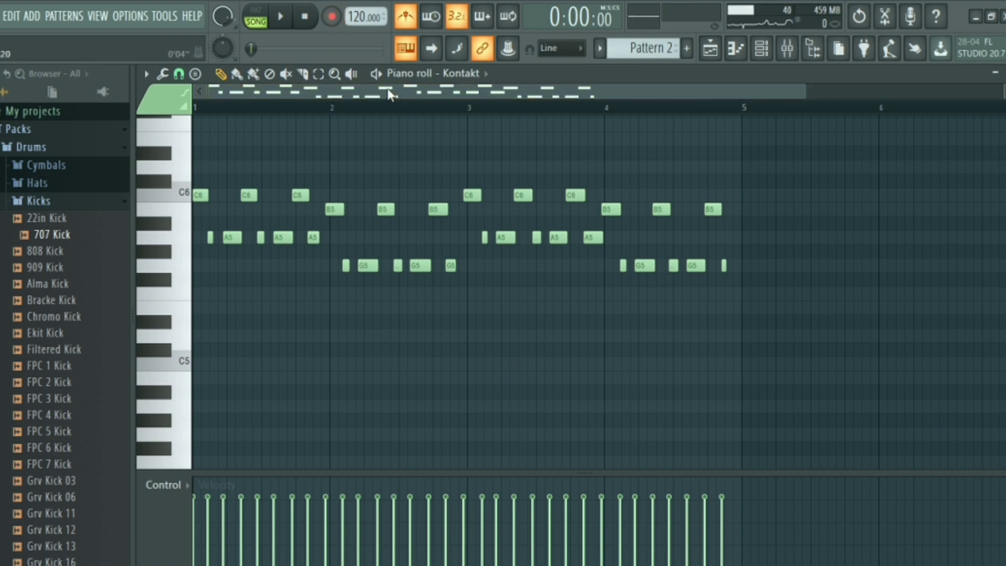
- Paste a copy of all the recorded string notes one step later and play the result with the metronome off
key(ctrl+a)
key(ctrl+v)
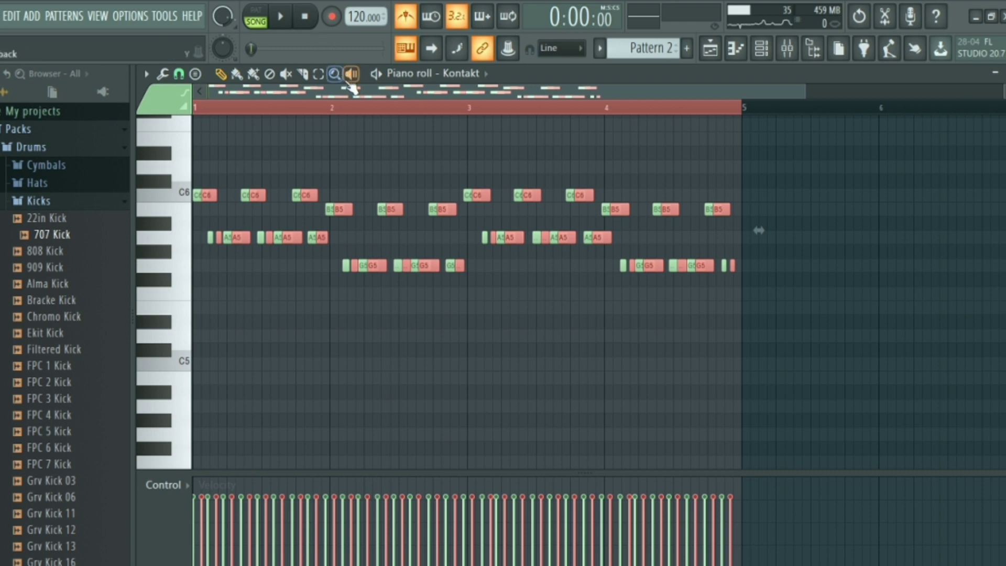
key(space)
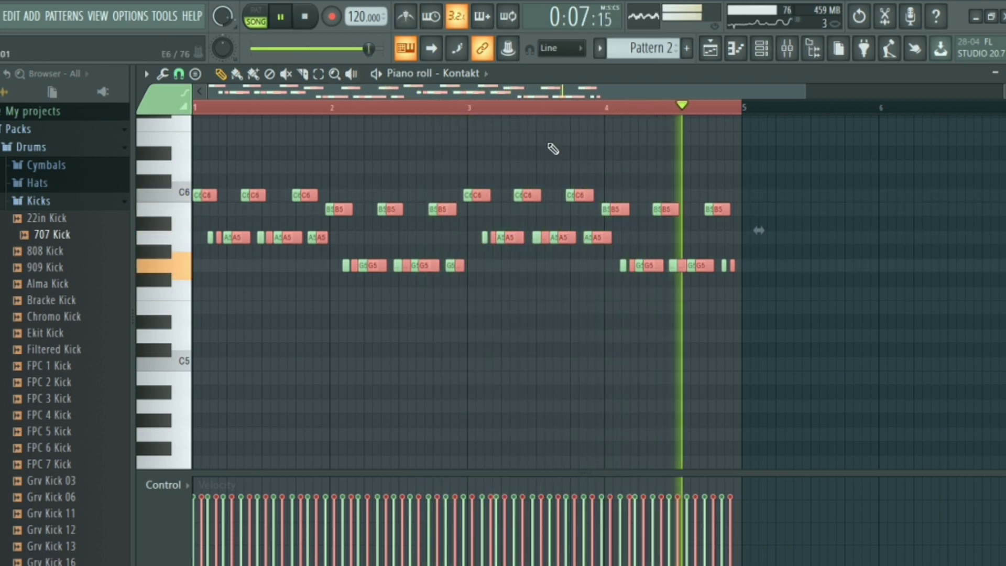
key(space)
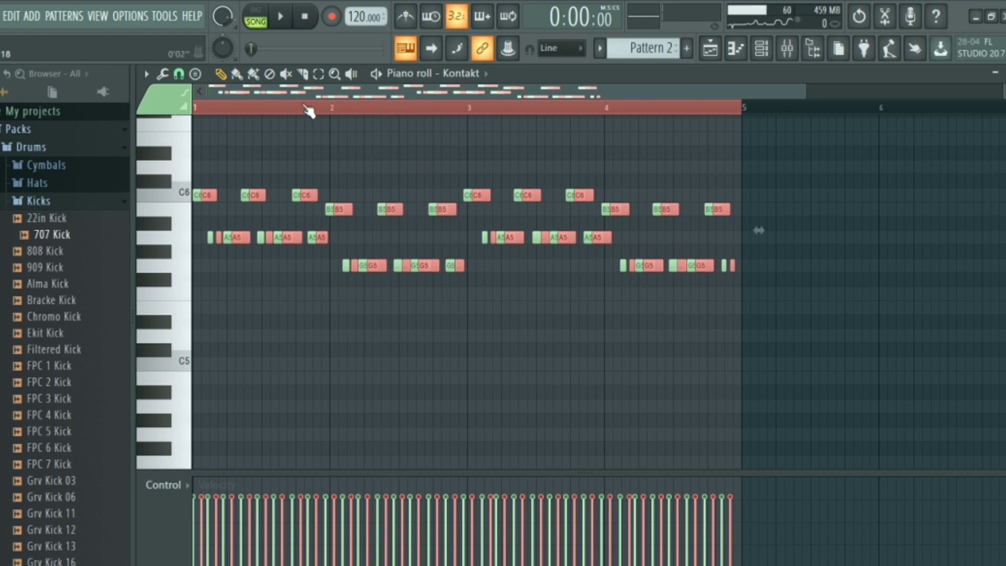
- Try all the string notes one octave lower, play them briefly and move them back up an octave
scroll(307, 107, down, 2)
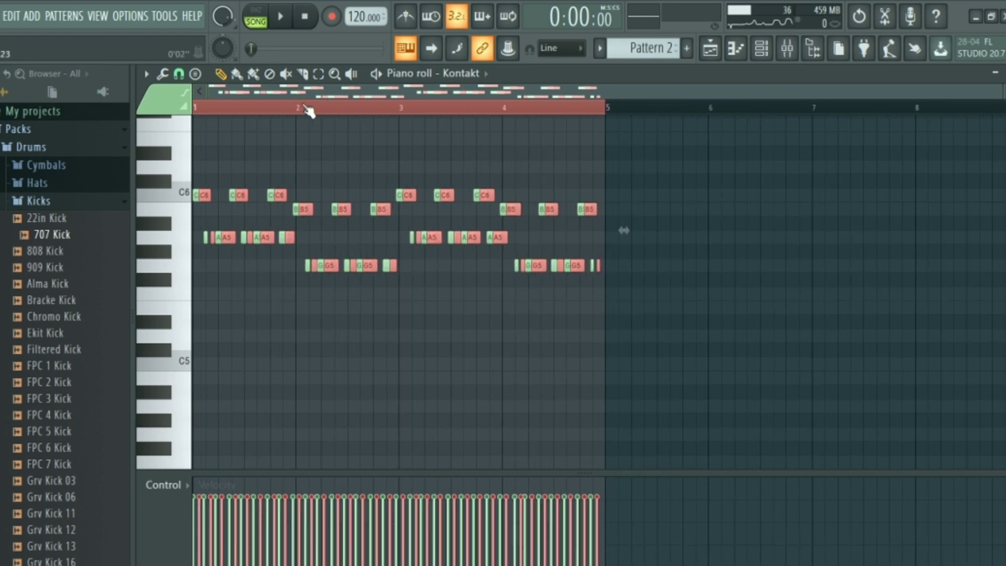
scroll(309, 109, up, 3)
drag(369, 98, 264, 90)
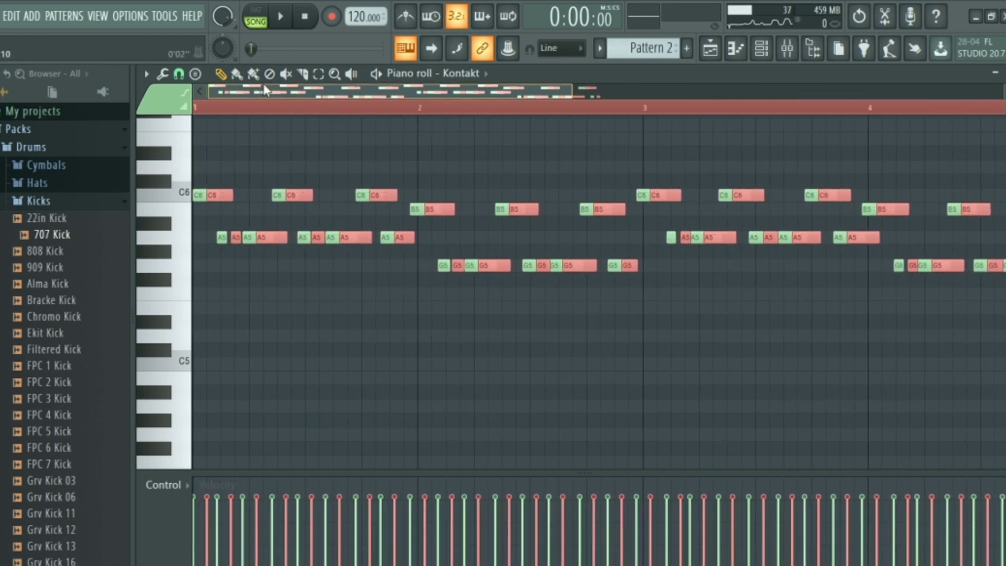
click(259, 148)
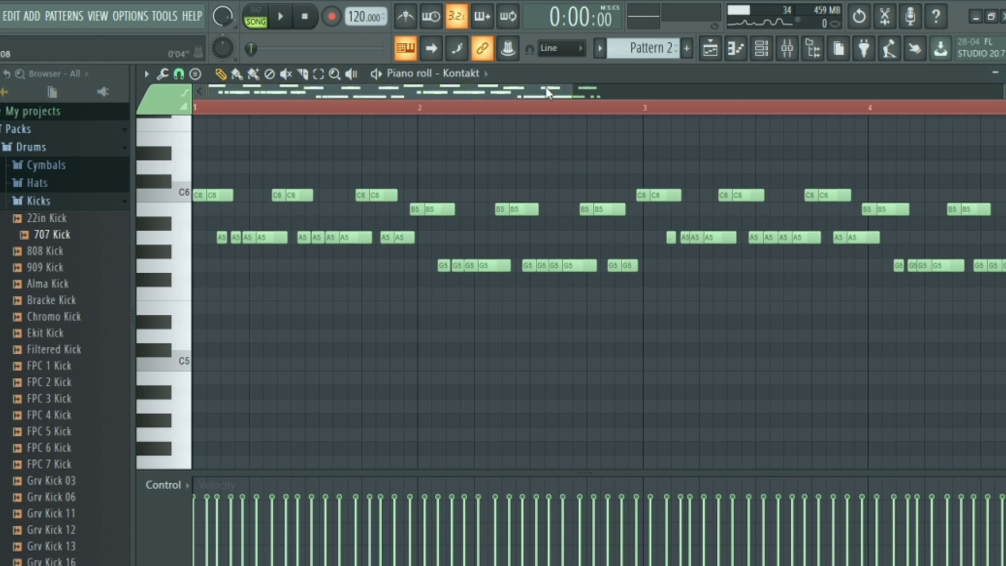
key(ctrl+a)
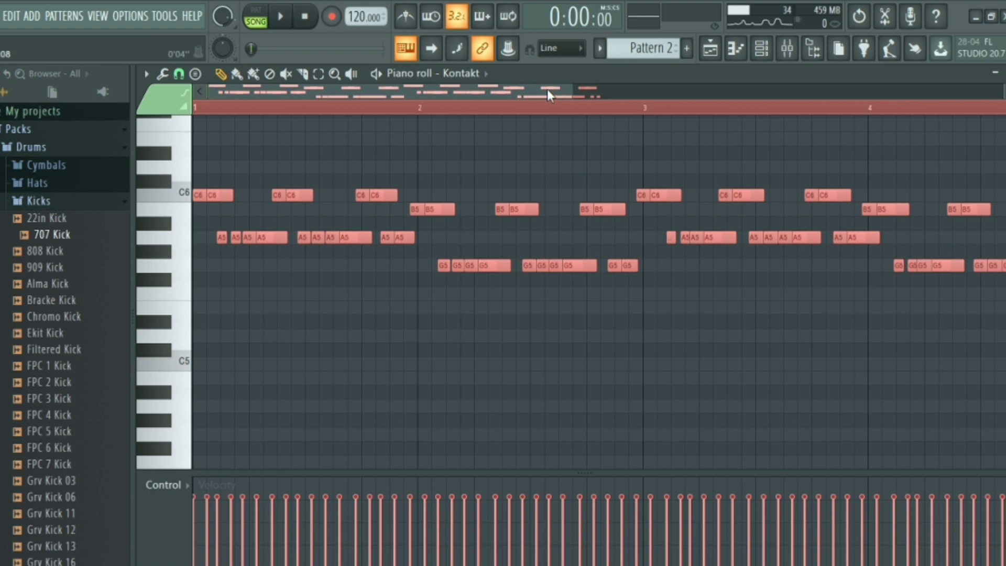
key(ctrl+Down)
key(space)
key(space)
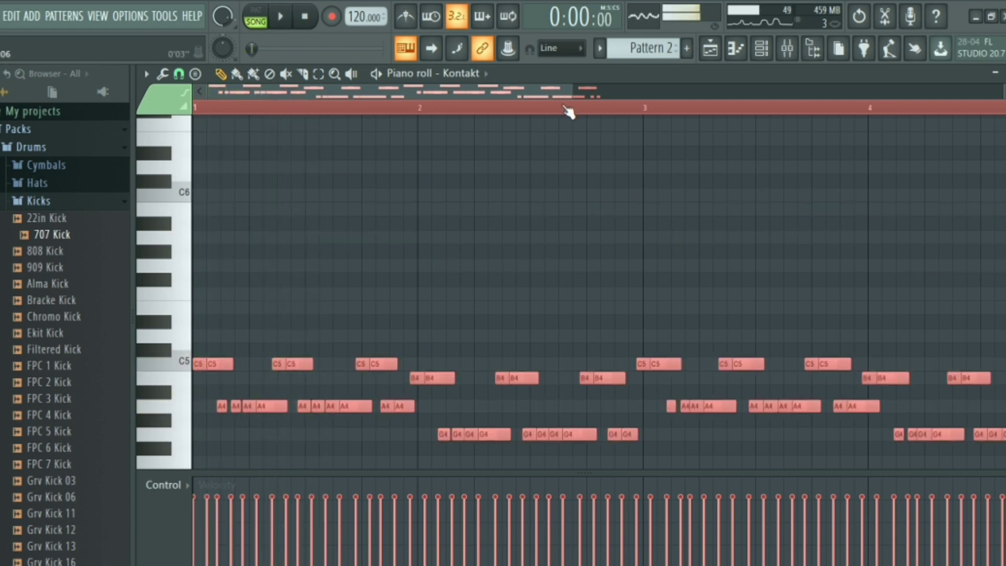
key(ctrl+Up)
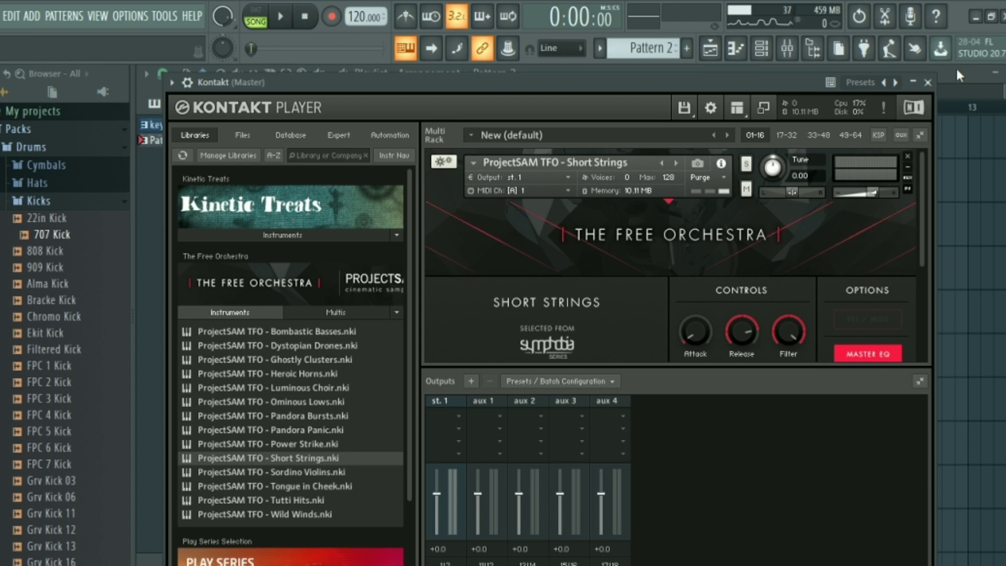
- Close the Kontakt window and place a single Pattern 2 clip on Track 2 at bar 5
click(928, 82)
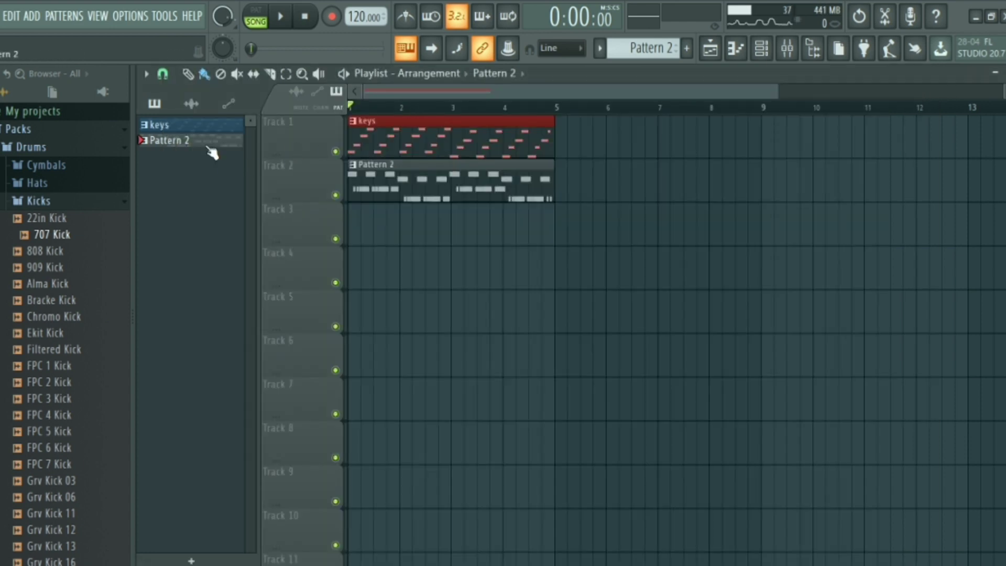
drag(212, 152, 476, 245)
right_click(493, 240)
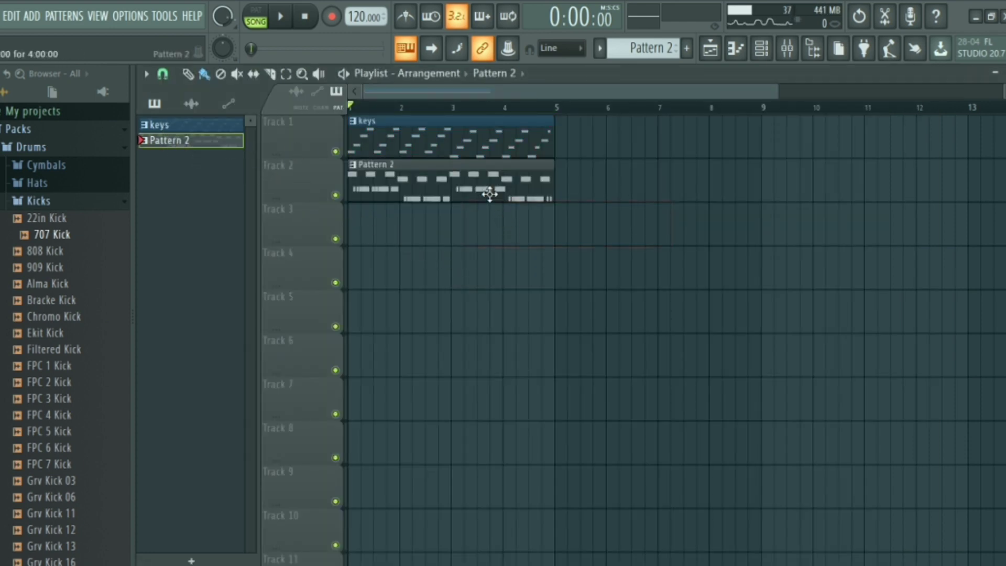
drag(490, 193, 697, 195)
- Add two more keys clips on Track 1 at bars 5 and 9
click(508, 144)
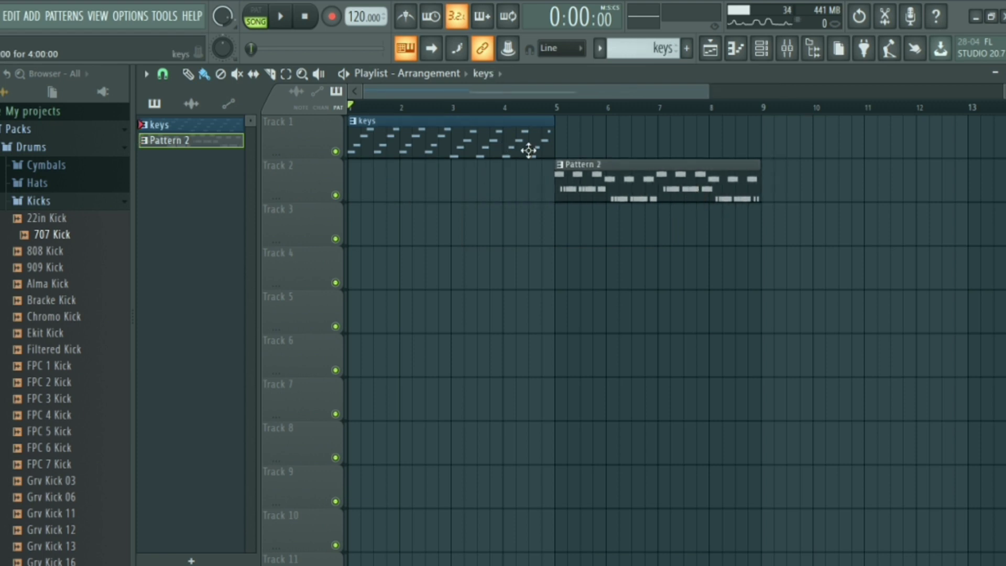
click(559, 138)
click(774, 144)
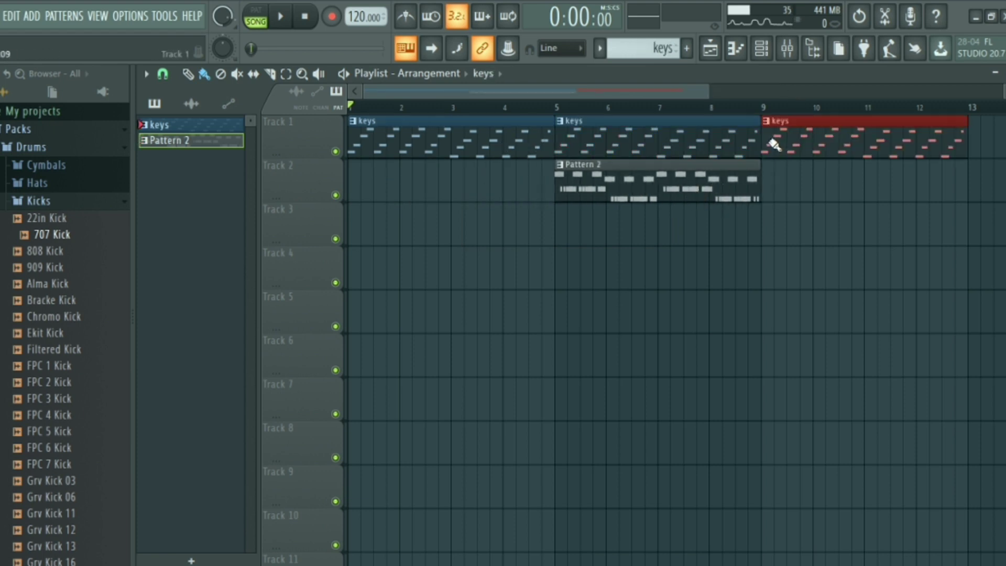
- Rename Pattern 2 as strings and give it a purple colour
key(F2)
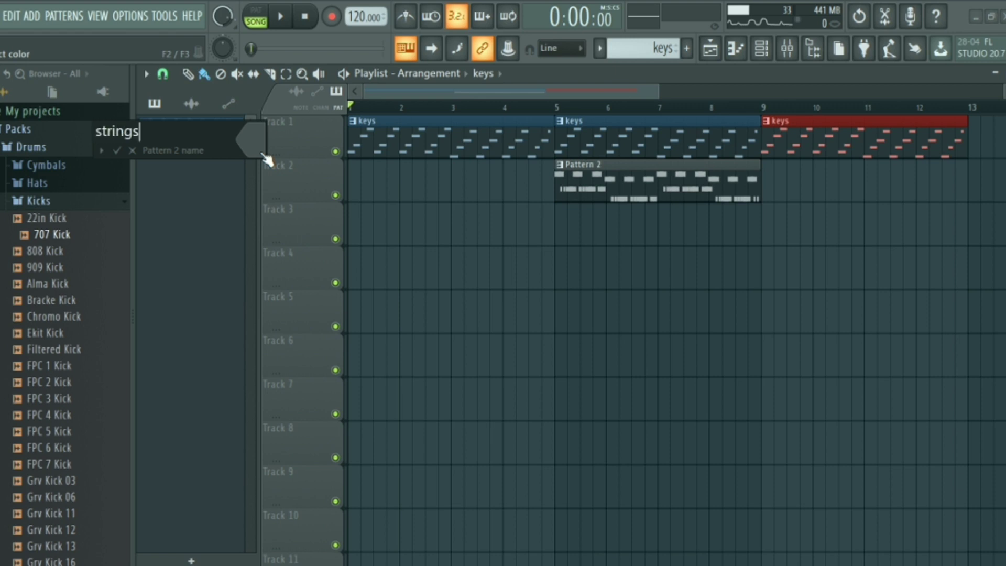
scroll(262, 154, down, 3)
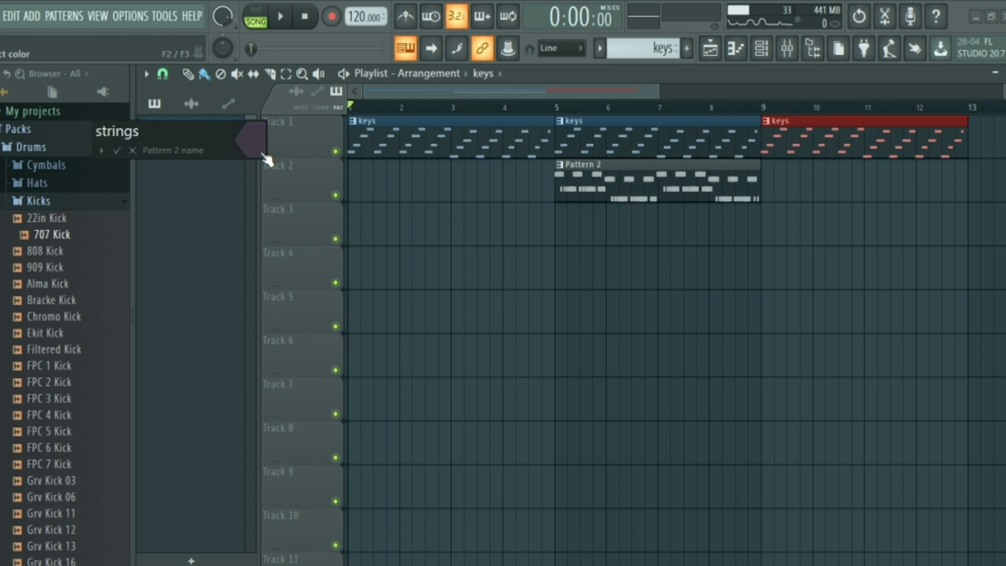
text(strings)
key(Return)
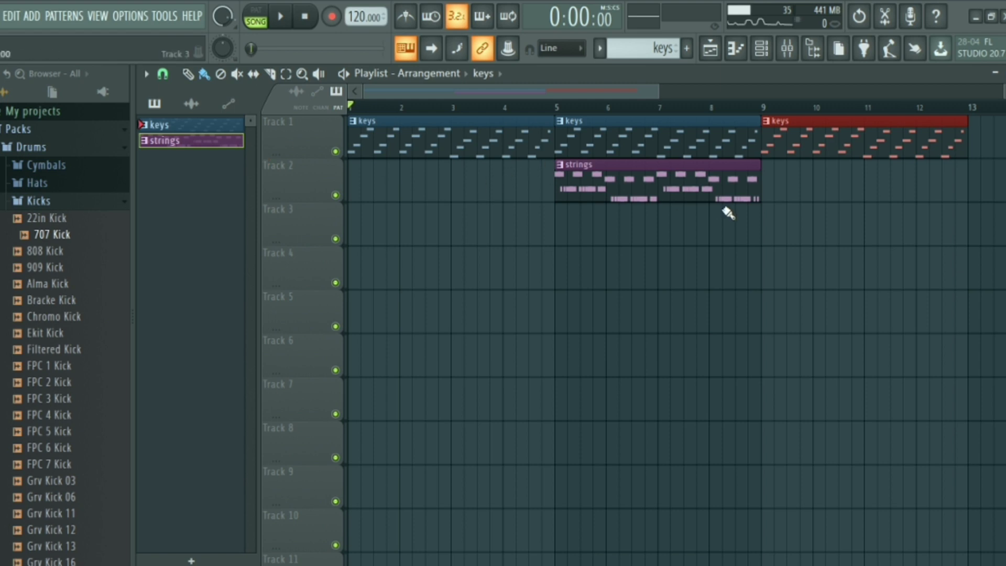
- Add a second strings clip on Track 2 at bar 9
click(725, 190)
click(767, 178)
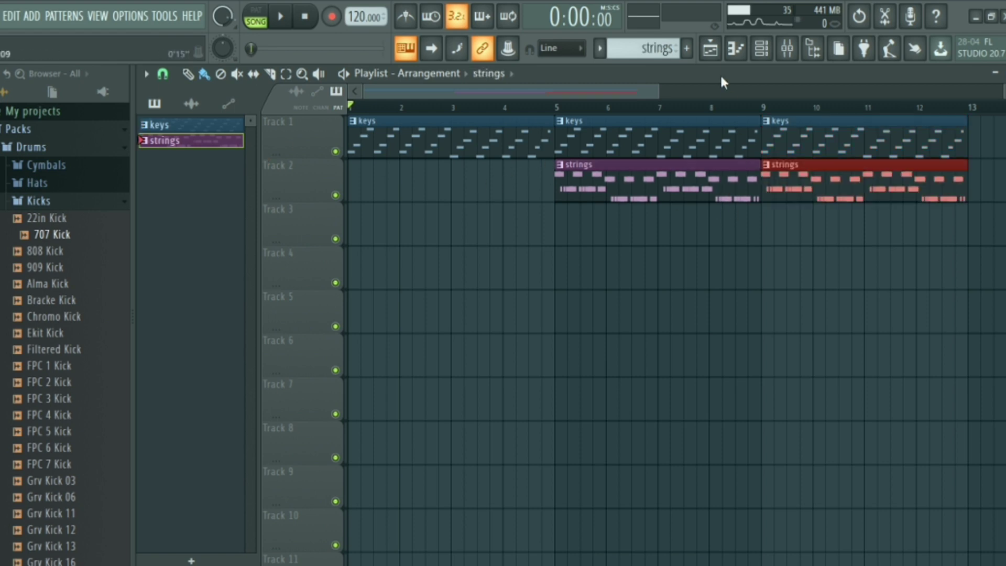
scroll(732, 122, down, 3)
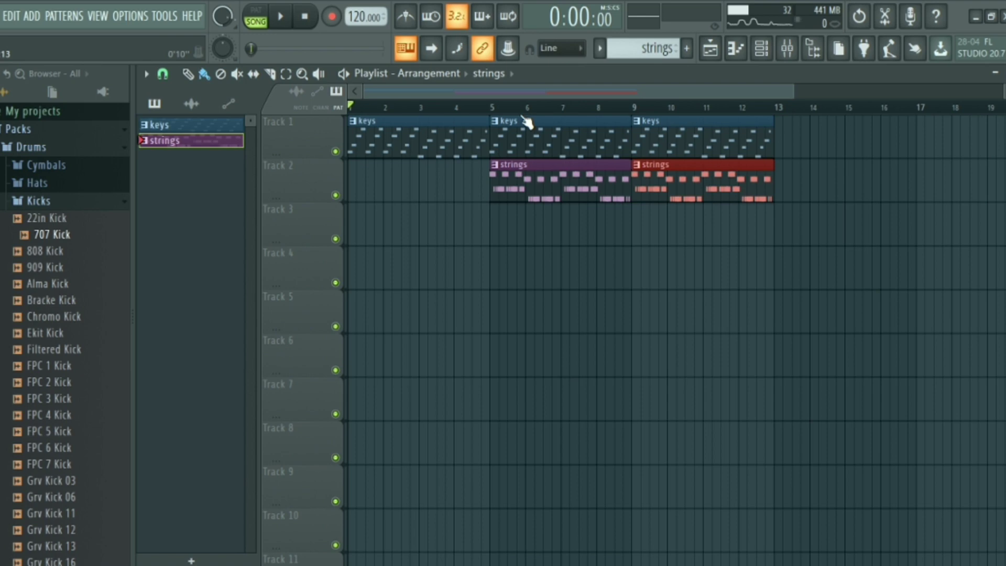
- Clone the Kontakt channel and route Heat Up 3, Kontakt and the clone to mixer tracks 5, 6 and 7
click(761, 48)
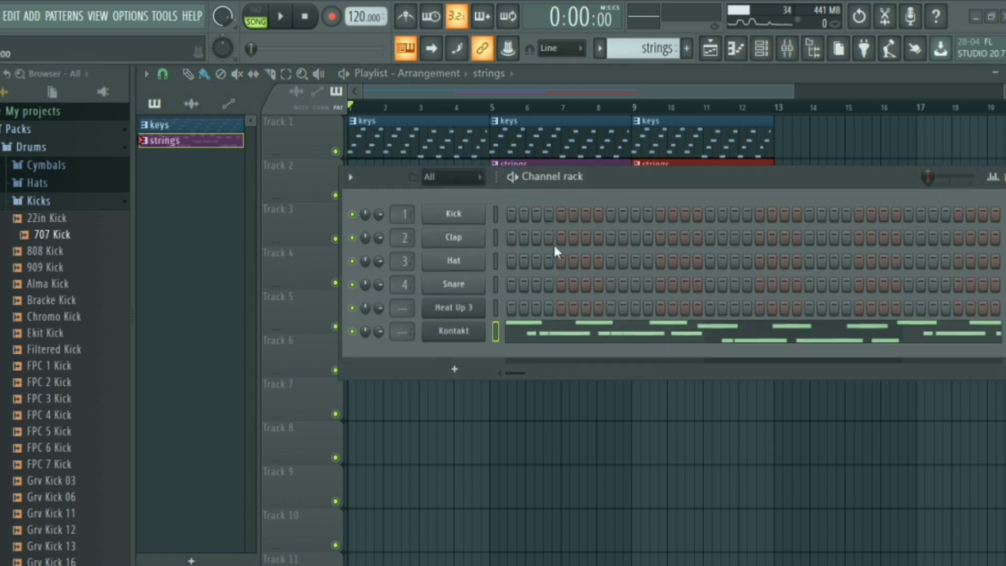
right_click(468, 335)
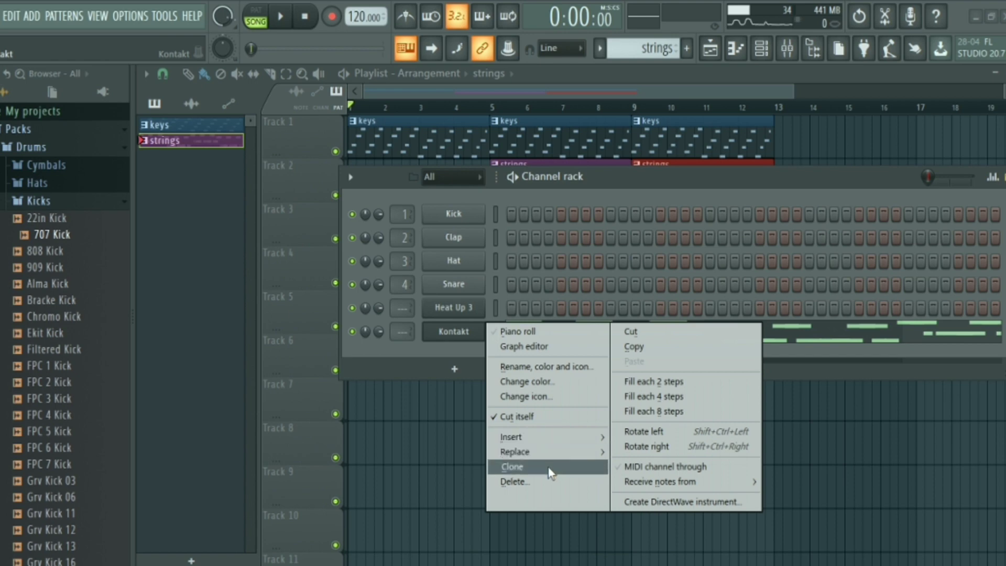
click(547, 467)
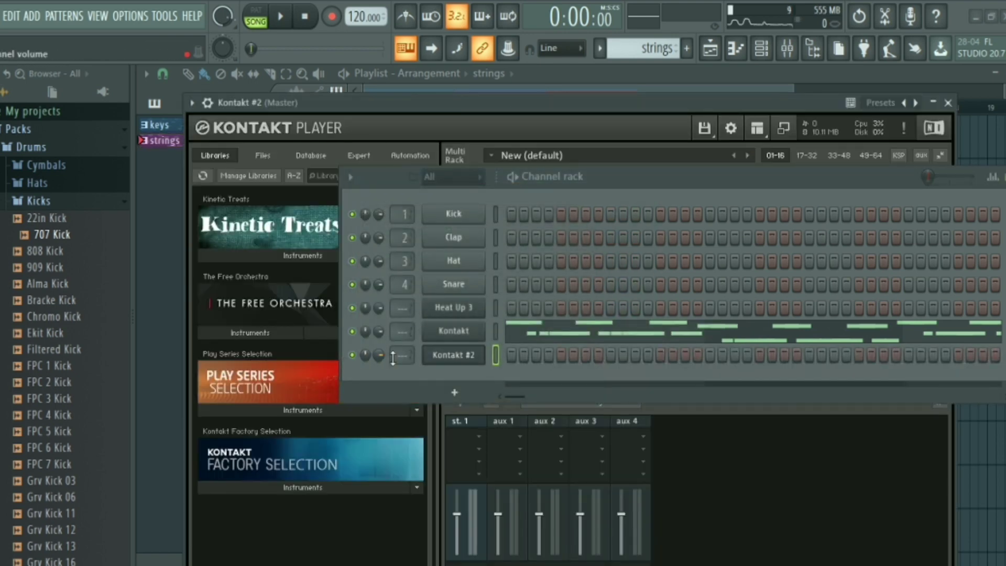
scroll(402, 356, up, 6)
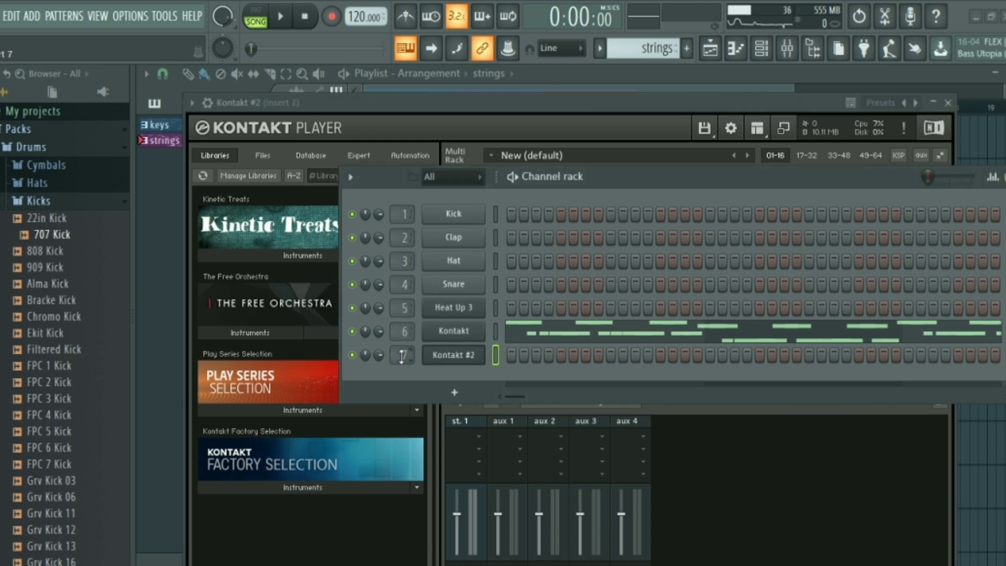
- Bring up the cloned Kontakt channel's piano roll and switch to a new empty Pattern 3
right_click(465, 357)
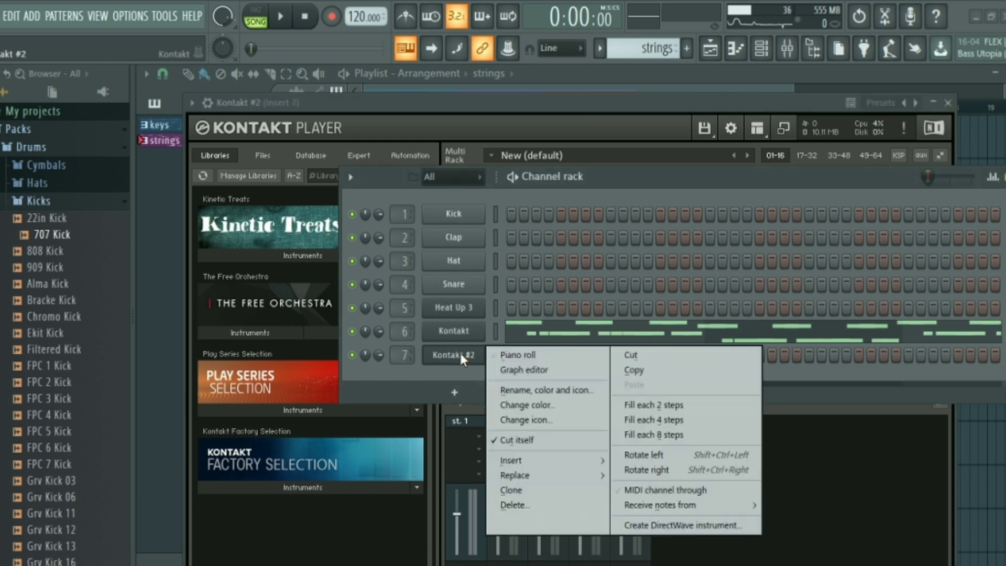
click(505, 354)
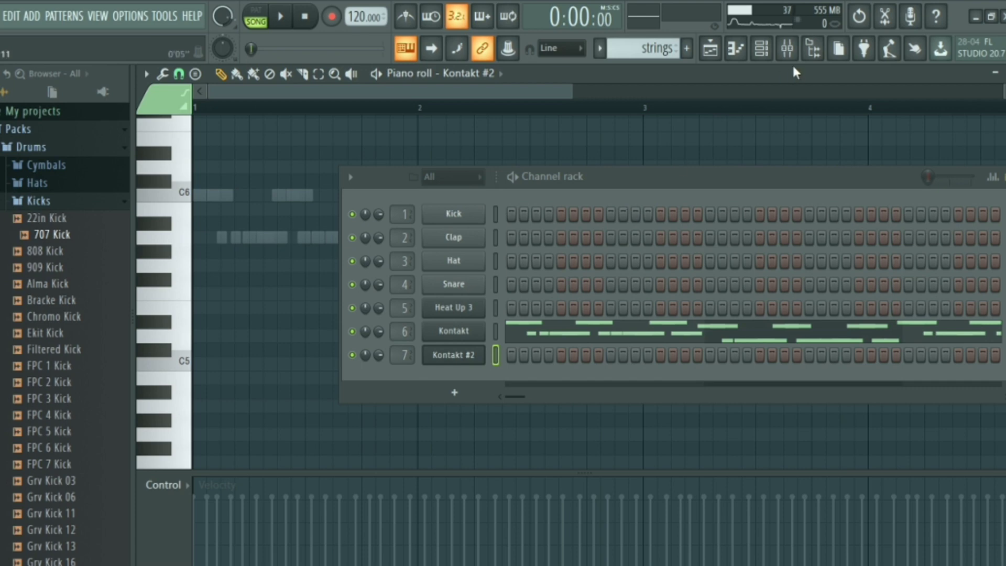
click(762, 49)
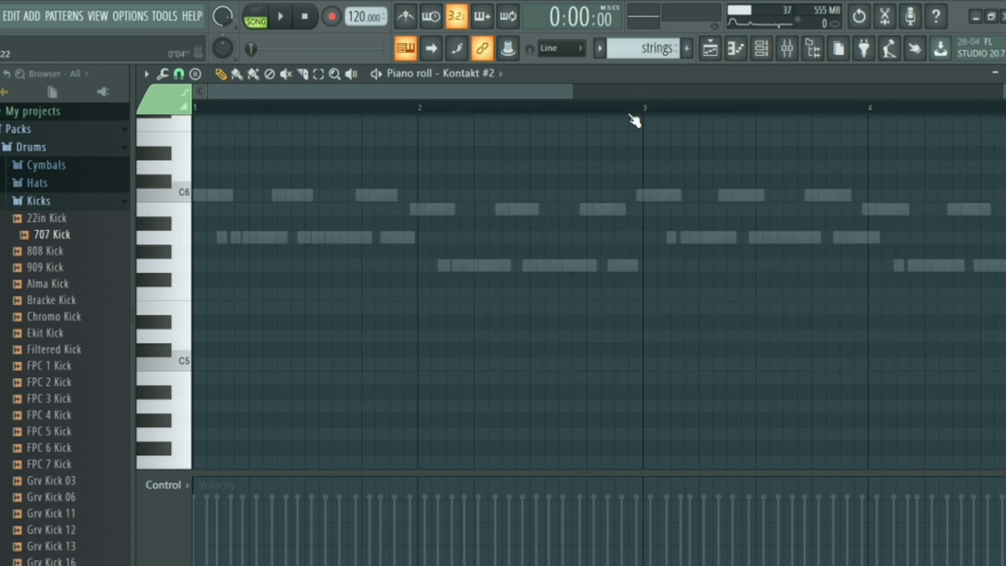
scroll(635, 118, down, 2)
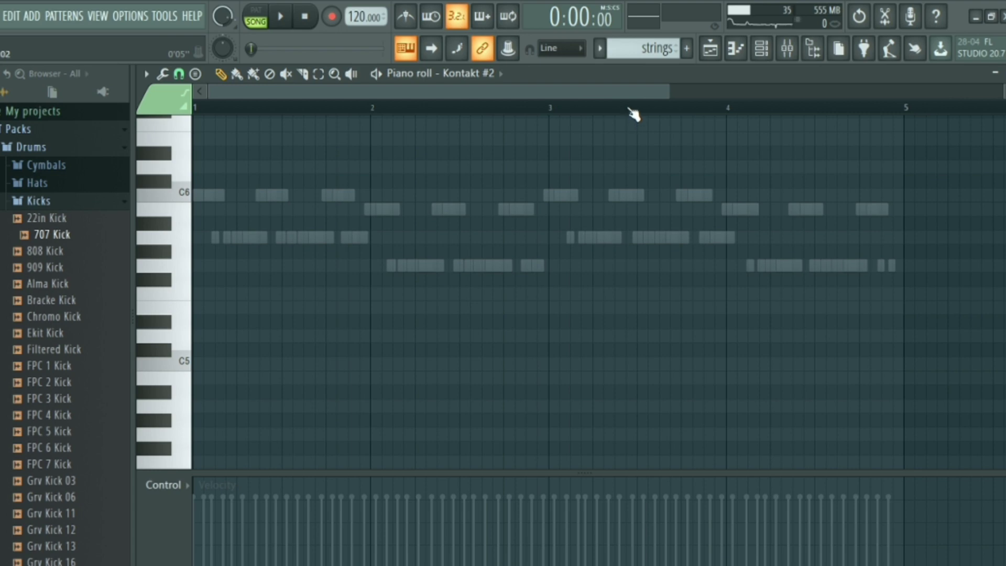
scroll(642, 52, down, 1)
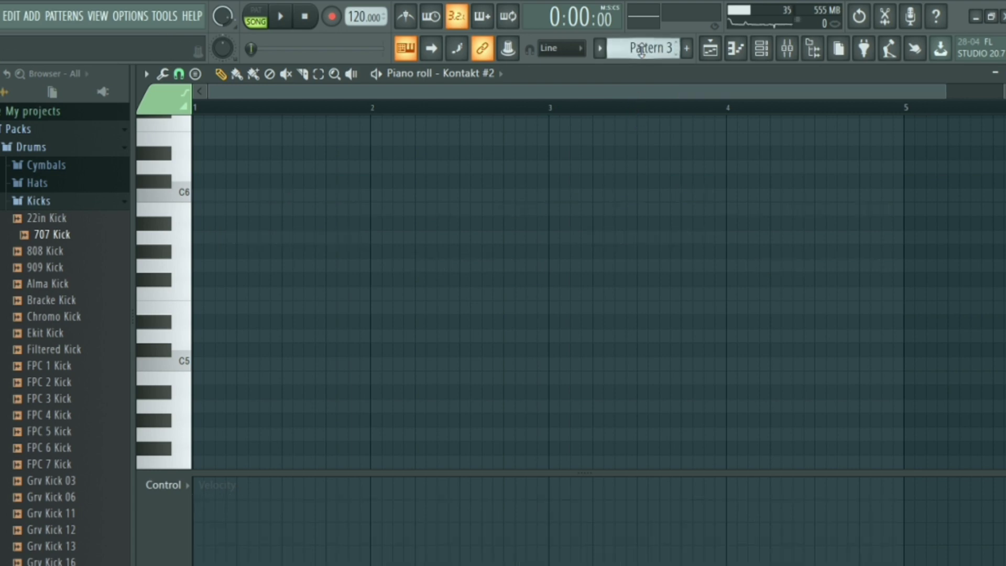
- Audition C7 and A6 on the cloned strings channel to try out a melody idea
key(i)
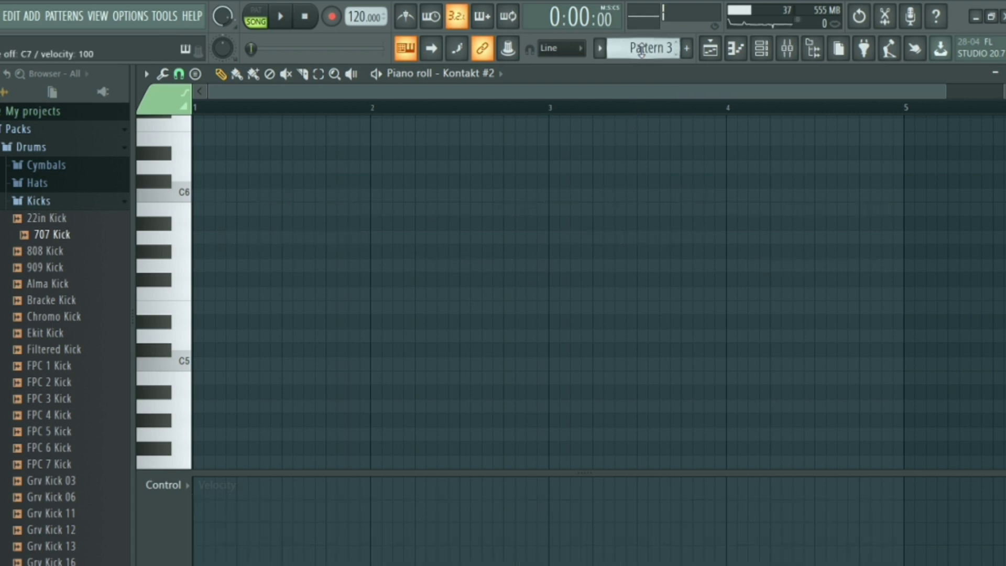
key(o)
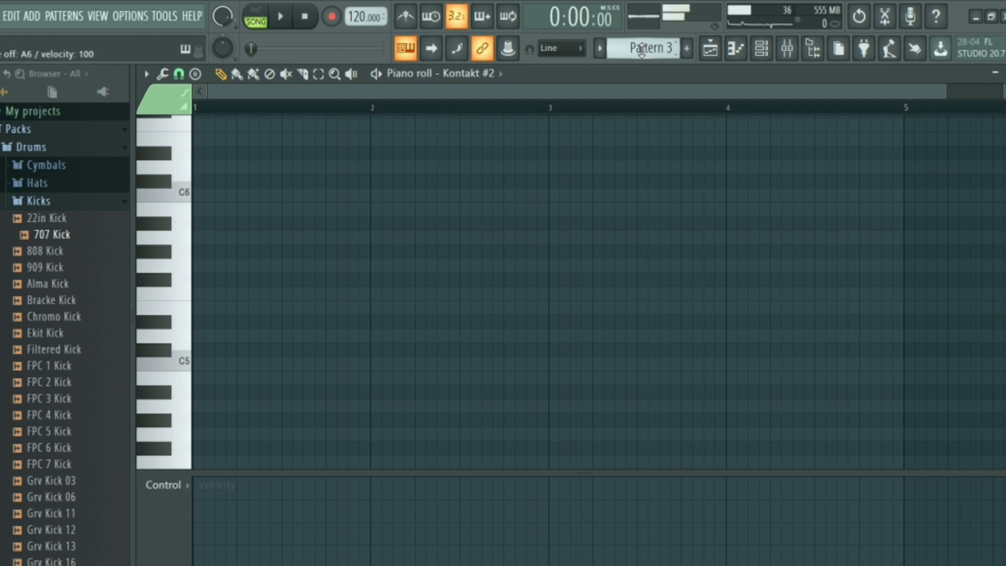
key(t)
key(i)
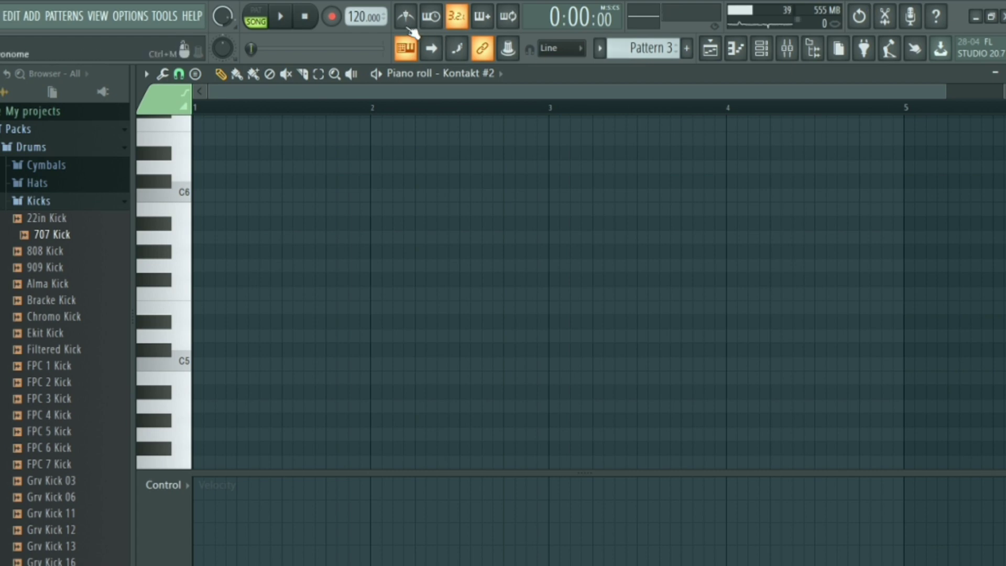
- Arm recording for notes and automation, and close the piano roll and the cloned Kontakt window
click(331, 18)
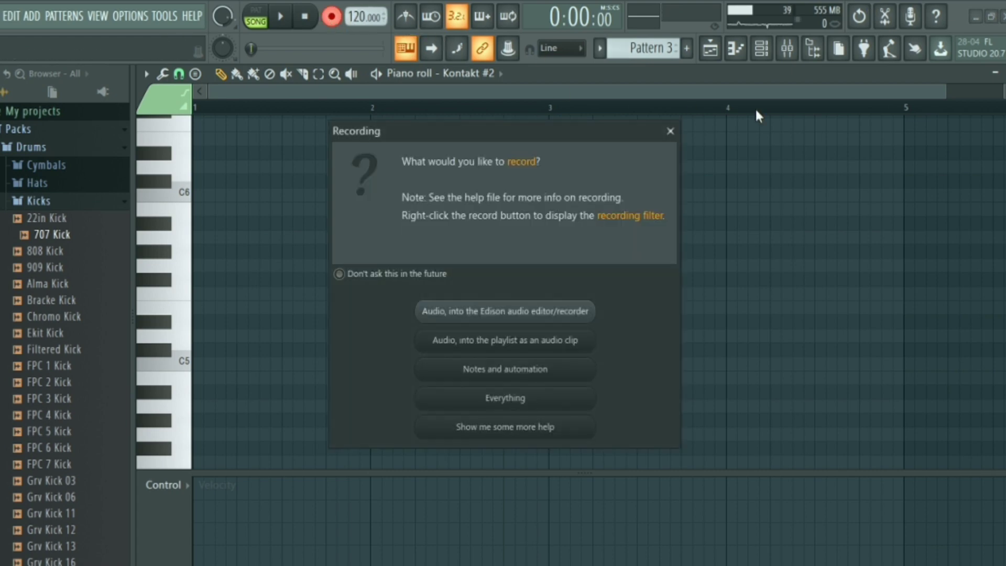
click(511, 372)
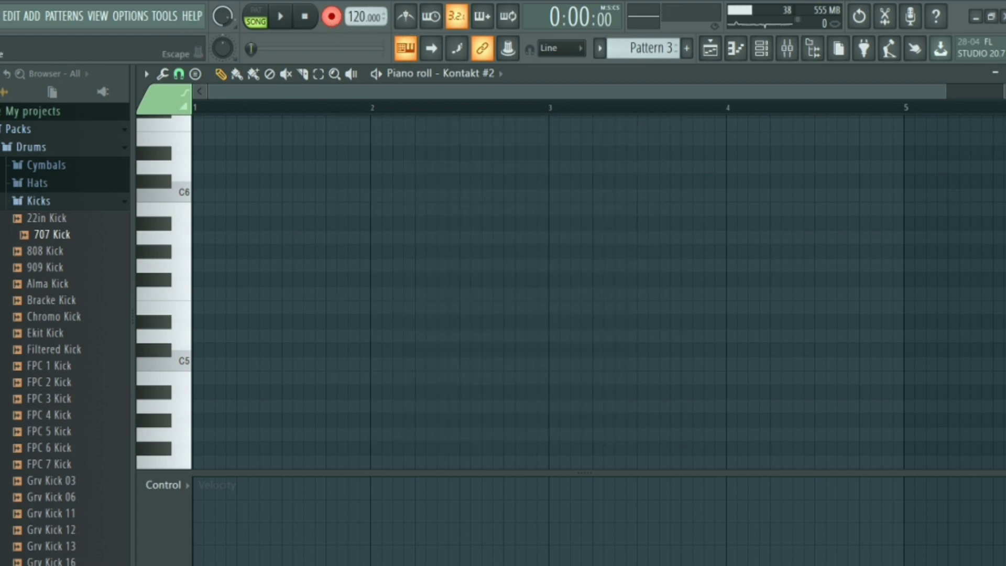
key(Escape)
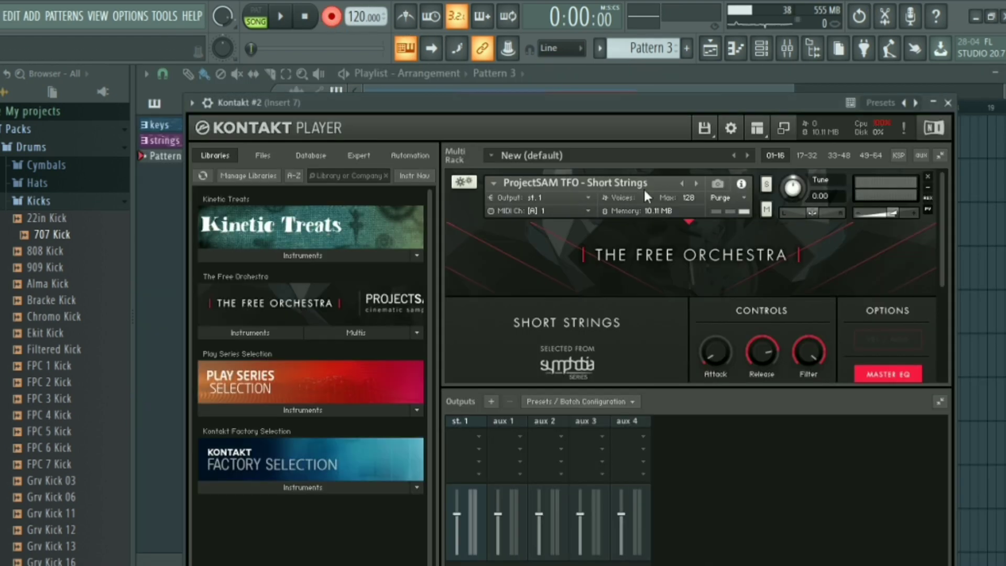
click(950, 104)
drag(154, 156, 493, 215)
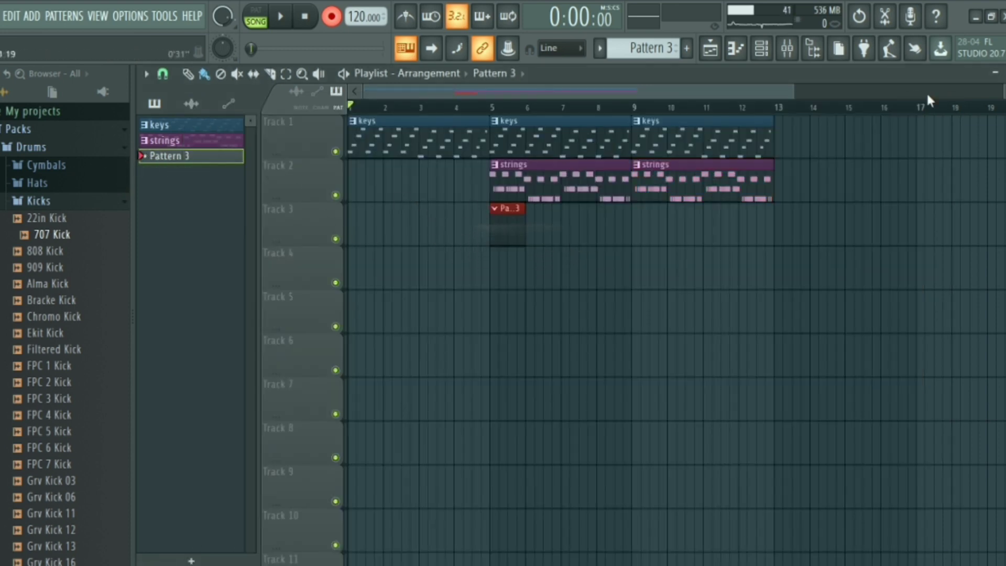
click(762, 49)
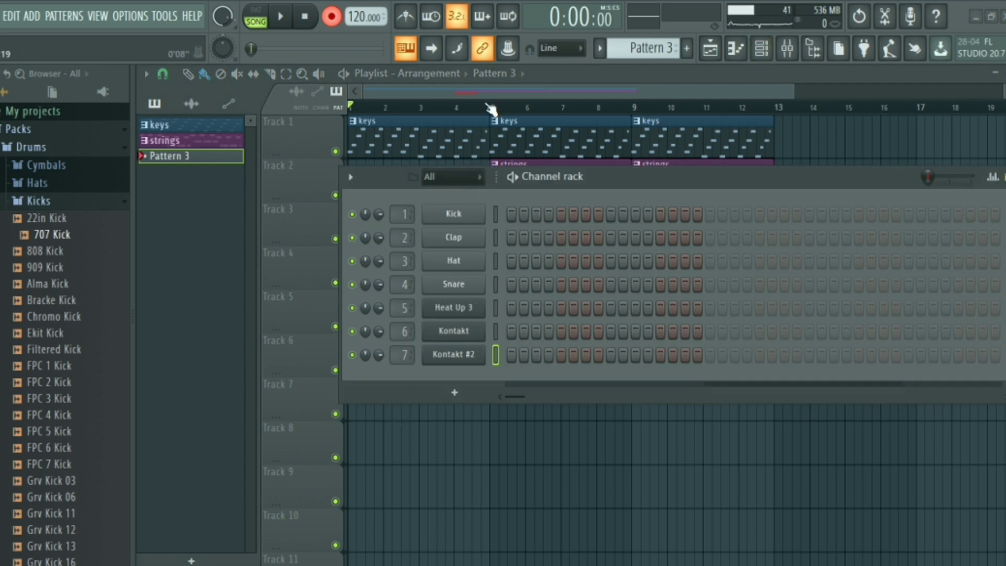
click(762, 49)
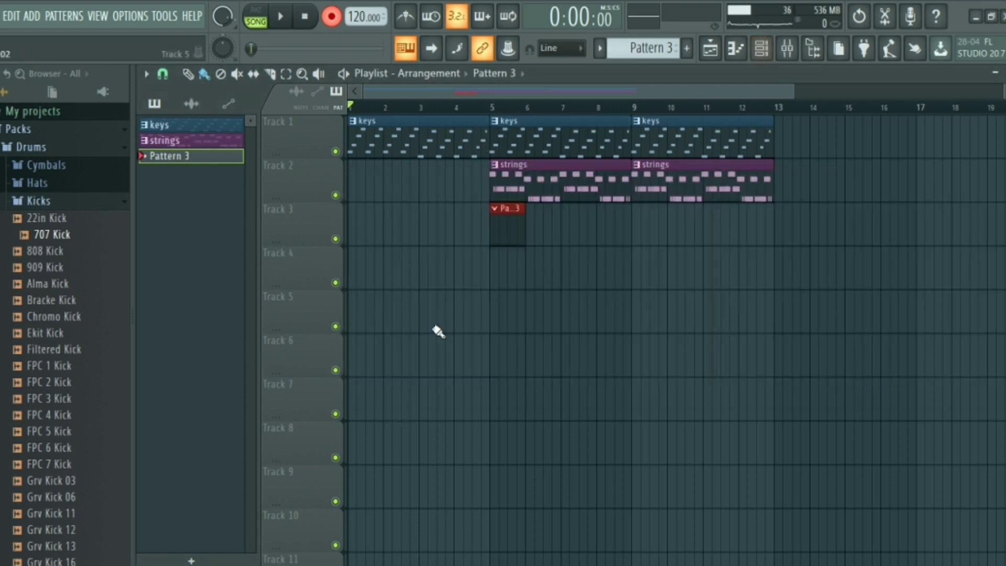
right_click(511, 228)
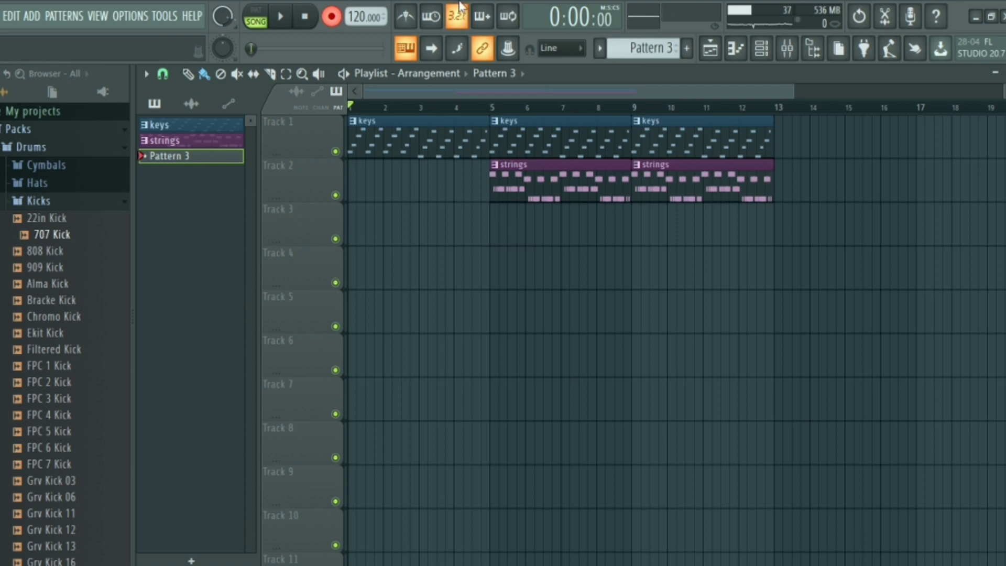
- Record short C7 and A6 string notes into Pattern 3 for bars 5 and 6, starting song playback within bar 4
click(477, 108)
key(space)
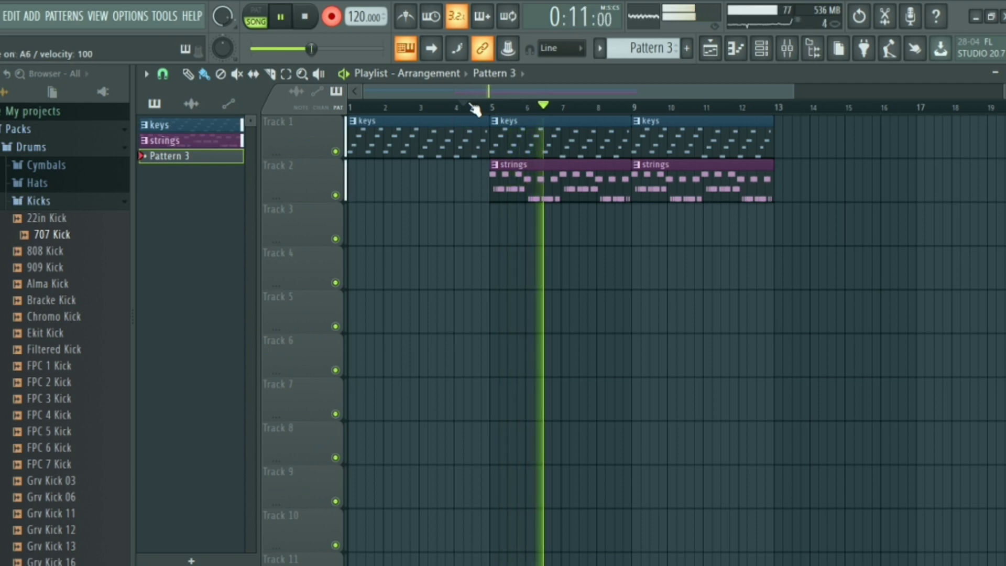
key(space)
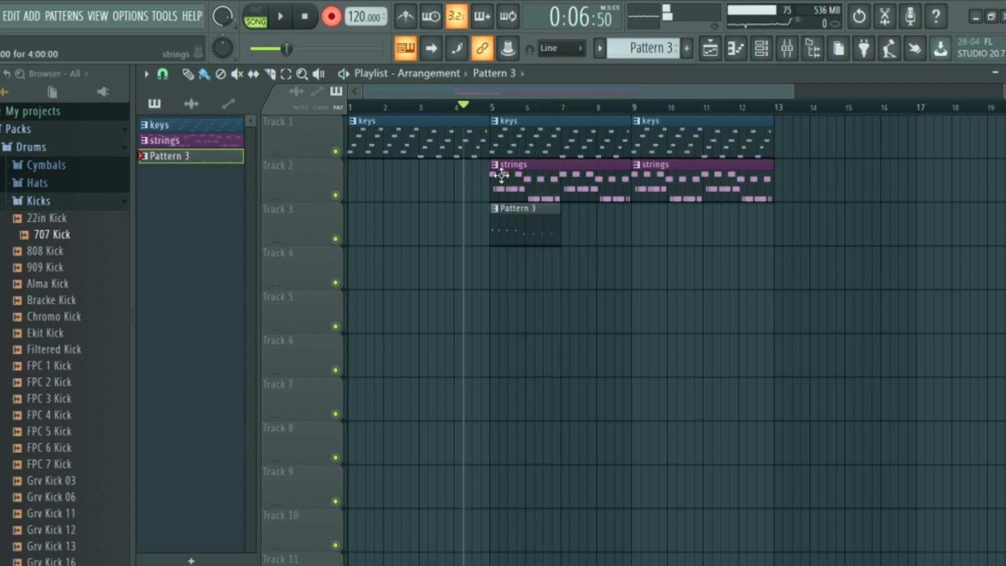
- Transpose all recorded Pattern 3 notes down three octaves to C4 and A3, and turn off recording
double_click(512, 218)
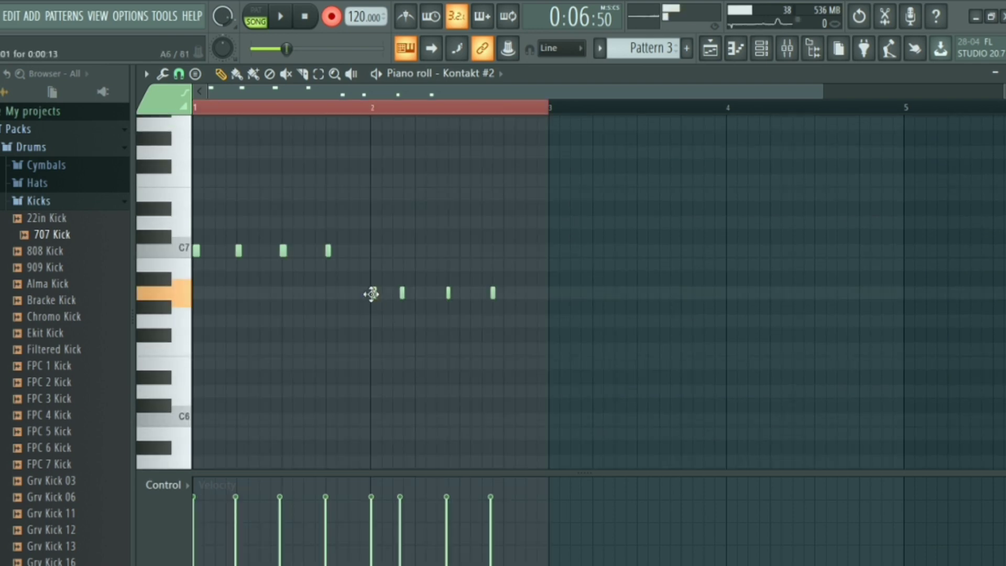
key(ctrl+a)
key(ctrl+Up)
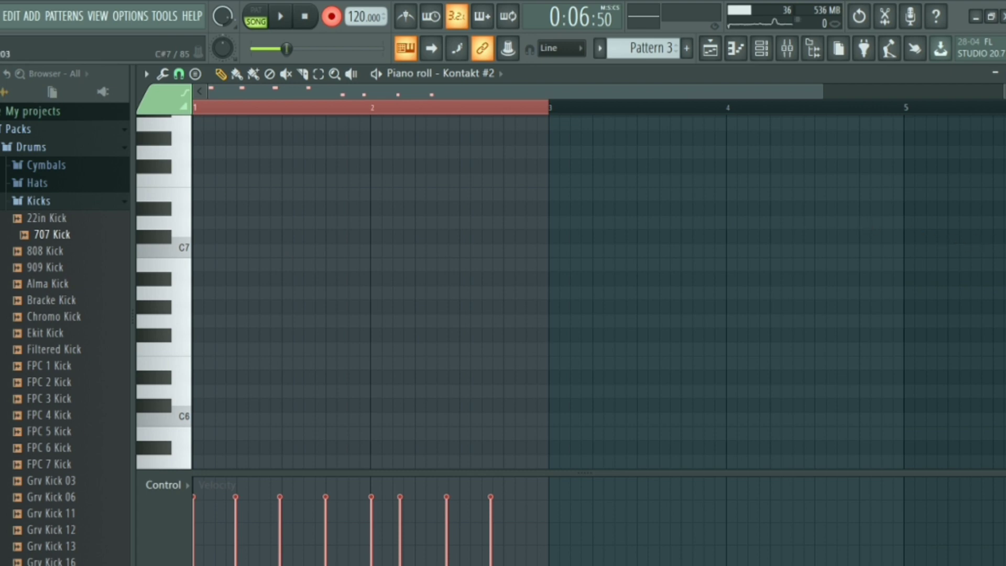
drag(518, 563, 519, 283)
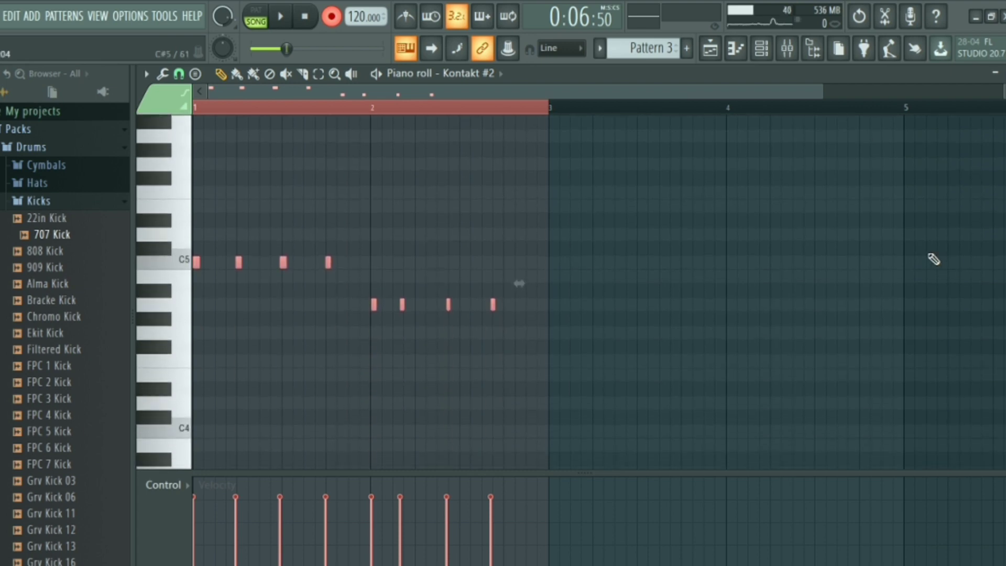
key(ctrl+Down)
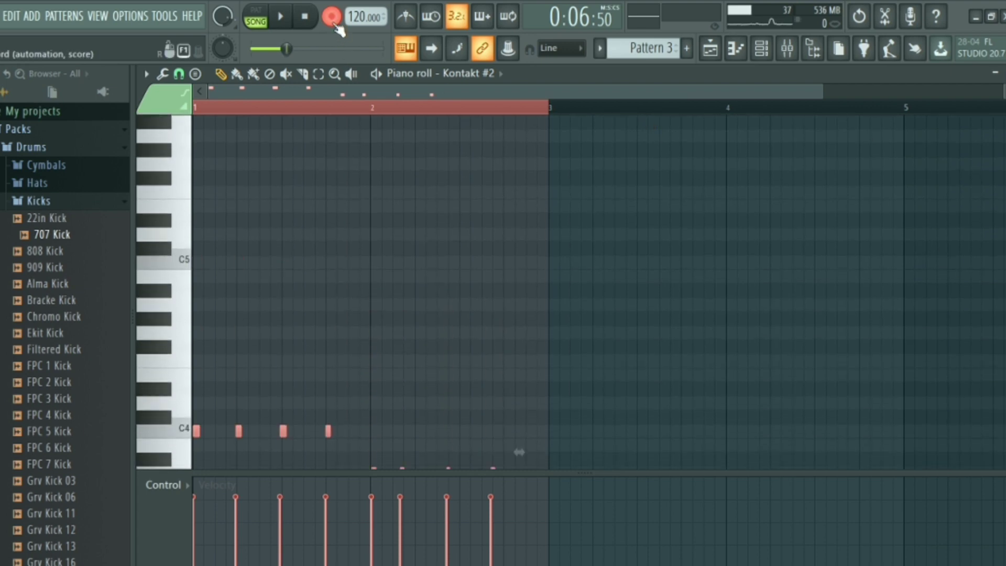
key(Escape)
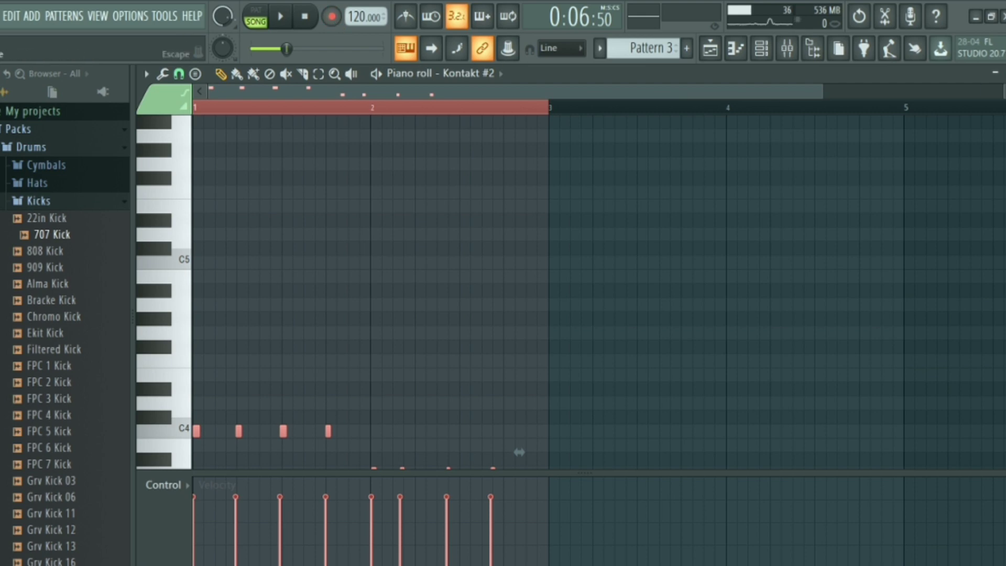
- Play the arrangement in the playlist from just before bar 5 to hear the lowered Pattern 3 notes
key(F5)
key(space)
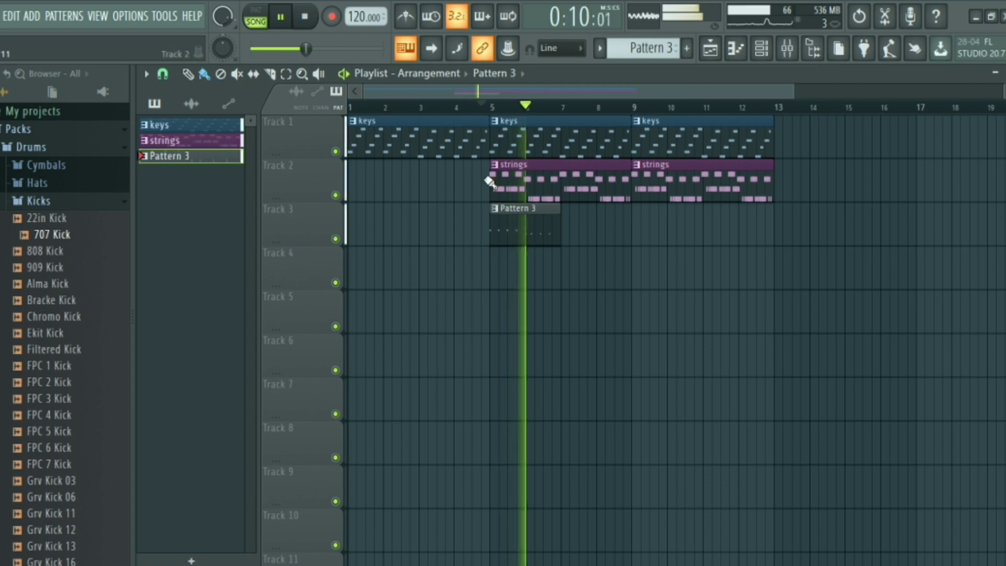
key(space)
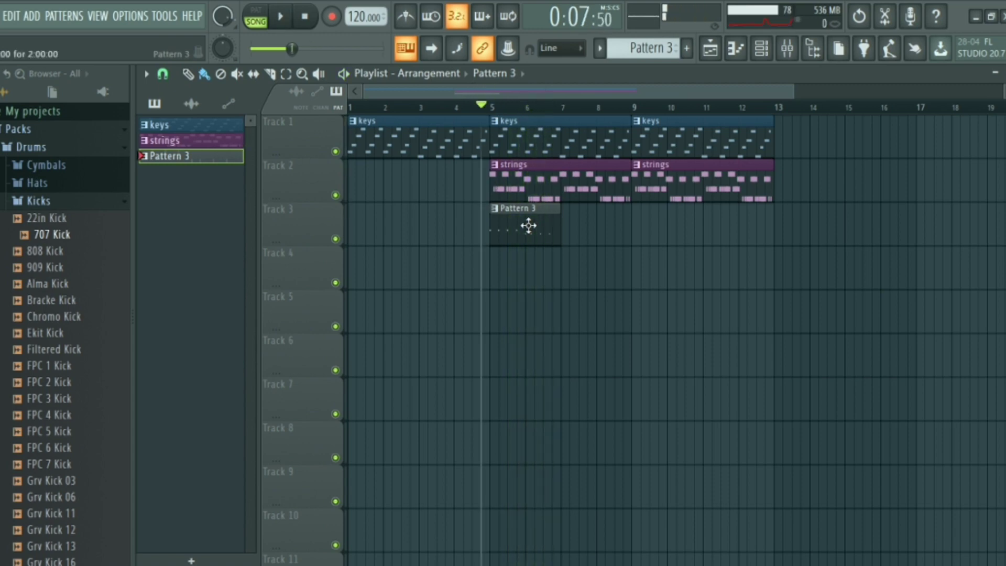
- Open Pattern 3 in the piano roll and bring its C4 and A3 notes in bars 1 and 2 into view
double_click(528, 225)
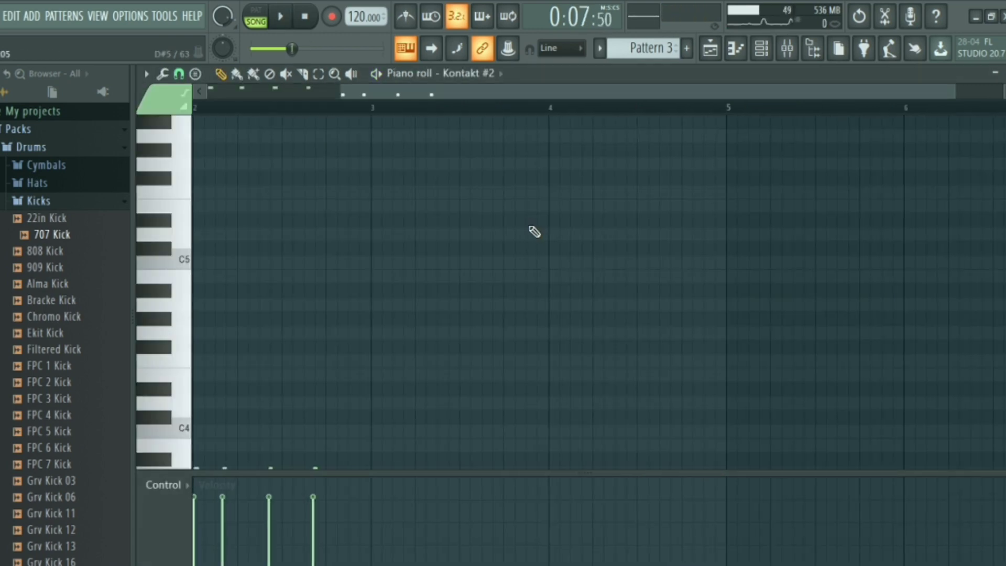
scroll(534, 232, down, 10)
scroll(534, 231, up, 2)
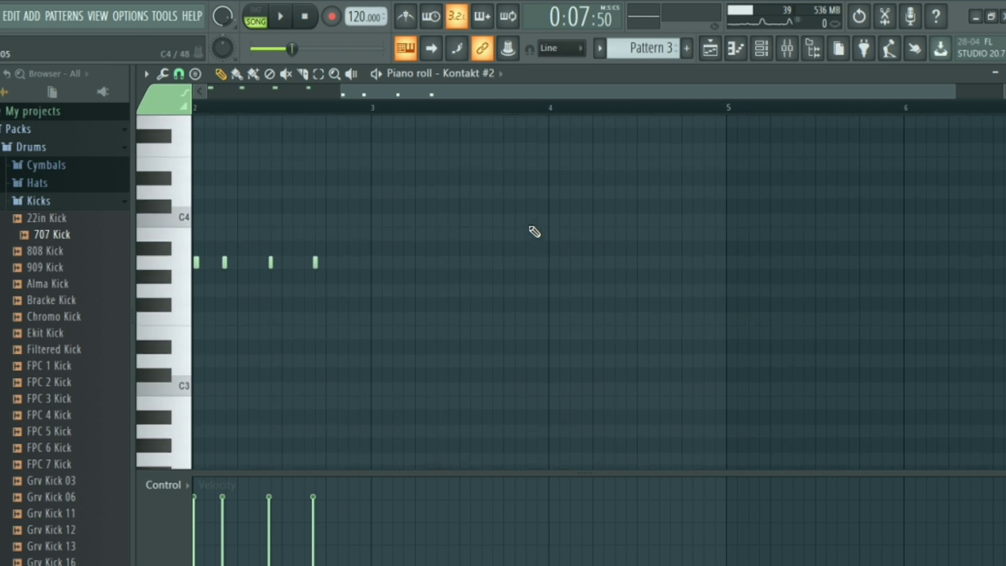
scroll(534, 231, left, 1)
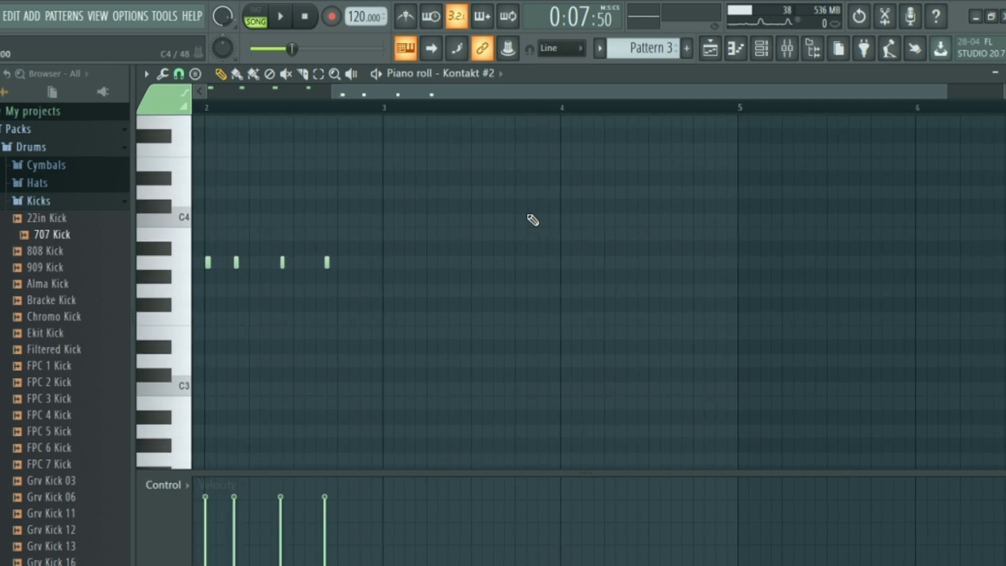
drag(576, 95, 454, 94)
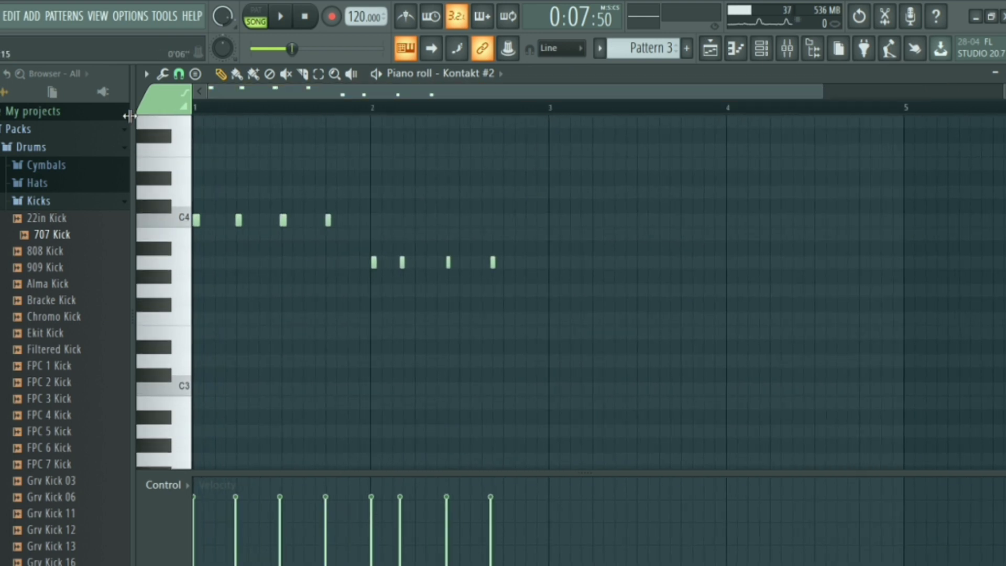
- Try to duplicate all Pattern 3 notes within bars 1 and 2, and undo the duplication
key(ctrl+a)
key(ctrl+b)
click(104, 129)
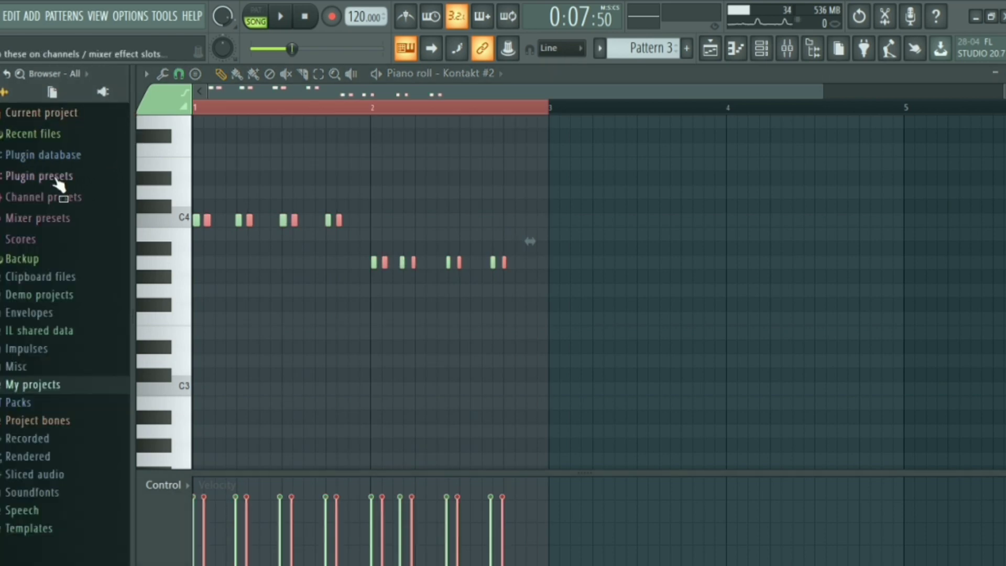
key(ctrl+z)
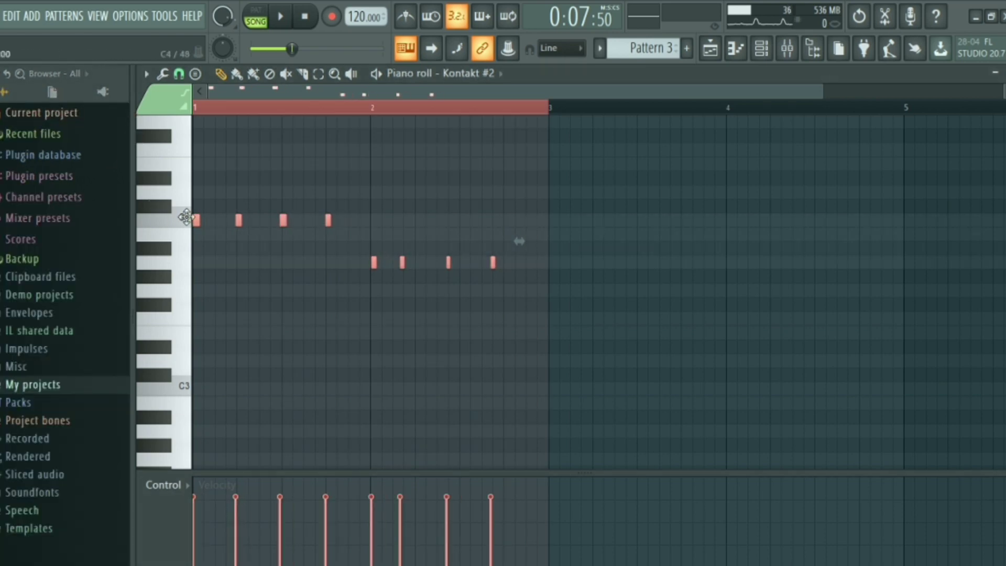
click(21, 402)
- Space the four A3 notes in bar 2 evenly, and copy the two-bar phrase into bars 3 and 4 of Pattern 3
key(space)
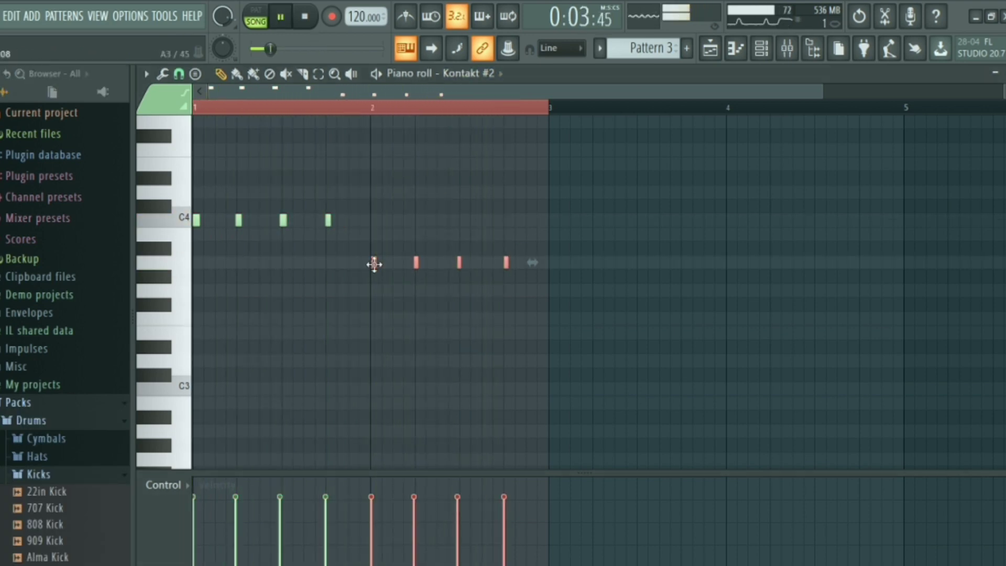
key(space)
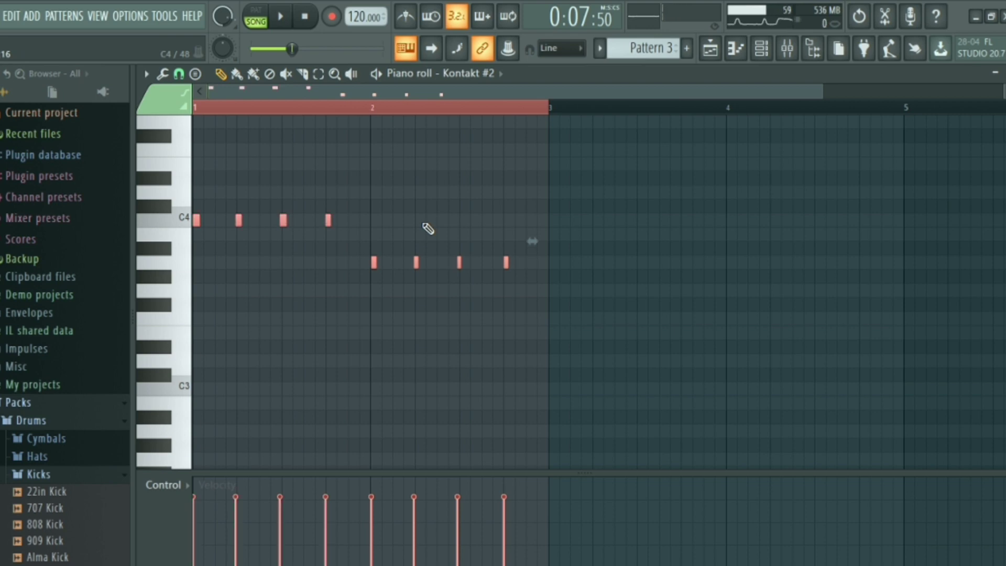
key(ctrl+v)
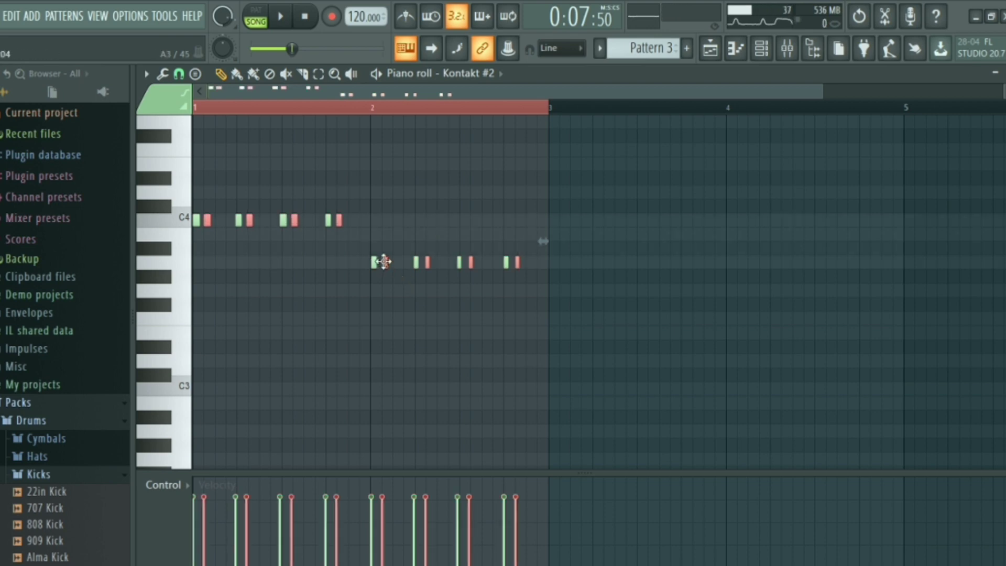
drag(383, 261, 728, 269)
key(space)
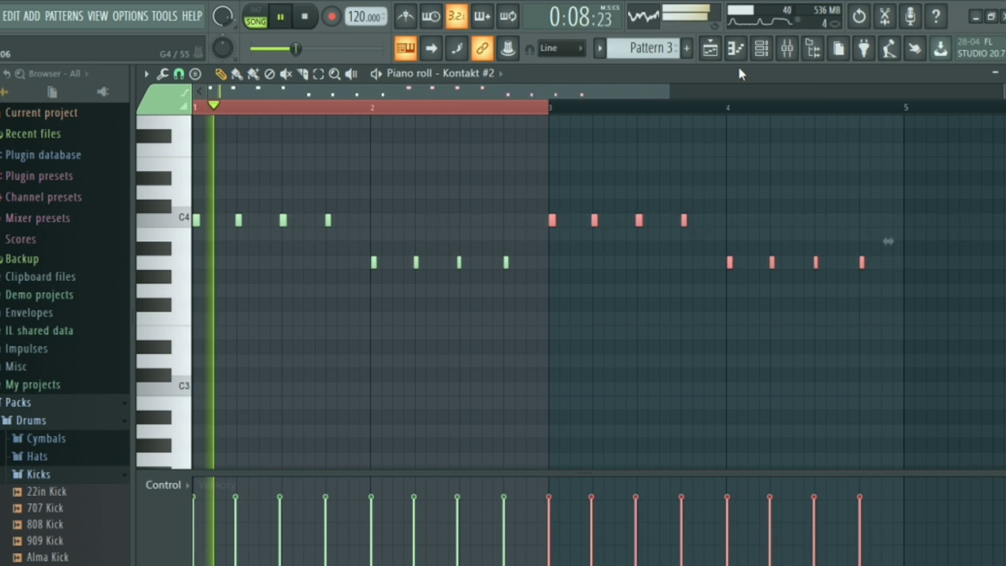
key(space)
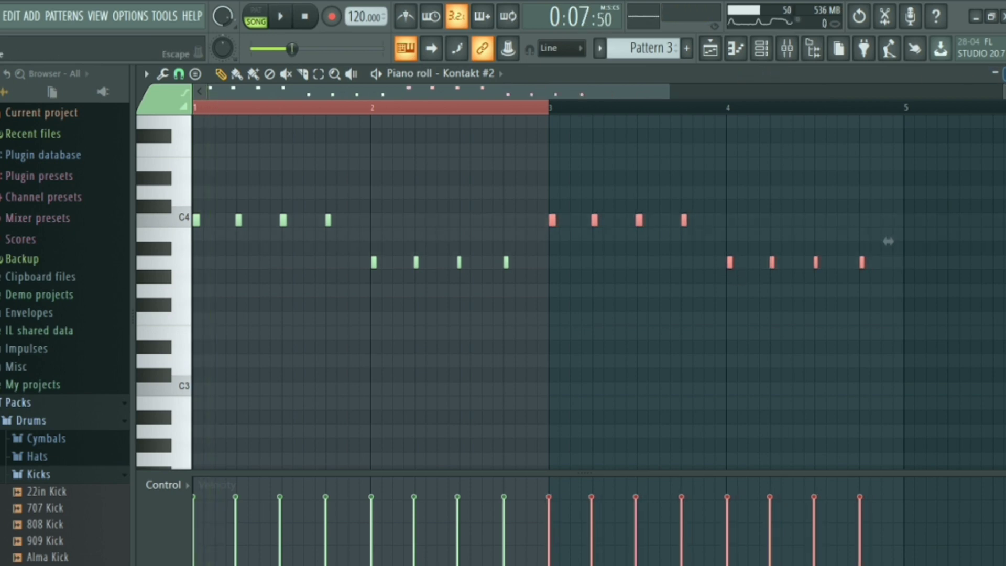
- Place a second Pattern 3 clip on Track 3 of the playlist, starting at bar 9
key(F5)
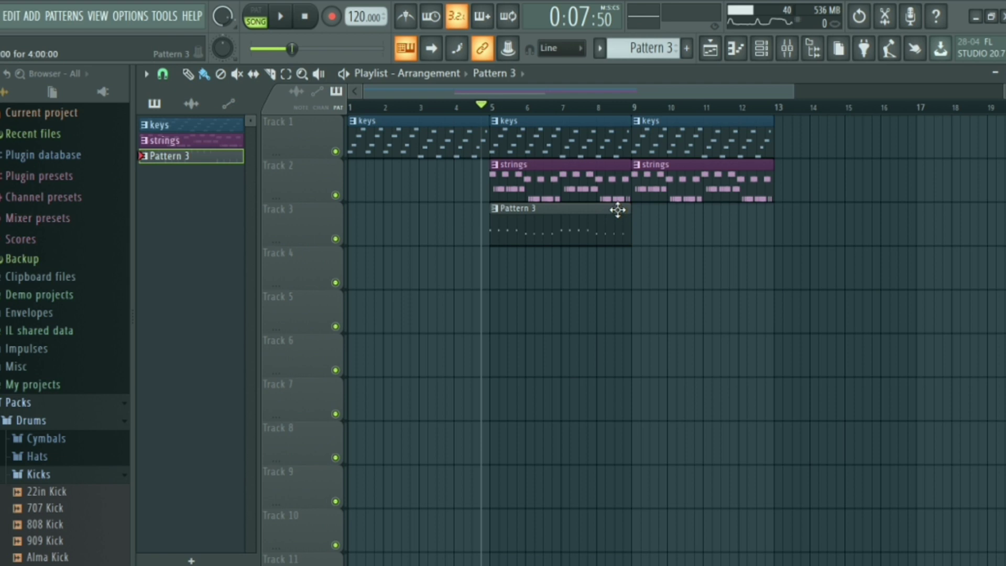
click(644, 218)
scroll(619, 111, down, 3)
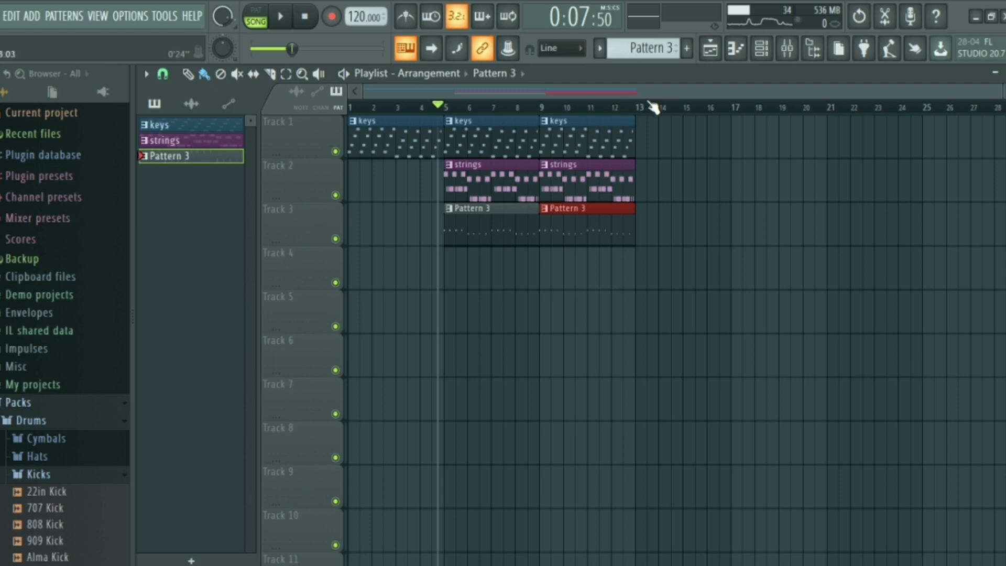
- Switch to the empty Pattern 4 and add a Komplete Kontrol channel to the channel rack
scroll(651, 57, down, 1)
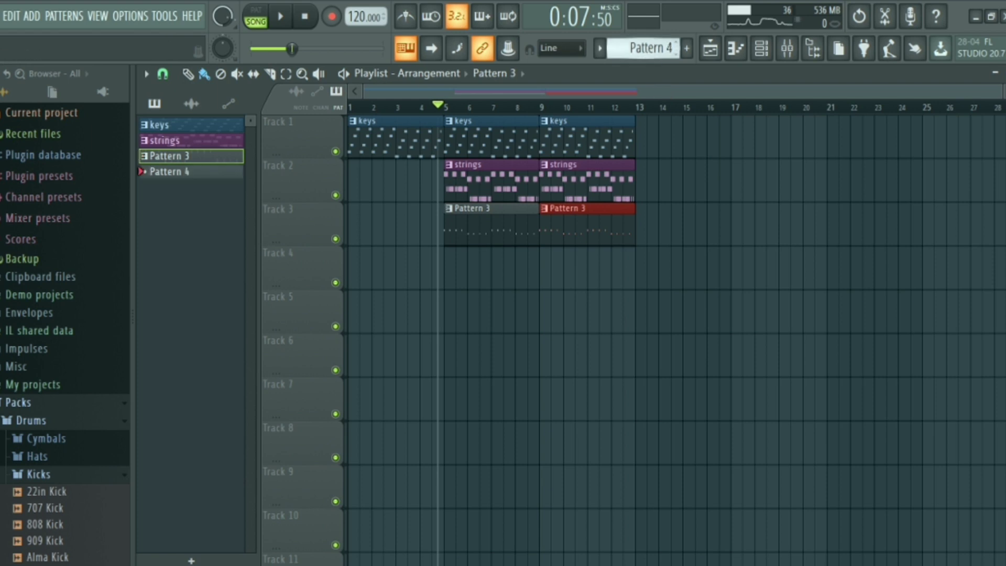
click(762, 51)
click(460, 393)
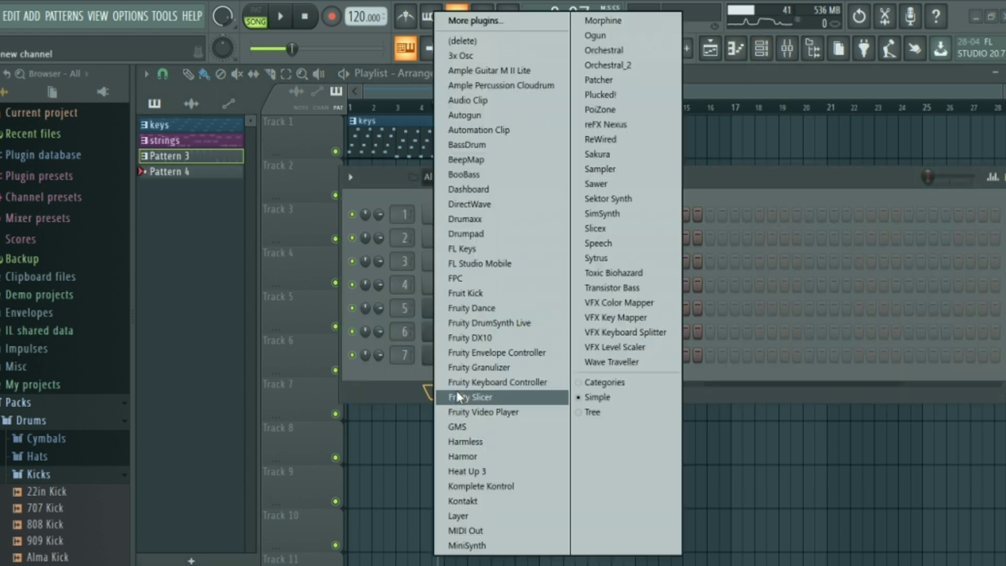
click(475, 486)
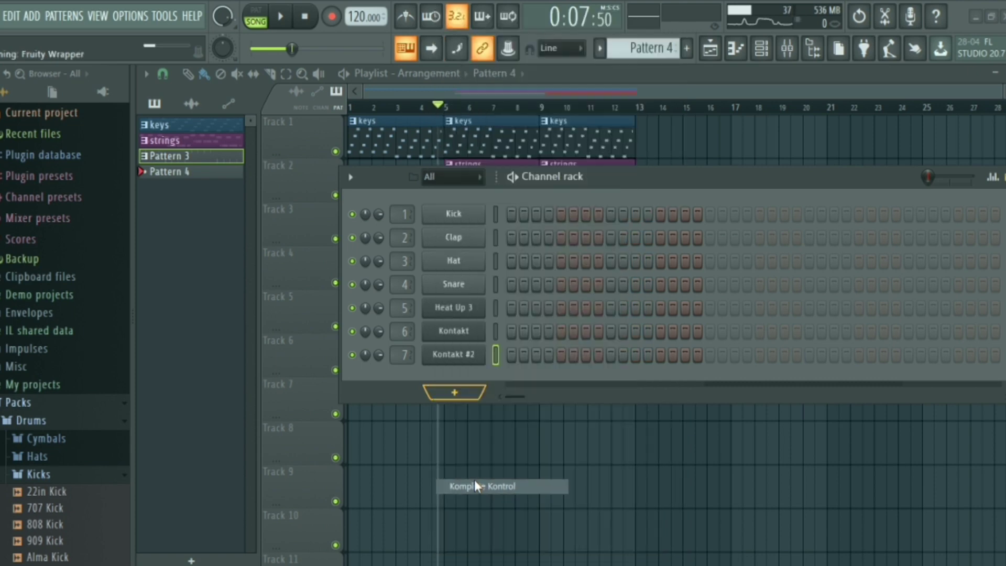
- Replace the Komplete Kontrol channel with a Heat Up 3 instrument
right_click(452, 378)
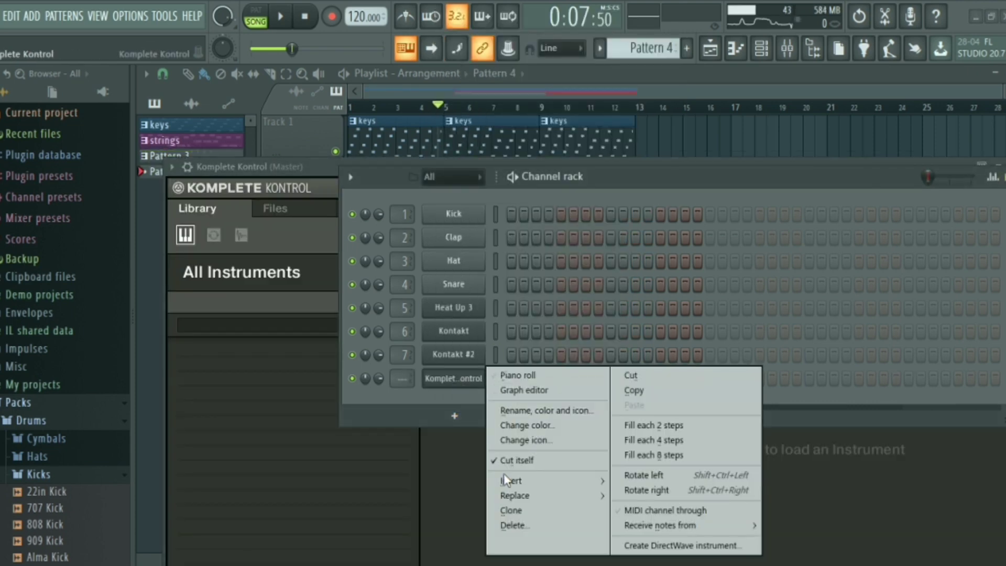
mouse_move(515, 495)
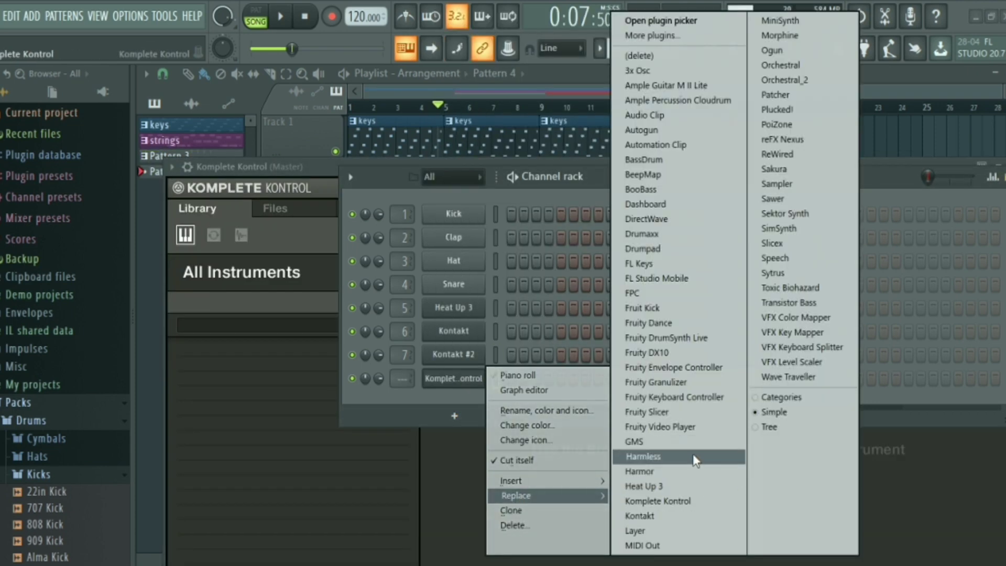
click(678, 485)
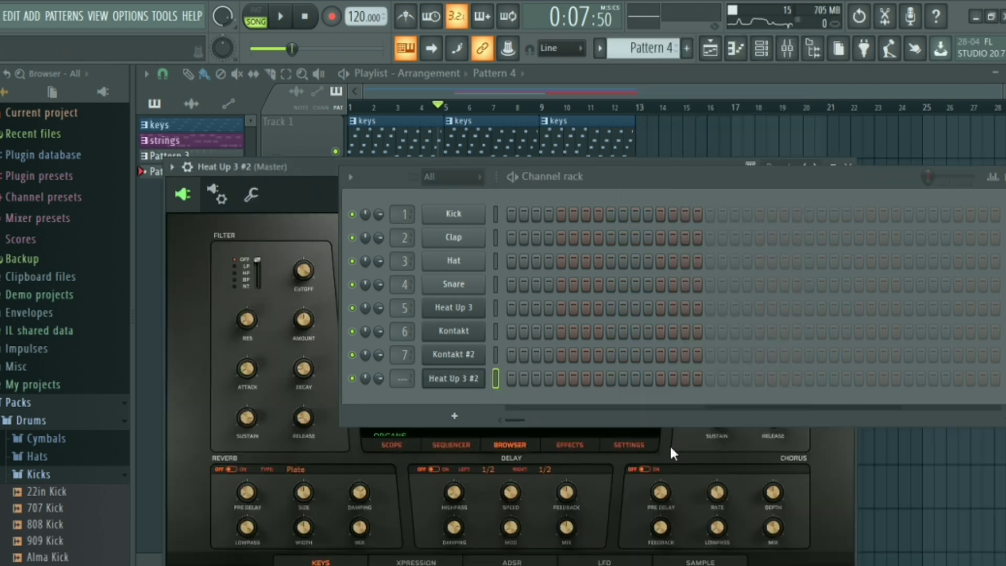
click(670, 444)
- Load the AIR preset from the FLUTES category in Heat Up 3 #2
scroll(527, 294, down, 1)
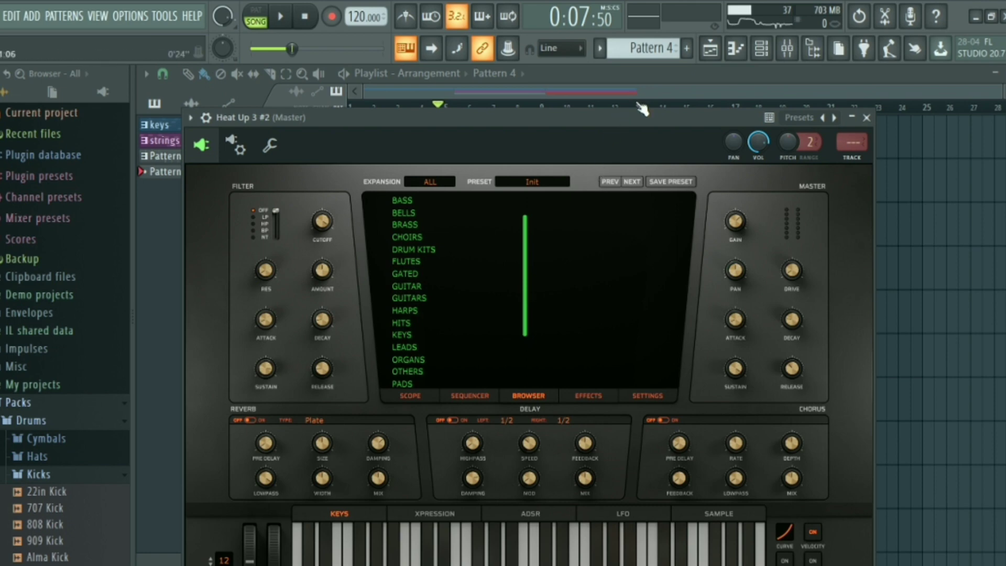
drag(636, 113, 674, 97)
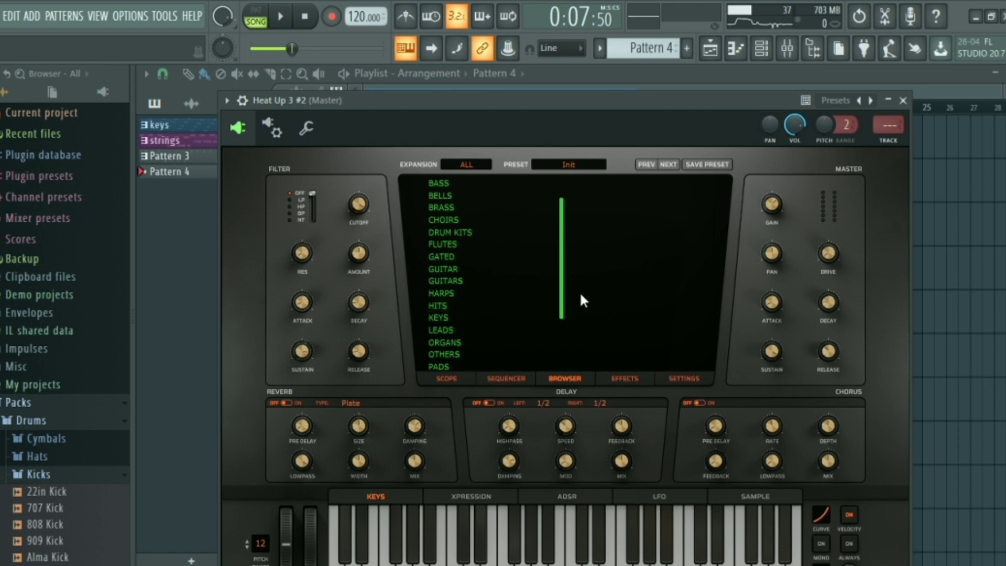
scroll(562, 286, up, 1)
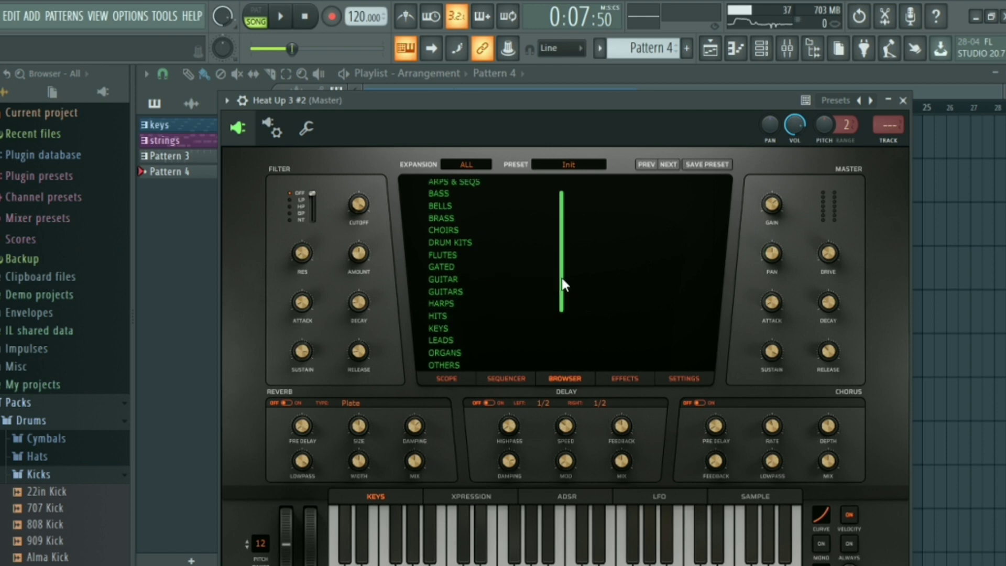
click(493, 254)
click(587, 187)
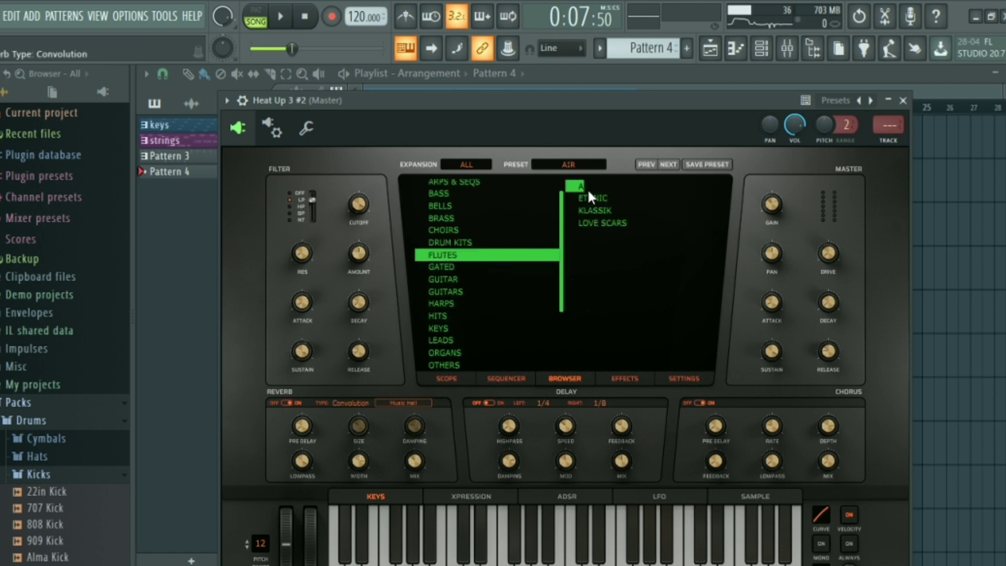
- Play the arrangement from just before bar 5 while auditioning the AIR flute sound over it
drag(636, 99, 639, 96)
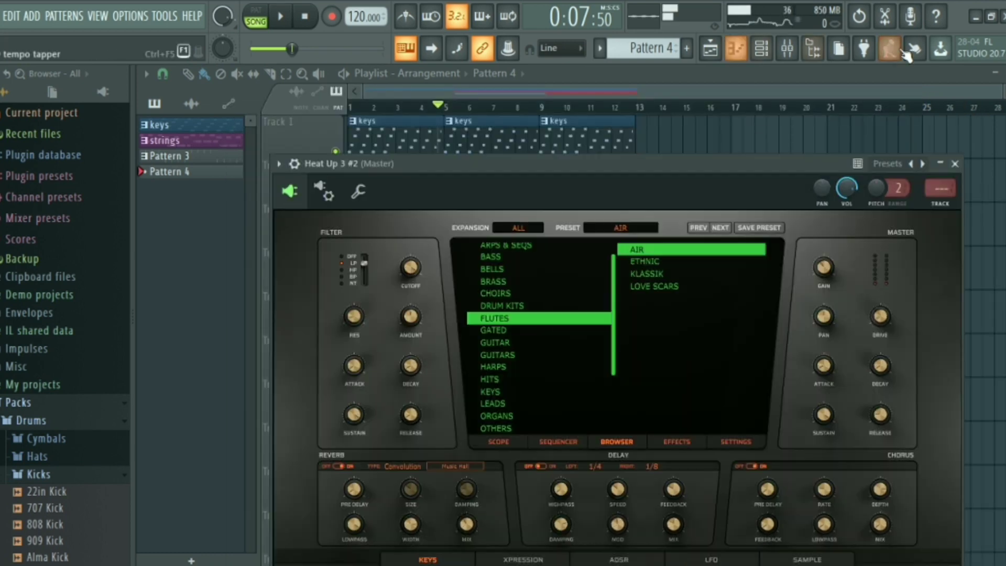
drag(834, 162, 828, 187)
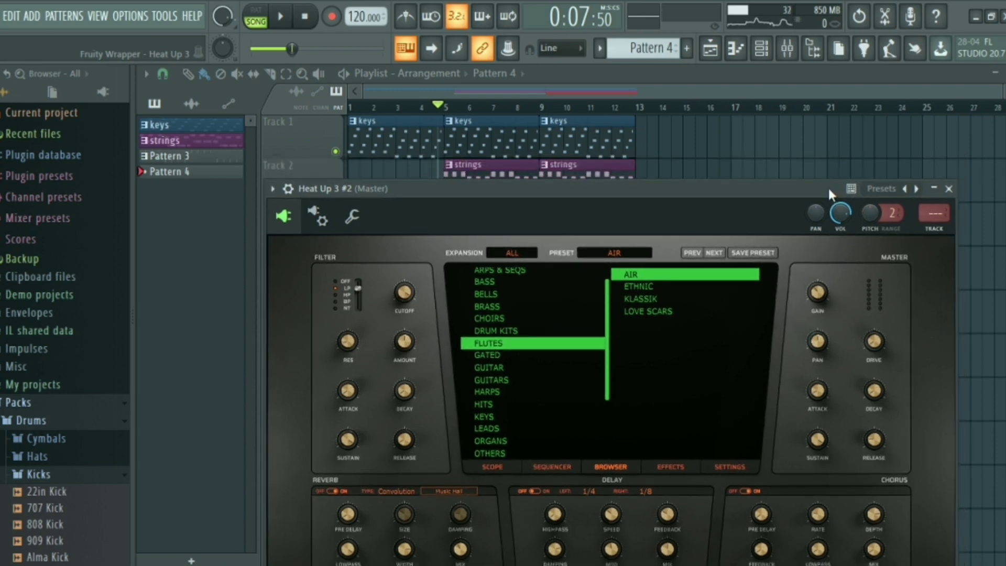
key(space)
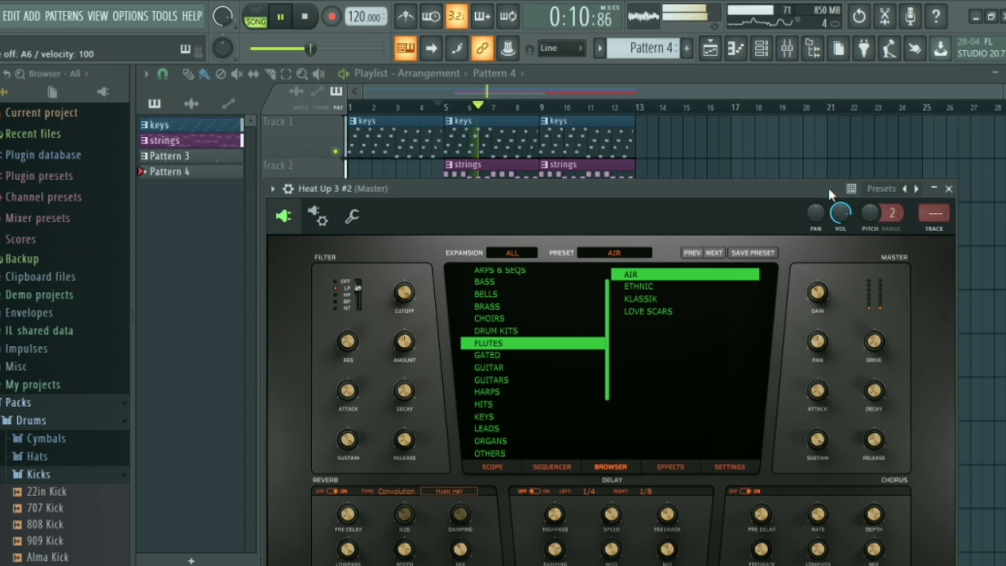
key(space)
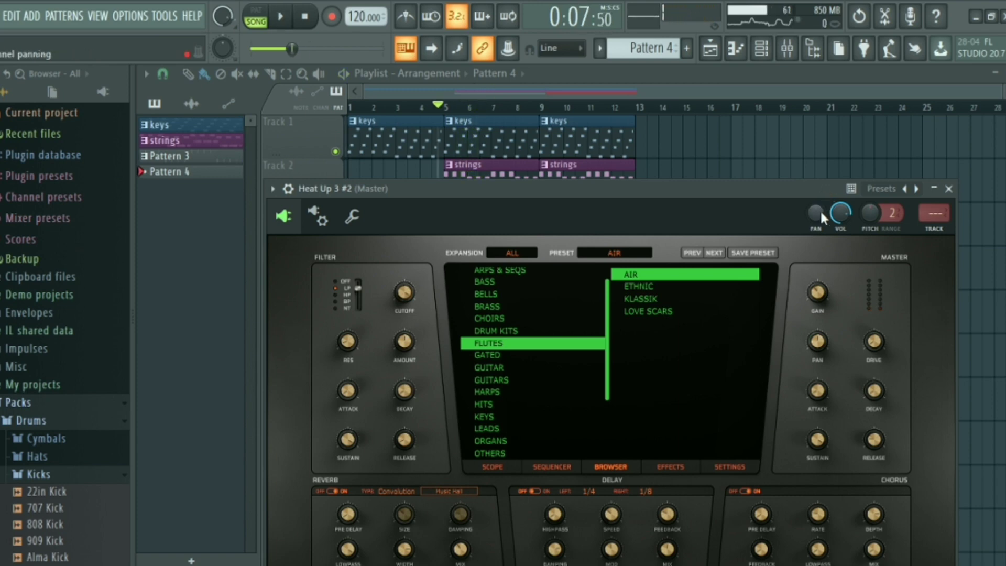
drag(810, 190, 796, 263)
- Select the strings pattern, check its Kontakt channel's mixer routing, and create an automation clip for the Insert 6 volume
click(504, 177)
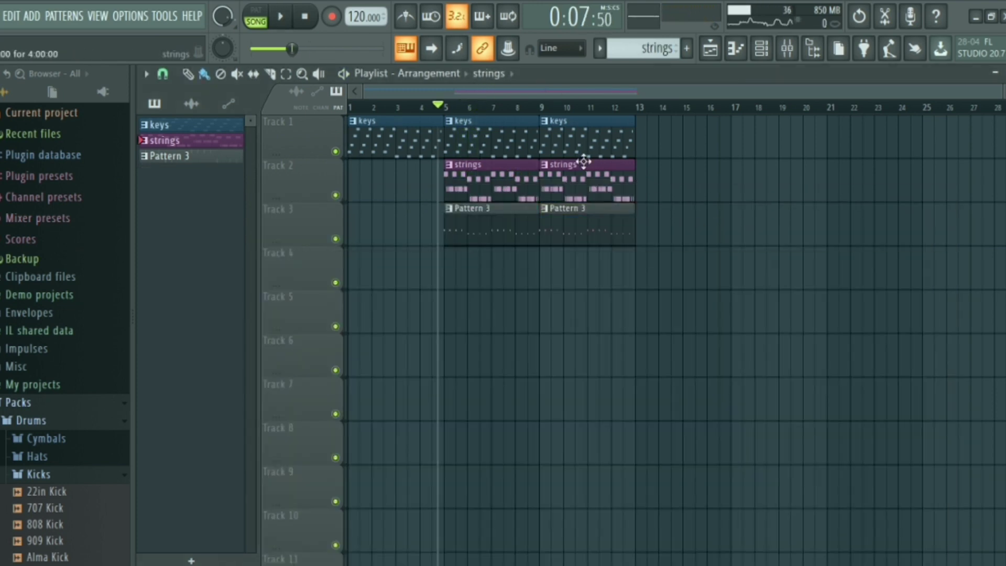
click(762, 52)
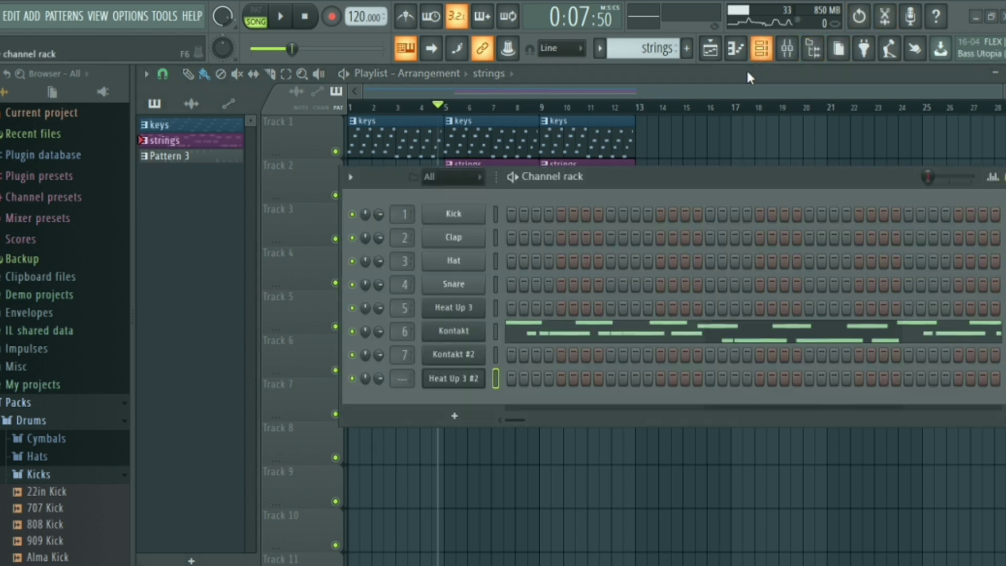
click(792, 57)
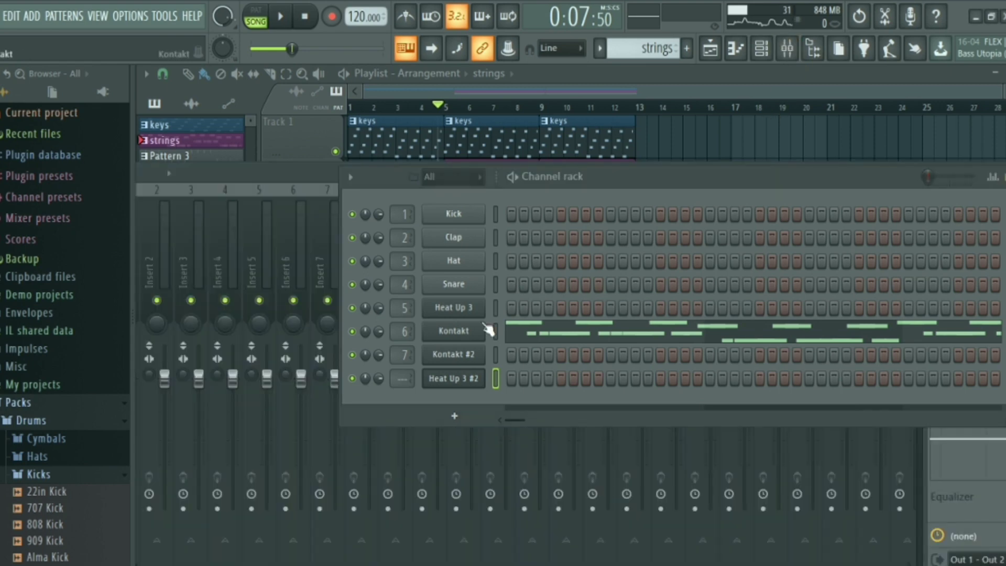
click(762, 49)
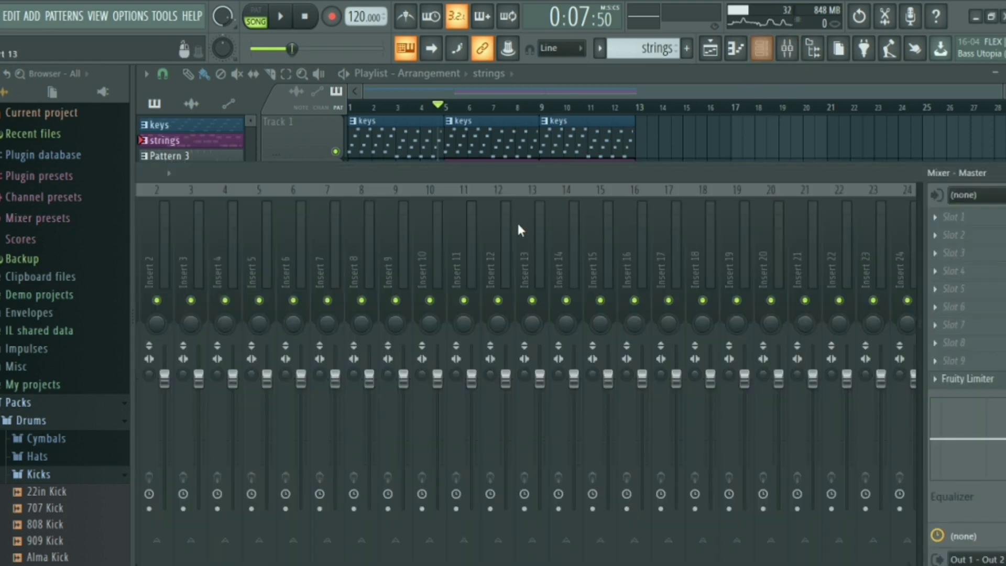
right_click(301, 381)
click(347, 435)
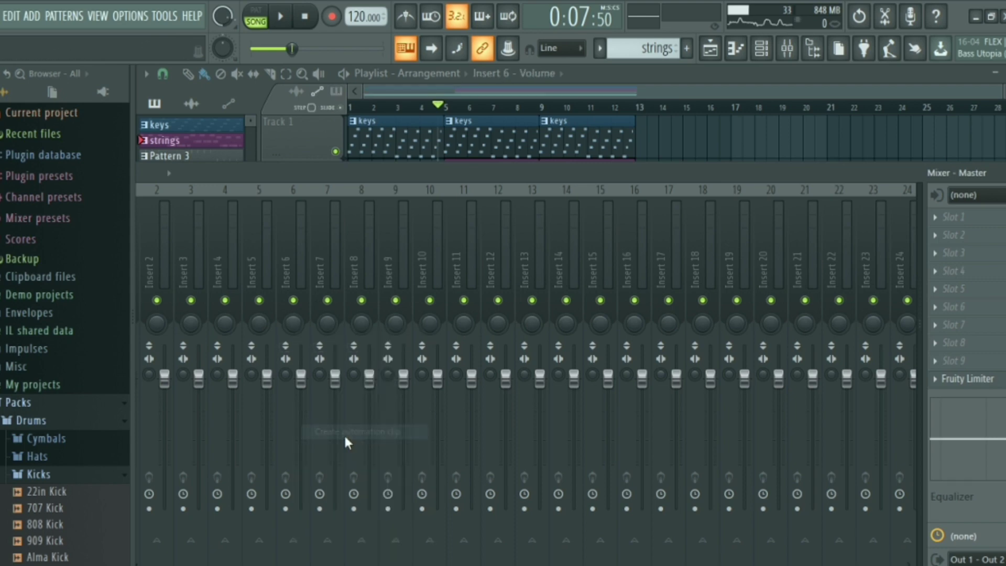
- Add a lowered control point at bar 5 in the Insert 6 volume automation on Track 4, and select Pattern 3
click(787, 48)
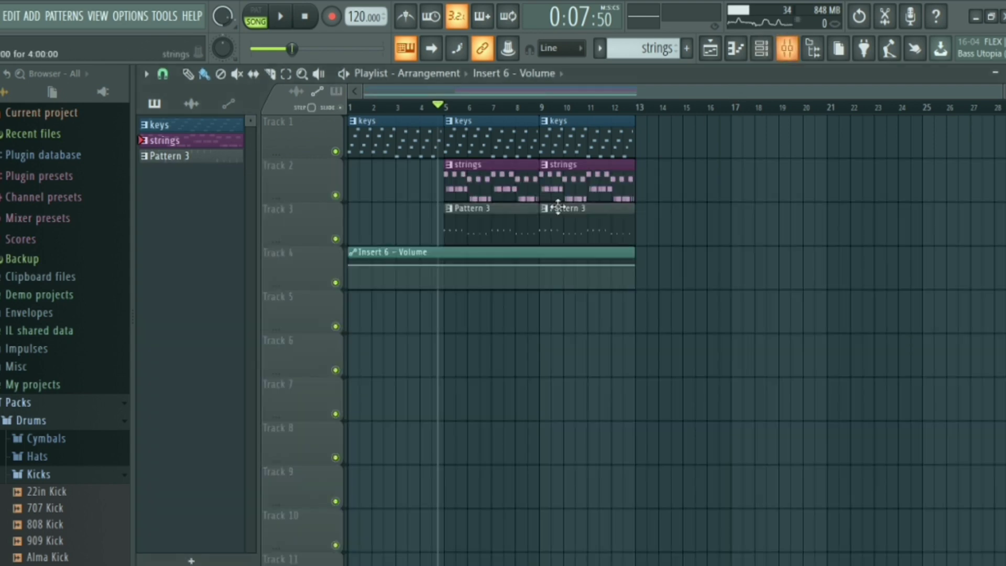
click(445, 276)
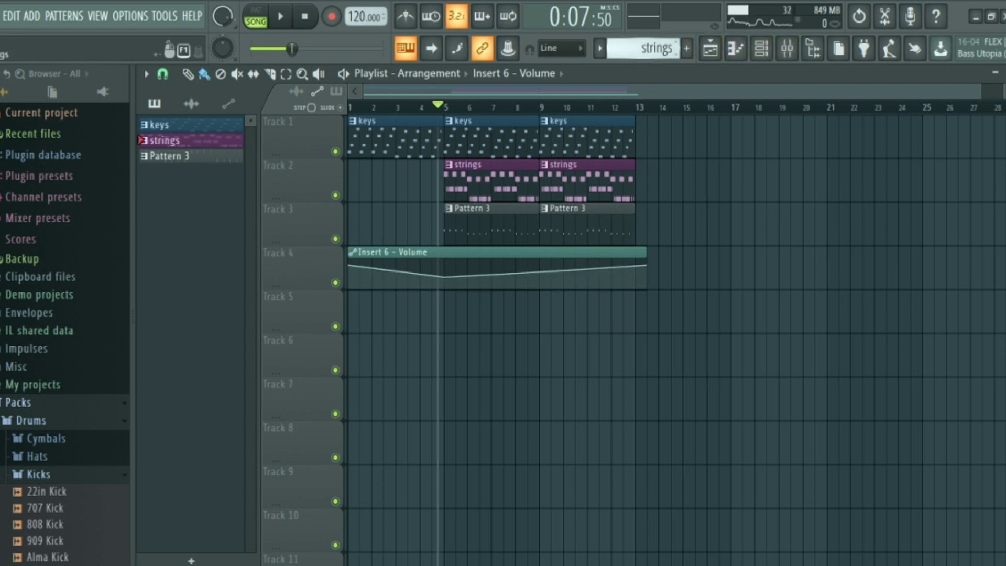
scroll(649, 44, down, 1)
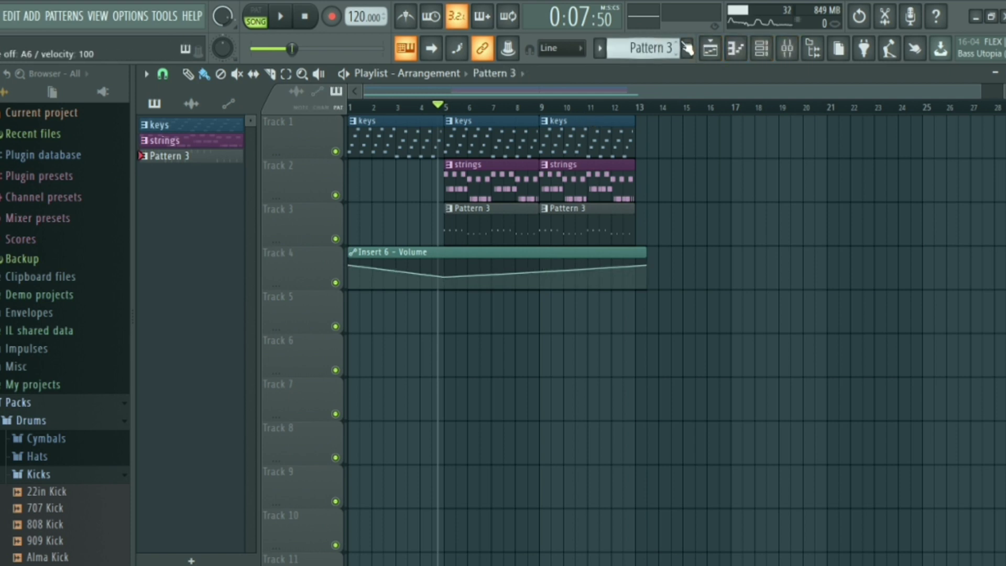
- Open the Heat Up 3 #2 piano roll and play the arrangement from just before bar 5 to rehearse the flute part
key(F6)
right_click(461, 375)
click(499, 372)
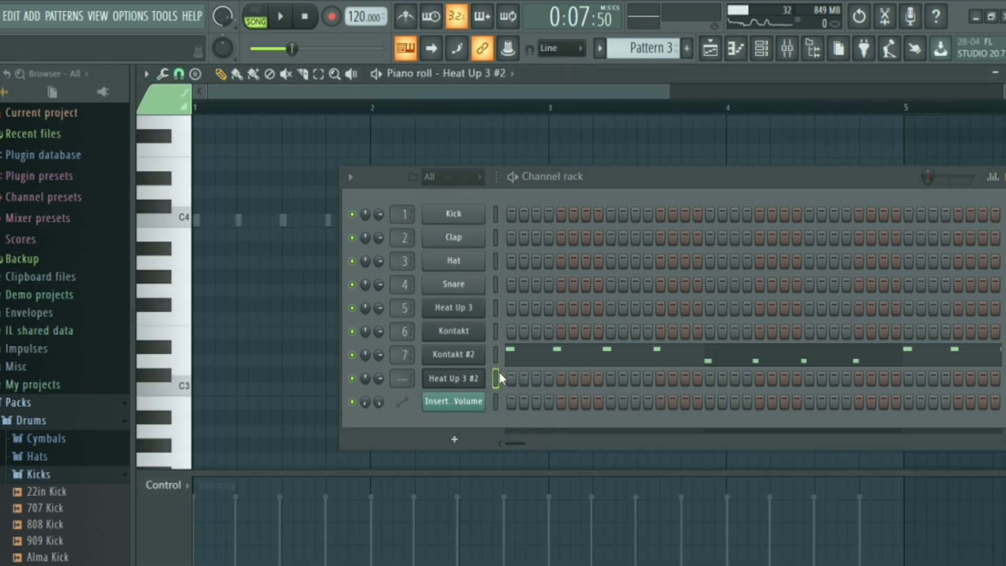
key(space)
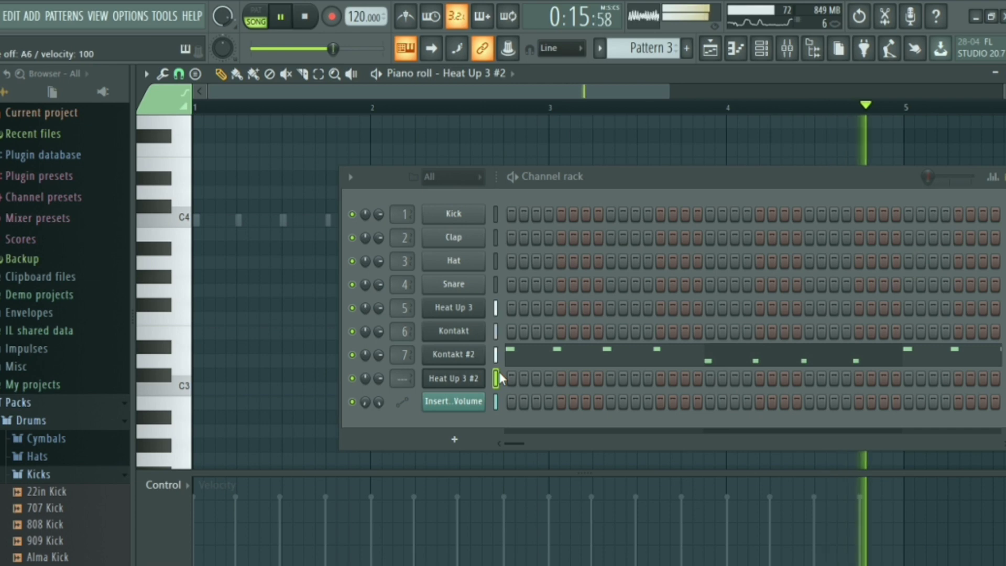
key(space)
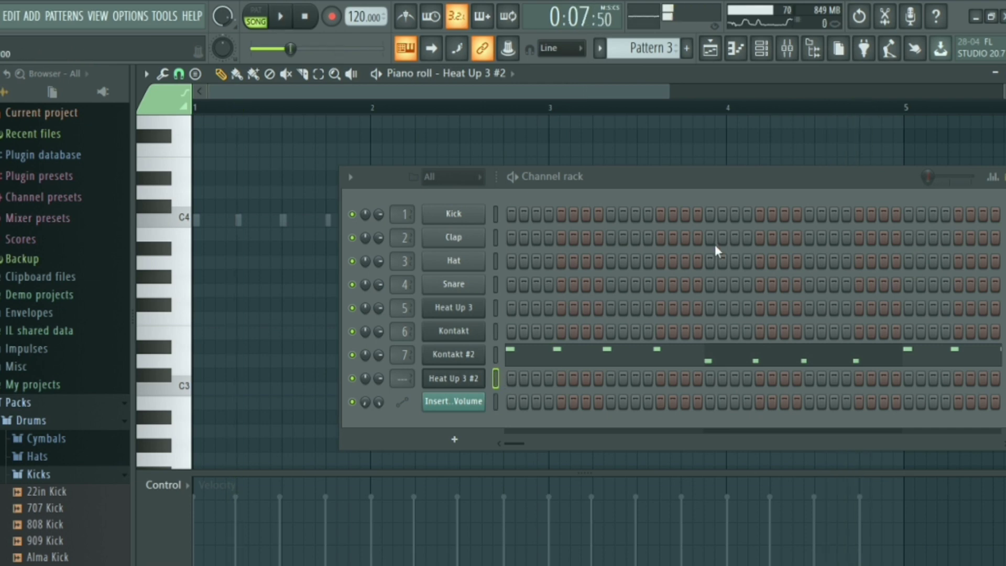
- Reposition and close the channel rack, and return to the playlist with Pattern 3 selected
drag(673, 176, 566, 173)
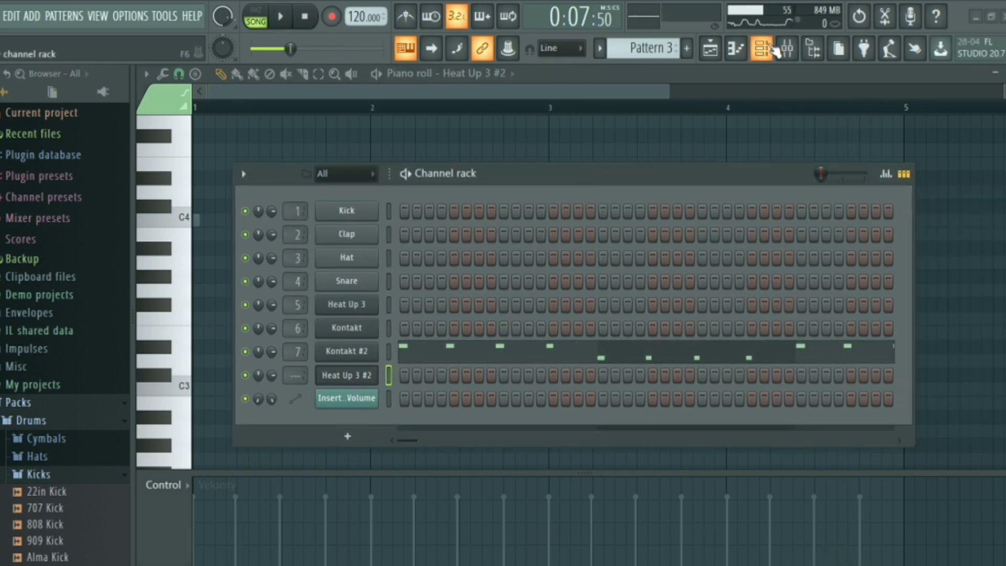
click(762, 48)
click(710, 48)
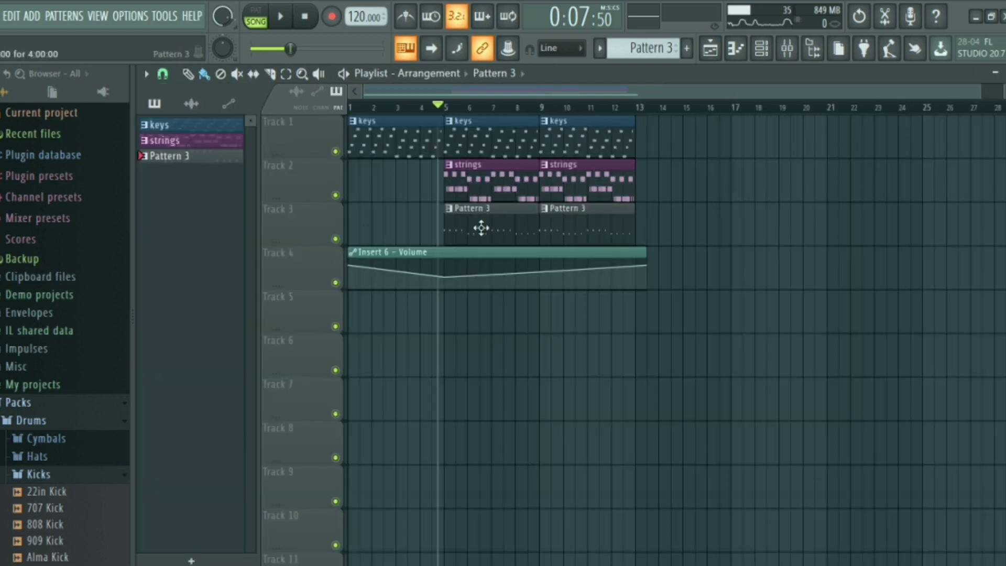
scroll(650, 48, down, 1)
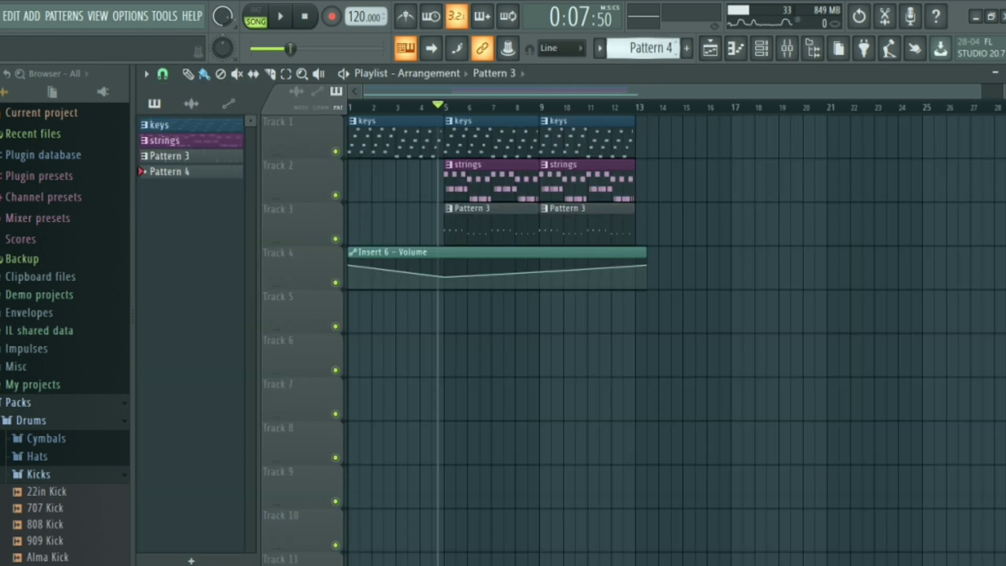
scroll(650, 47, up, 1)
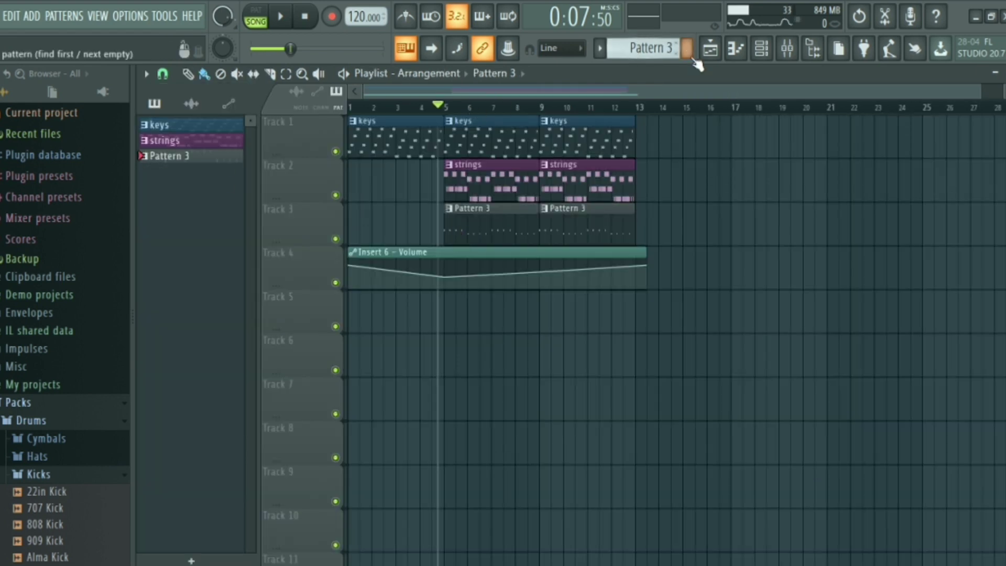
- Record the flute melody as notes and automation into a new Pattern 4 while the arrangement plays from just before bar 5
click(333, 17)
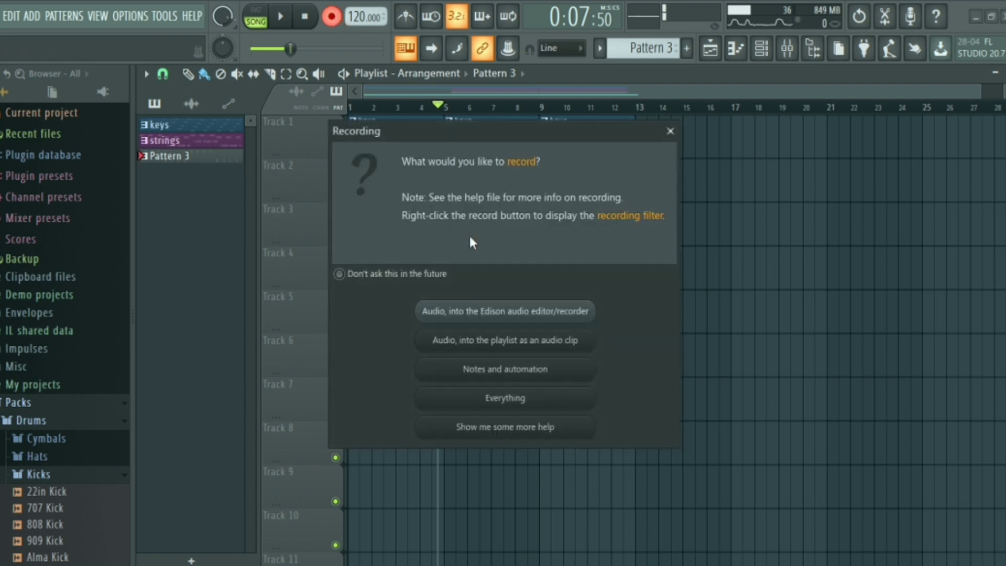
click(520, 379)
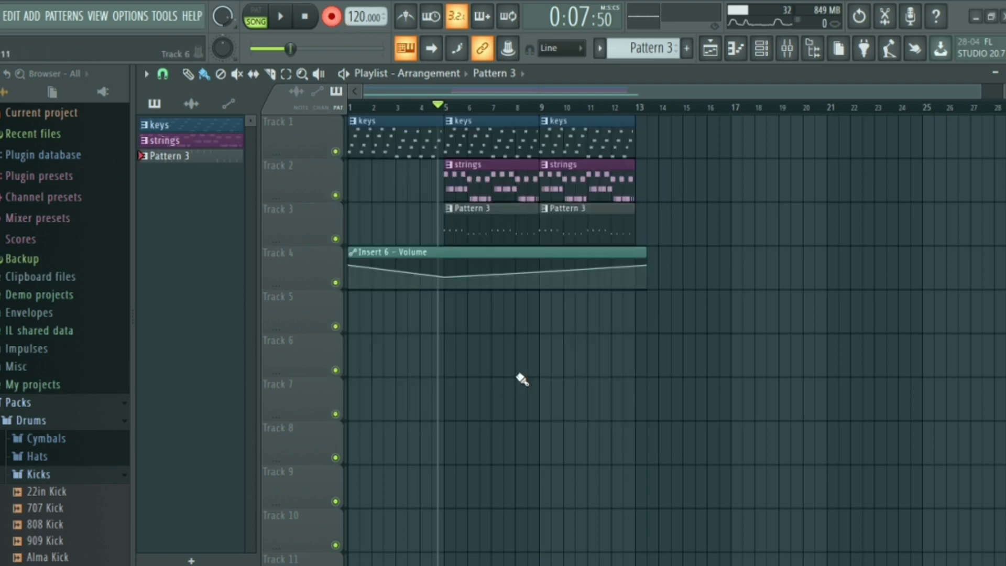
scroll(633, 52, down, 1)
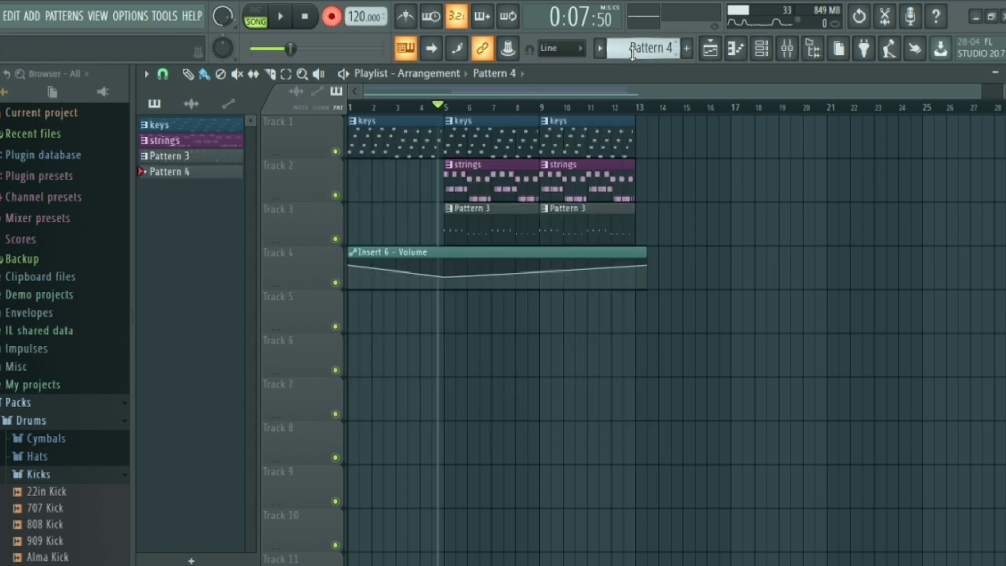
key(space)
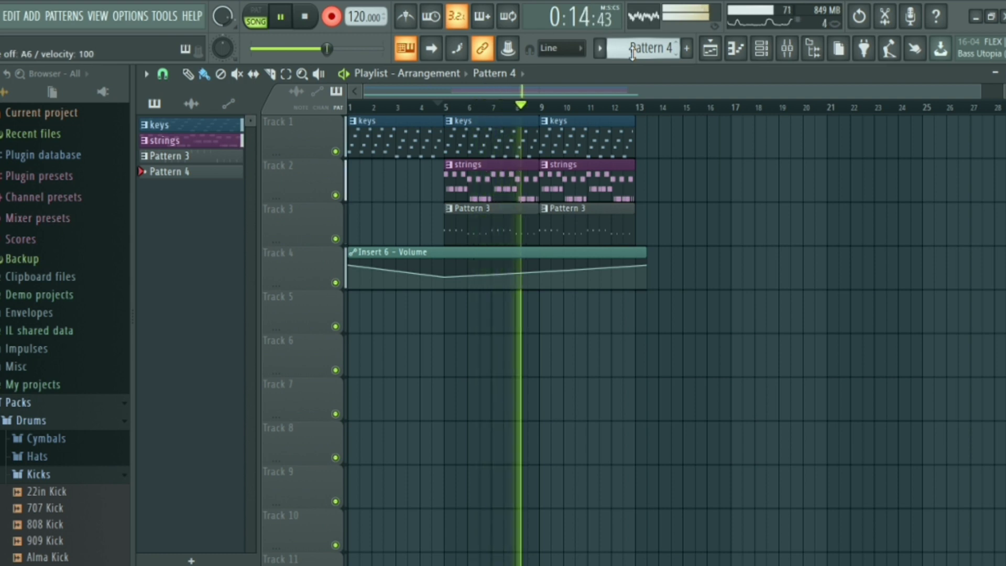
key(space)
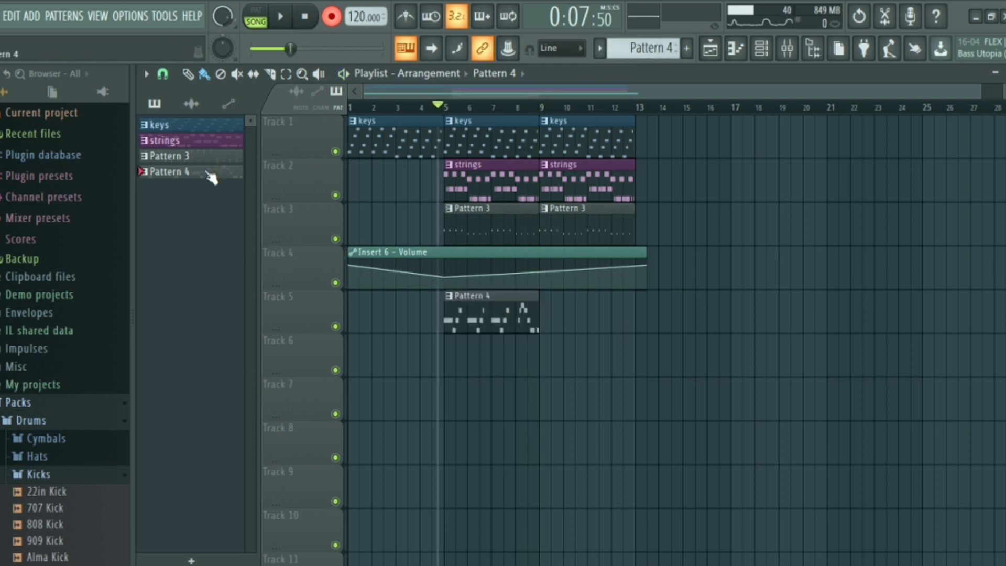
- Rename Pattern 4 as flute and give it a tan colour
key(F2)
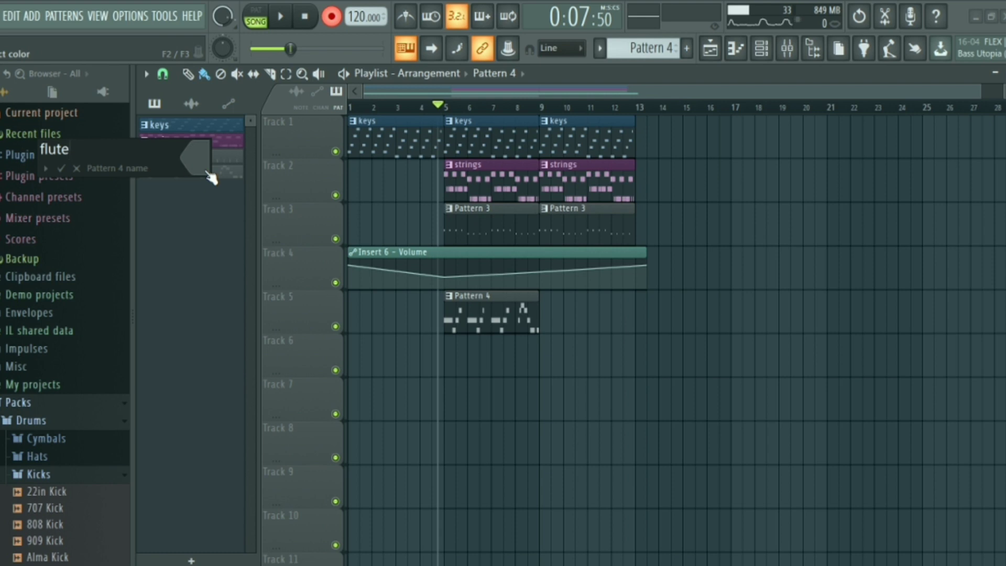
text(flute)
key(Return)
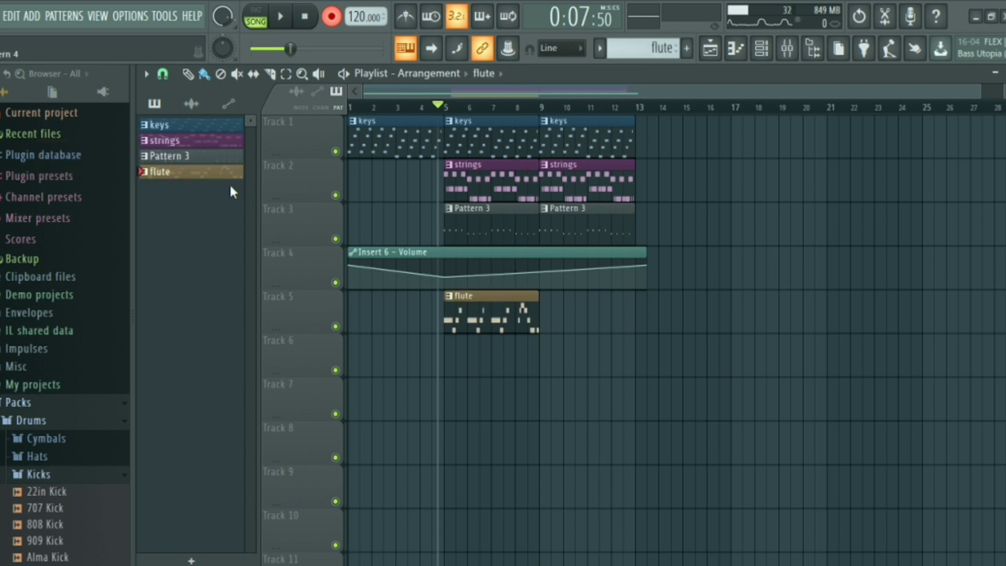
- Rename Pattern 3 as BASS and extend the arrangement to bar 21, with two flute clips on Track 5 starting at bar 13
click(178, 163)
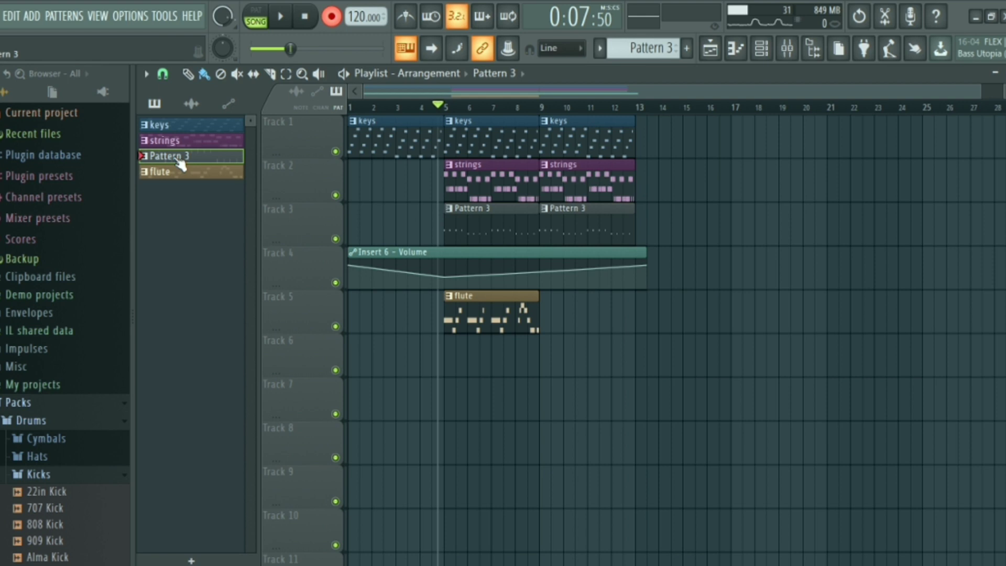
key(F2)
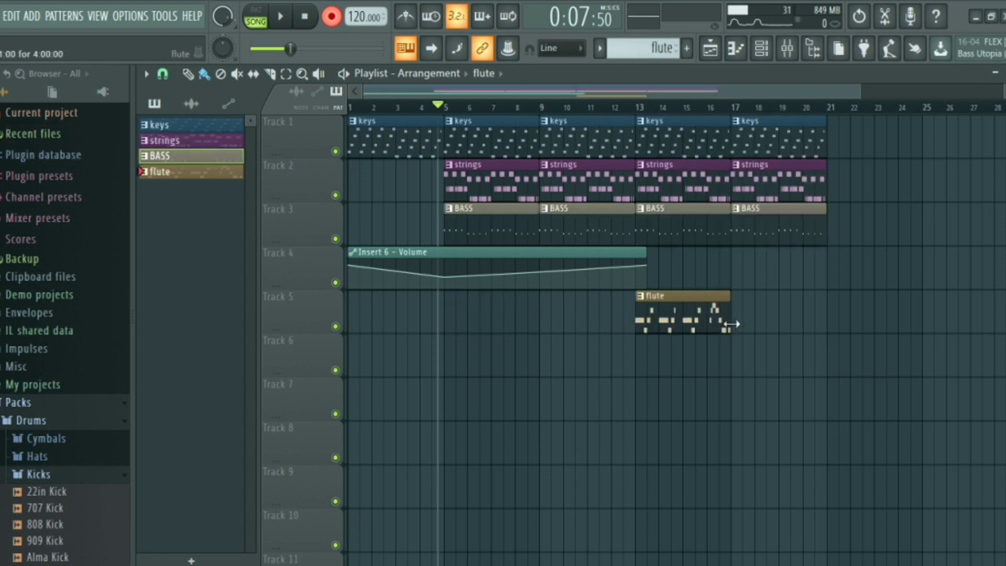
key(ctrl+b)
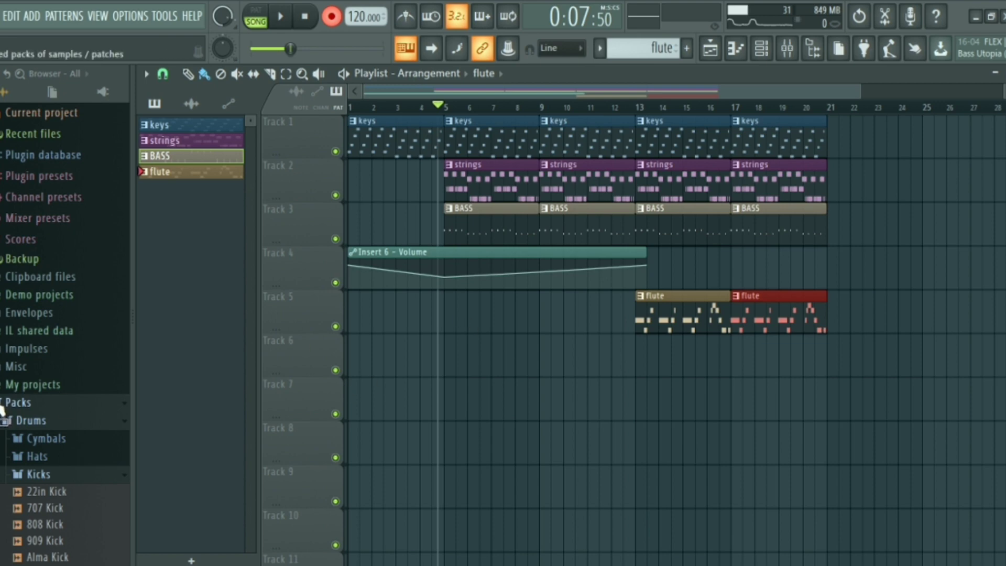
- Audition samples from the Kicks drum folder and replace the Kick channel's sample with FPC 1 Kick
scroll(97, 482, down, 4)
click(97, 481)
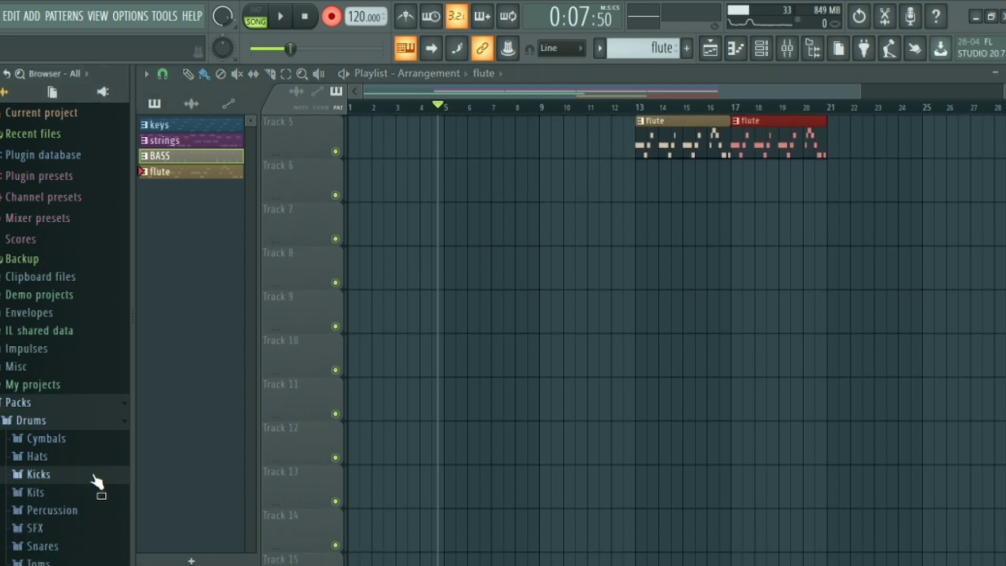
click(96, 478)
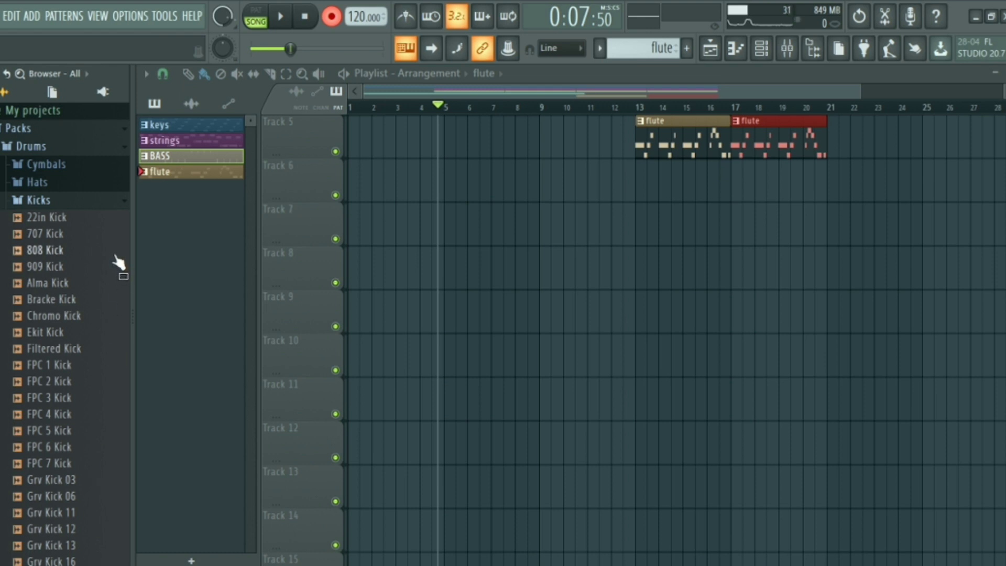
drag(36, 257, 769, 262)
drag(386, 152, 332, 24)
click(58, 283)
click(46, 267)
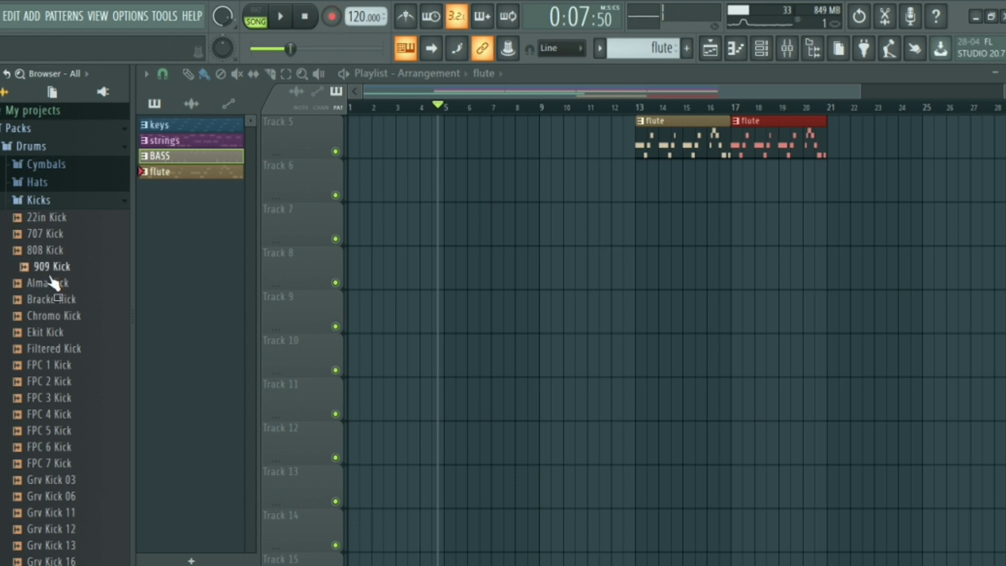
click(55, 349)
click(67, 365)
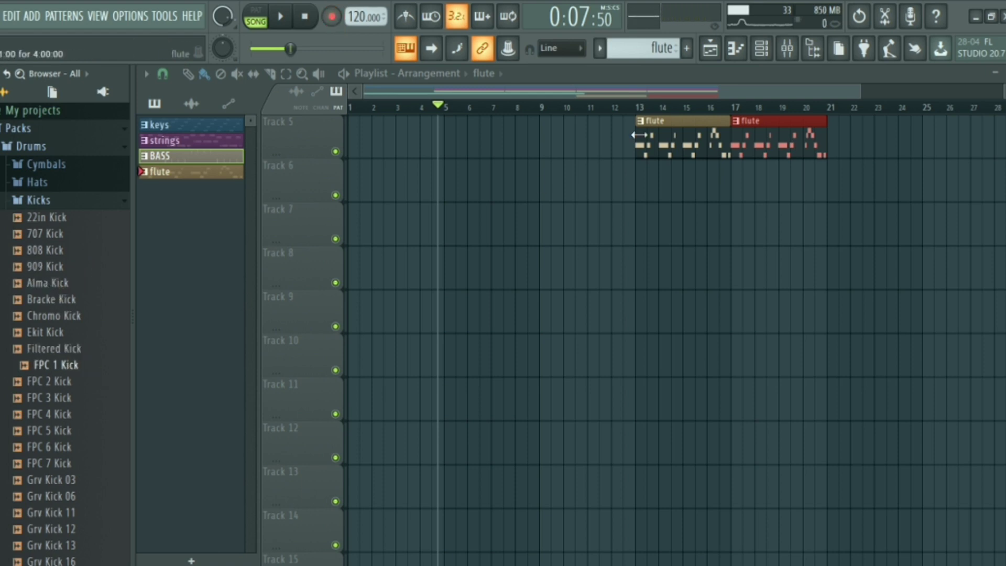
click(762, 48)
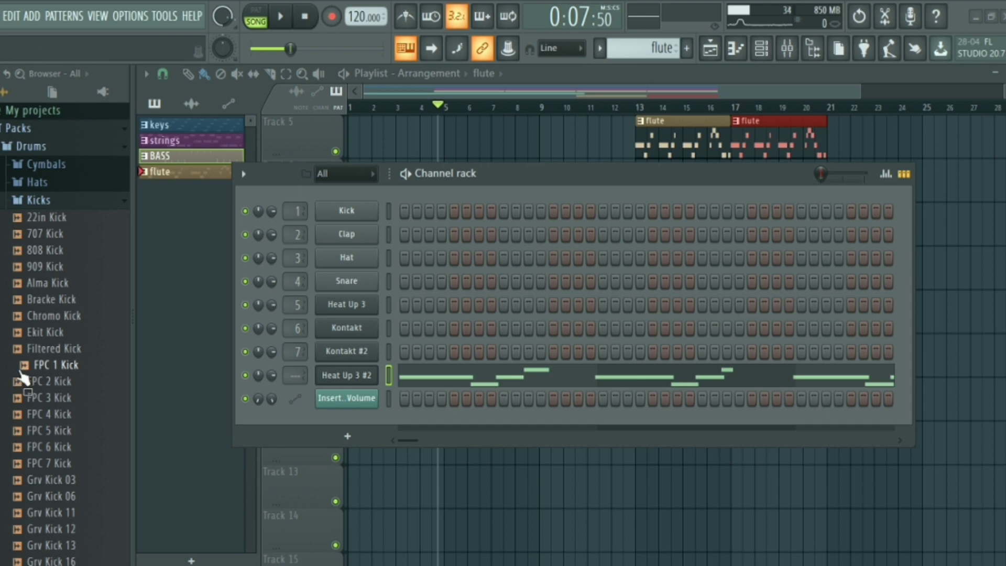
drag(31, 366, 340, 217)
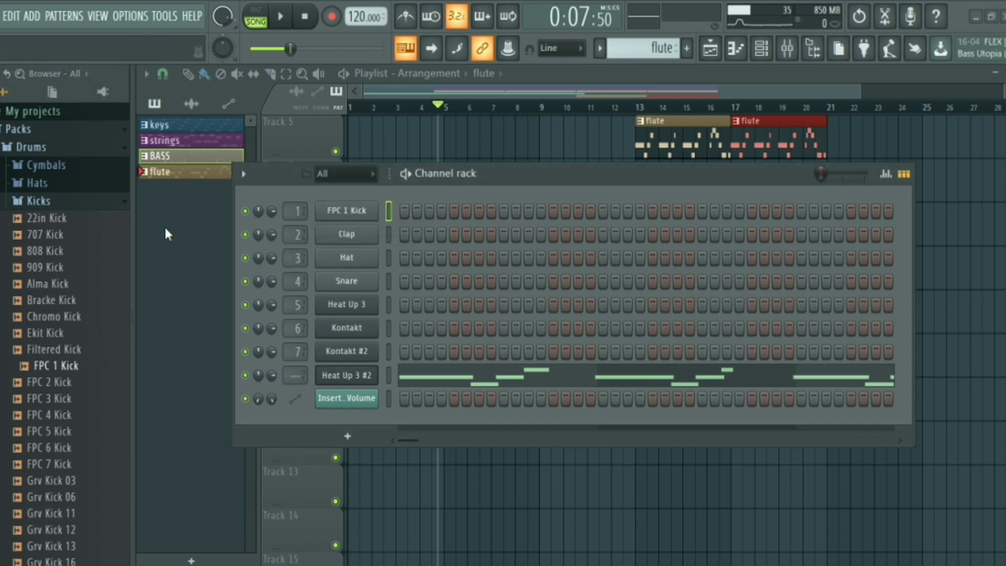
- Audition samples from the Snares folder and replace the Snare channel's sample with FPC Snare 1
click(93, 205)
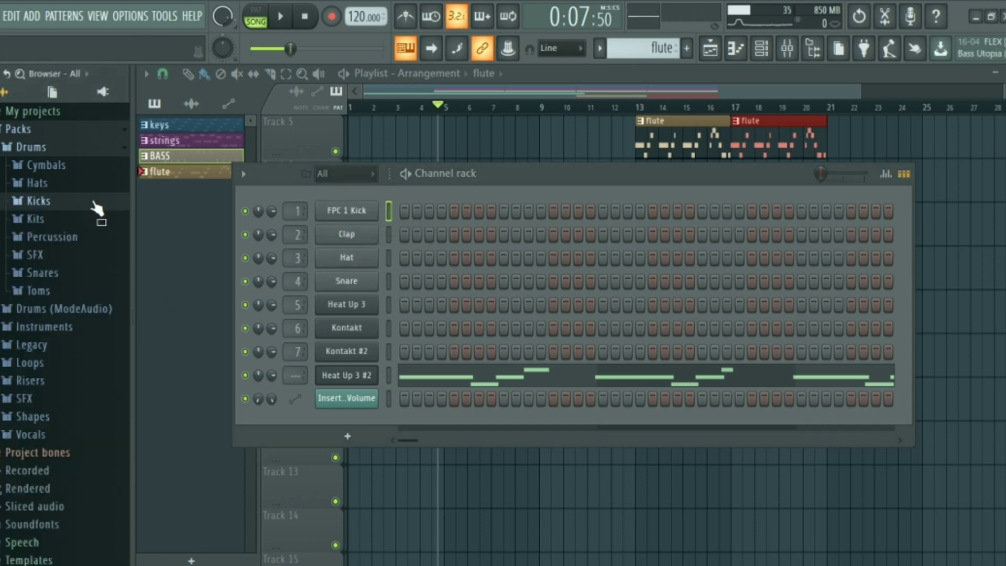
click(51, 269)
click(76, 470)
key(Down)
key(Down)
key(Down)
key(Down)
key(Down)
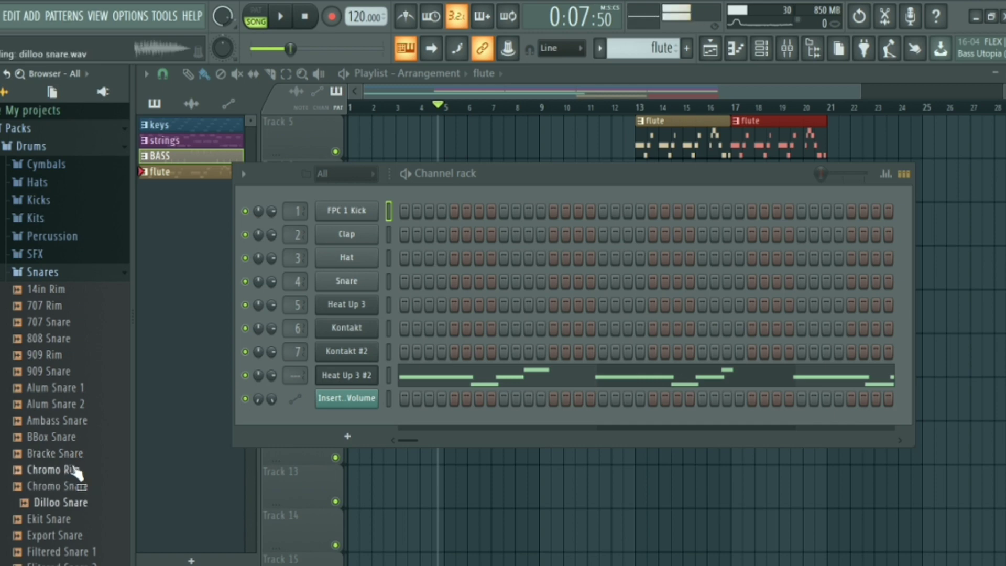
key(Down)
key(Down)
key(Down)
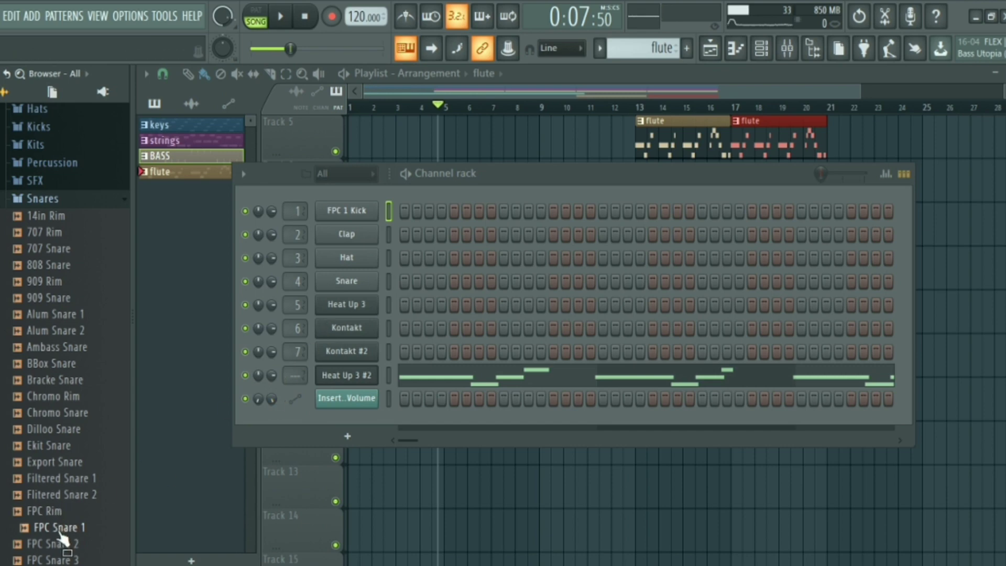
drag(65, 529, 347, 280)
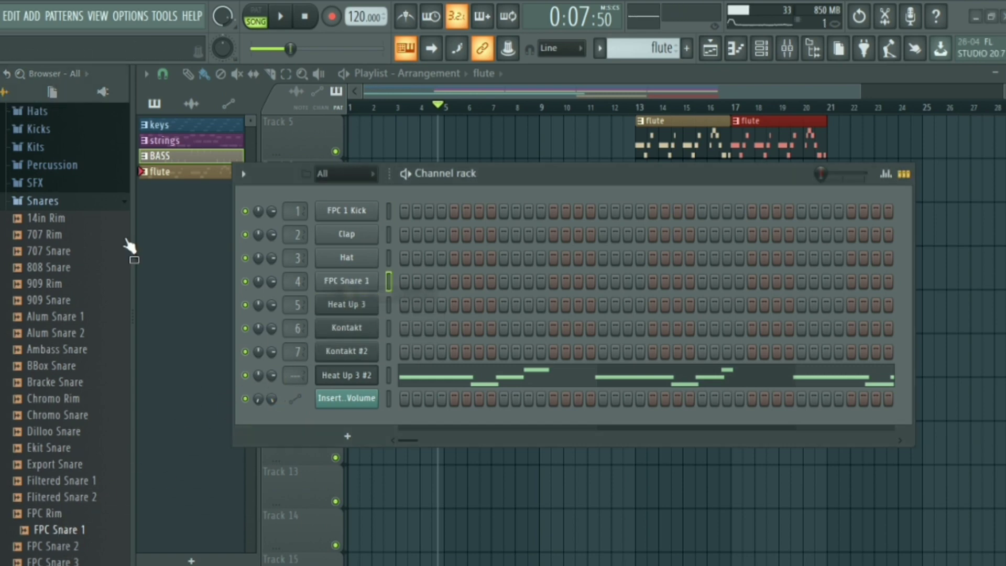
- Load Grv CH 07 from the Hats folder onto the Clap channel and Grv CH 10 onto the Hat channel, and select Pattern 5
click(120, 206)
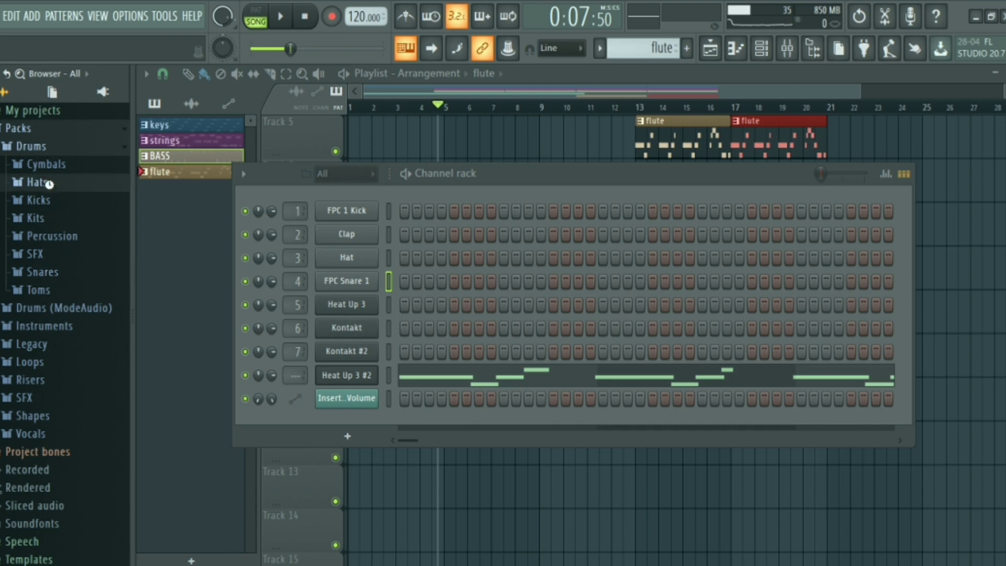
click(48, 183)
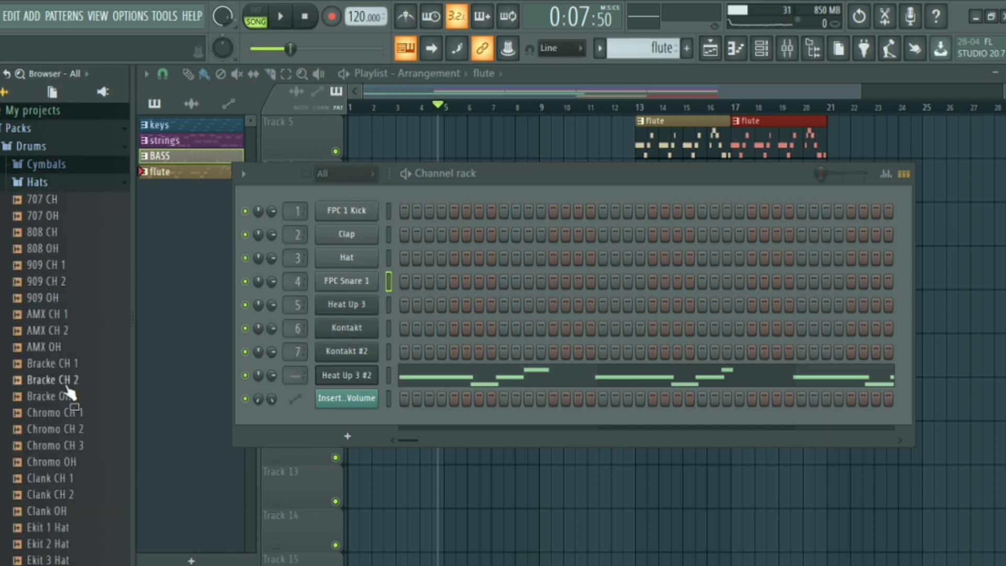
click(72, 513)
click(74, 525)
scroll(74, 522, down, 1)
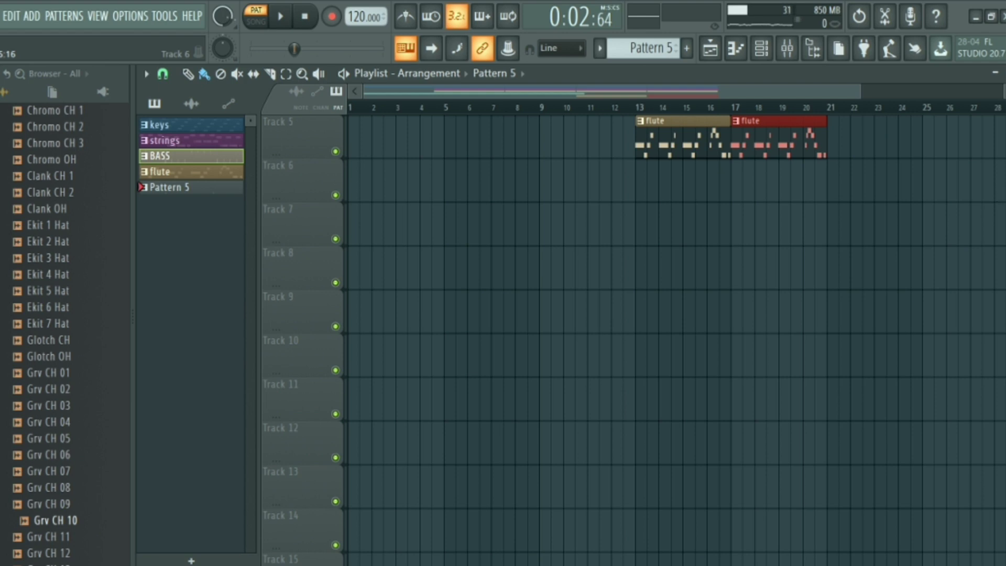
- Open the FPC 1 Kick piano roll in Pattern 5 and place a two-bar kick rhythm of six C5 notes
scroll(628, 335, up, 4)
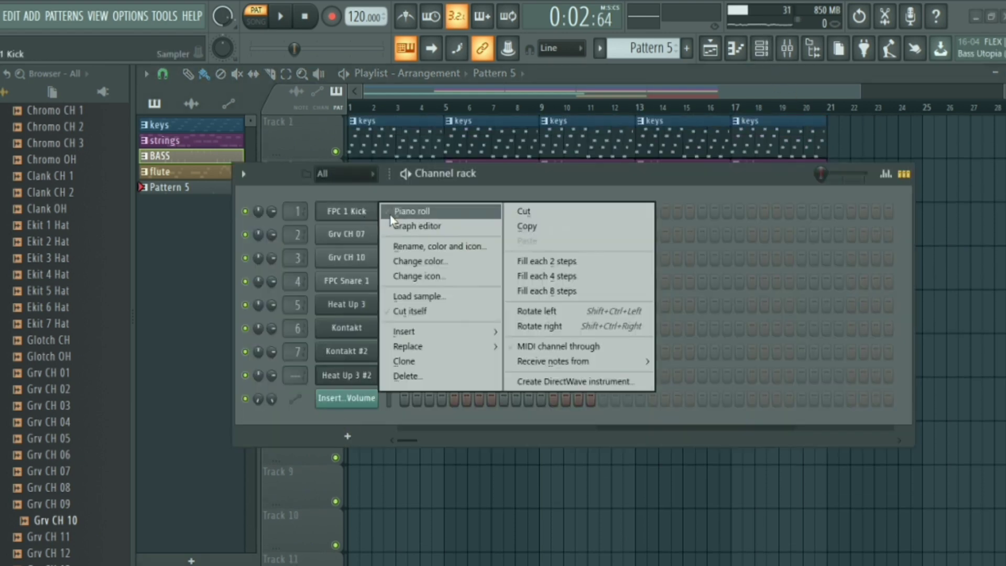
click(407, 209)
key(space)
key(space)
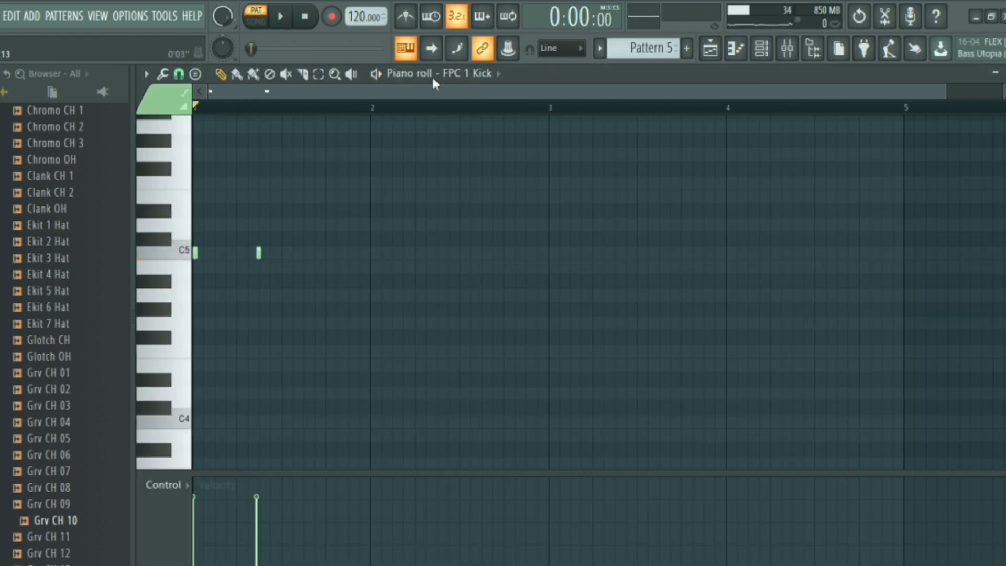
key(space)
click(324, 252)
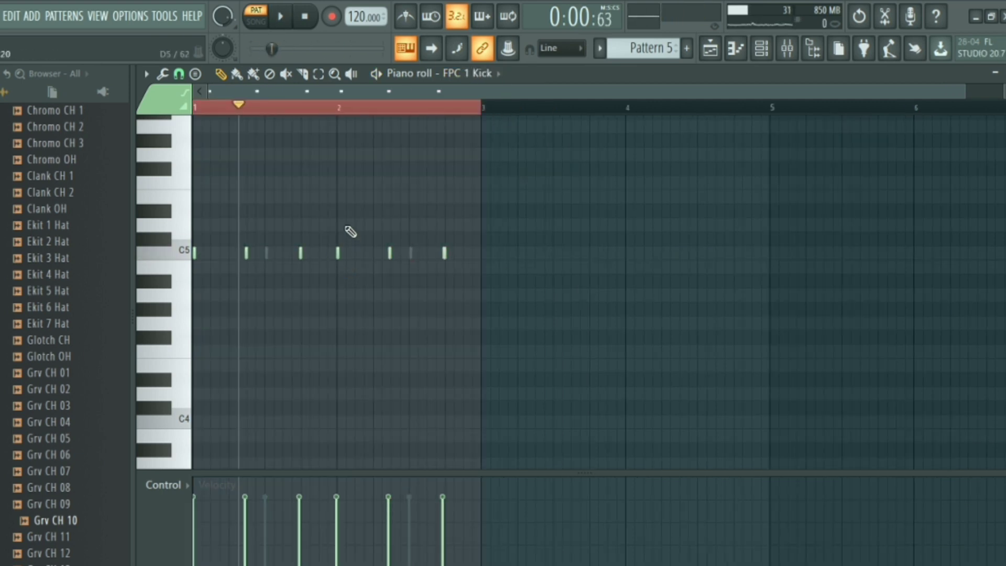
- Copy all the kick notes of bars 1 and 2 and paste them into bars 3 and 4
key(ctrl+a)
key(ctrl+c)
key(ctrl+v)
key(shift+Right)
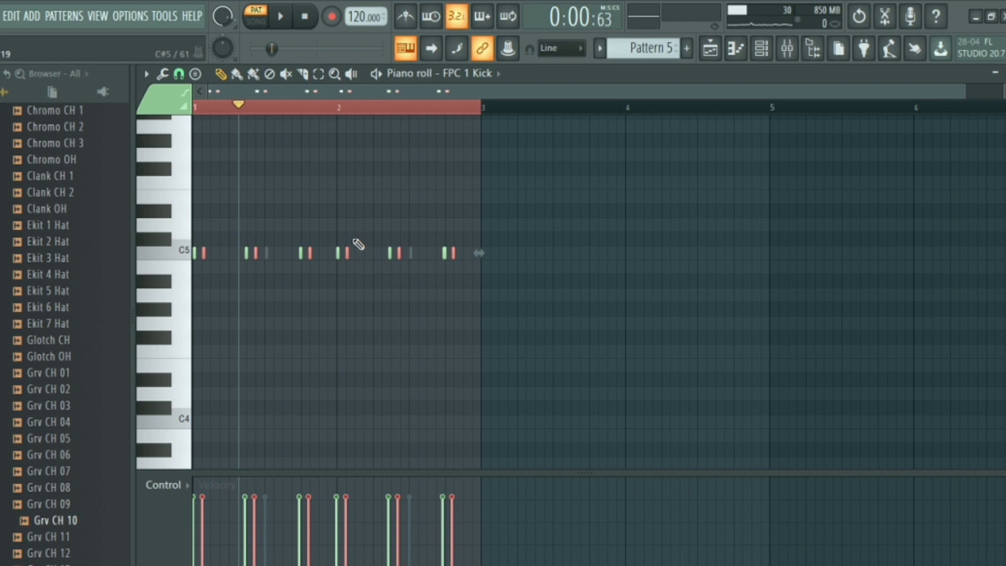
drag(346, 253, 628, 254)
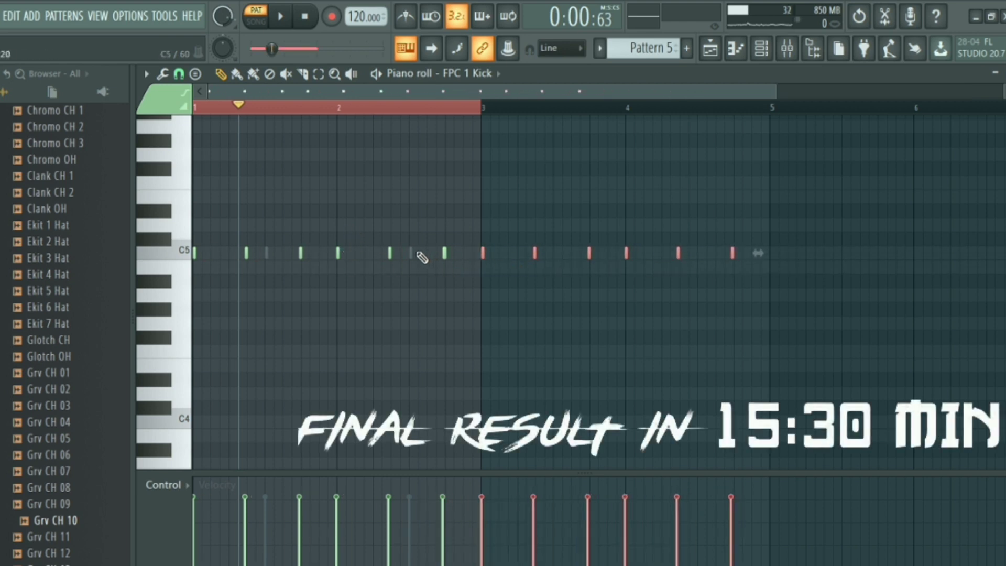
- Switch to the FPC Snare 1 piano roll, copy its two C5 hits into bars 3 and 4, and remove the surplus duplicate notes
double_click(412, 253)
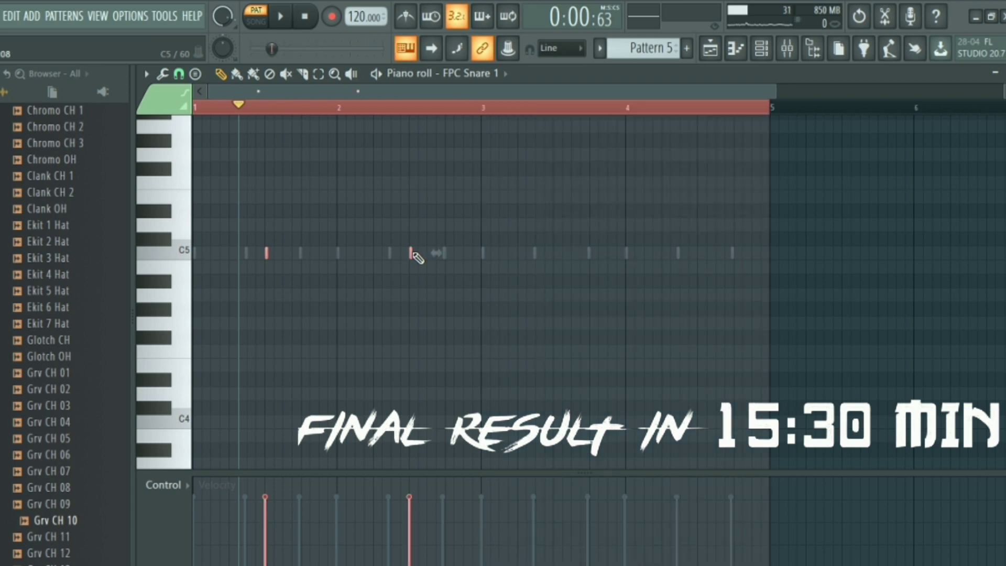
drag(412, 252, 412, 254)
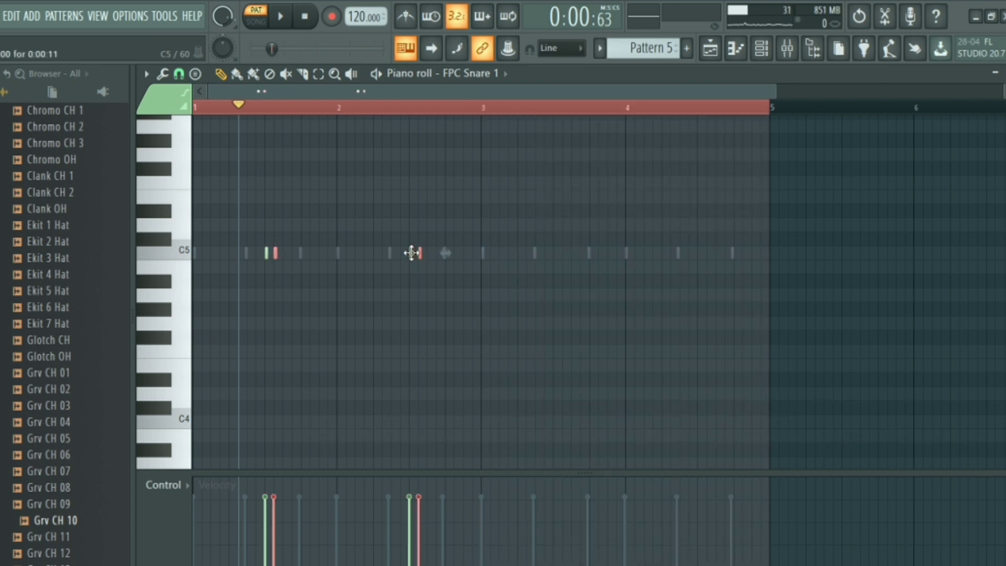
click(419, 254)
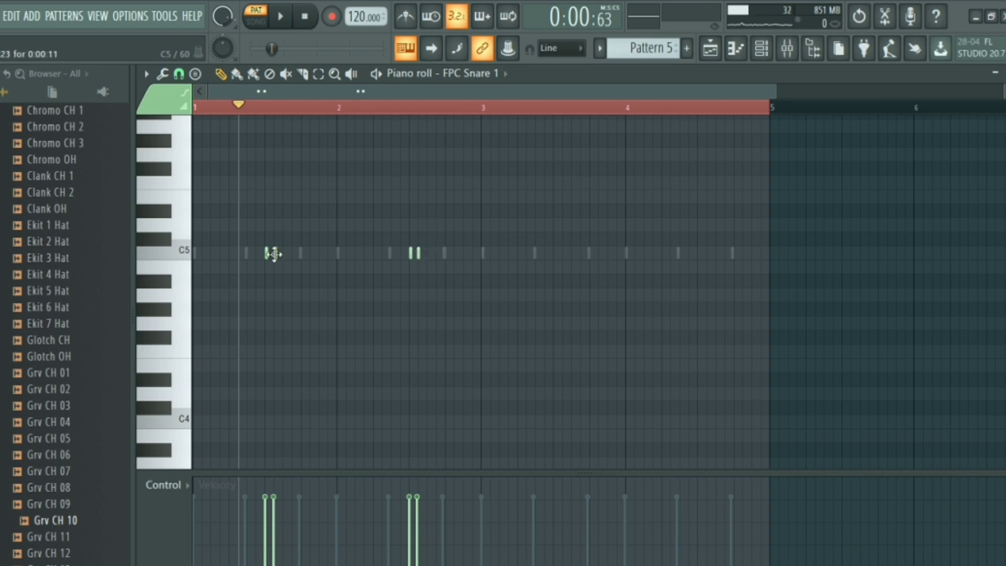
drag(271, 252, 700, 244)
right_click(708, 252)
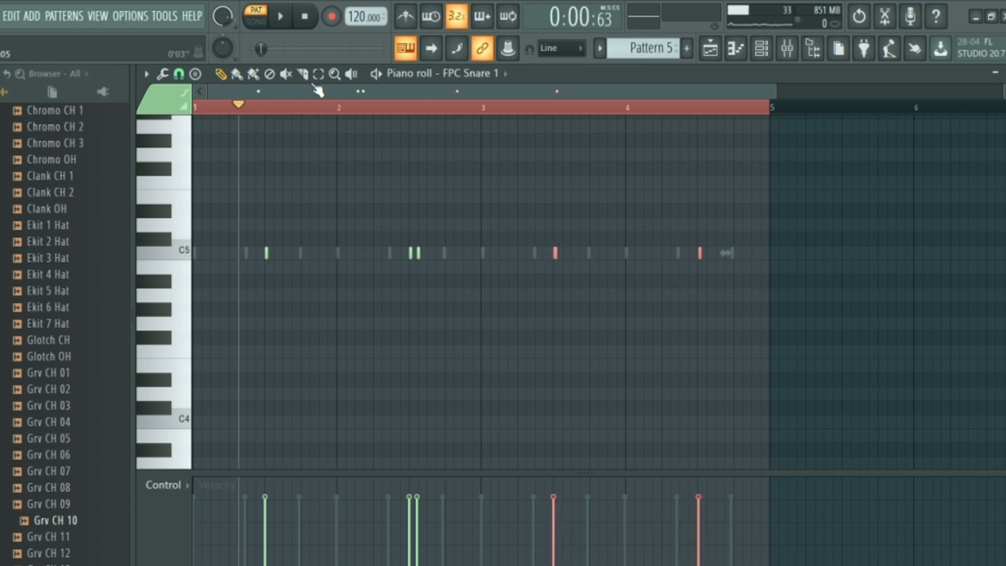
- Show the FPC 1 Kick notes and play the kick and snare pattern in pattern mode
click(264, 21)
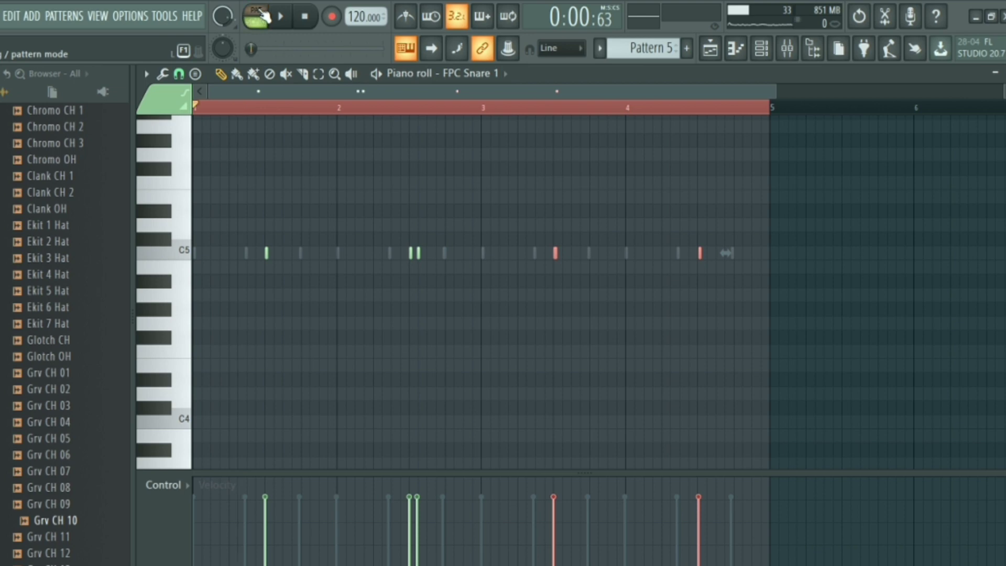
click(263, 19)
scroll(516, 110, down, 3)
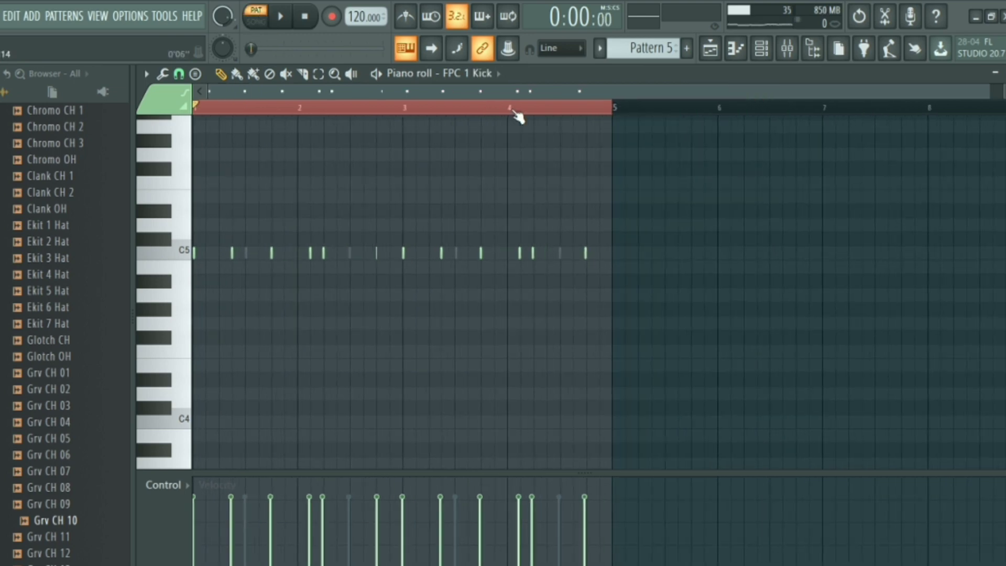
key(space)
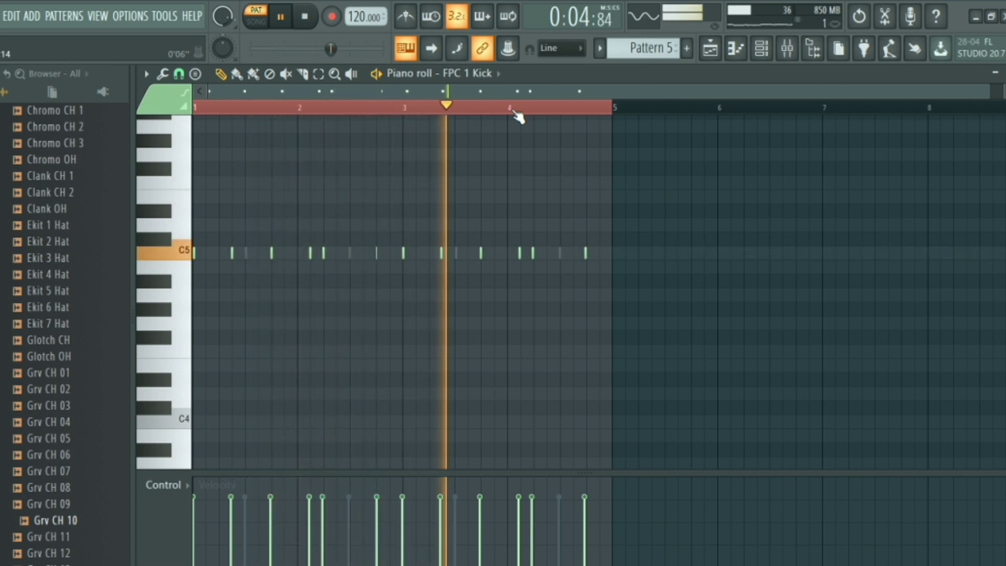
key(space)
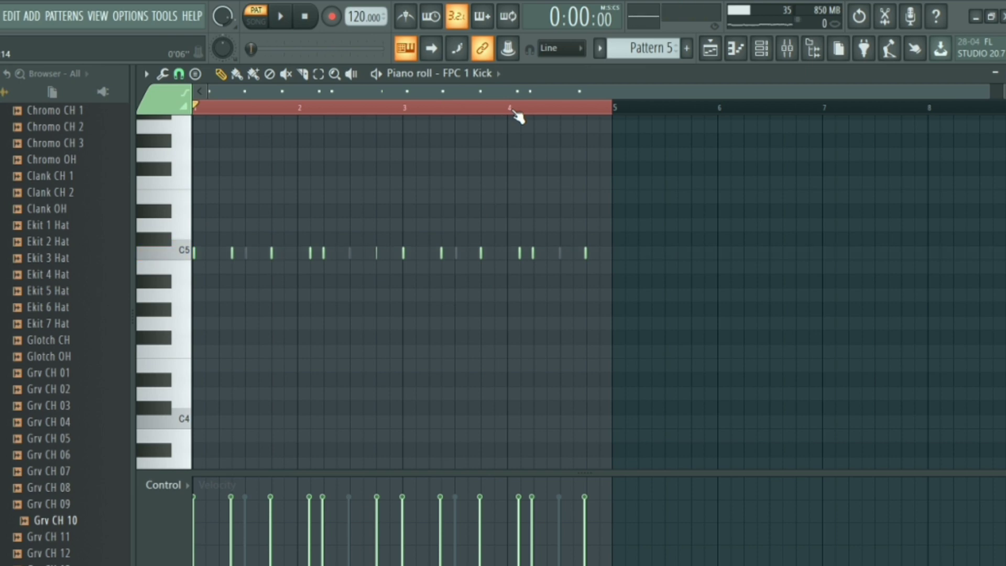
- Fill Grv CH 07 every 4 steps and Grv CH 10 every 2 steps, with extra Grv CH 10 hits on steps 2 and 16
click(761, 48)
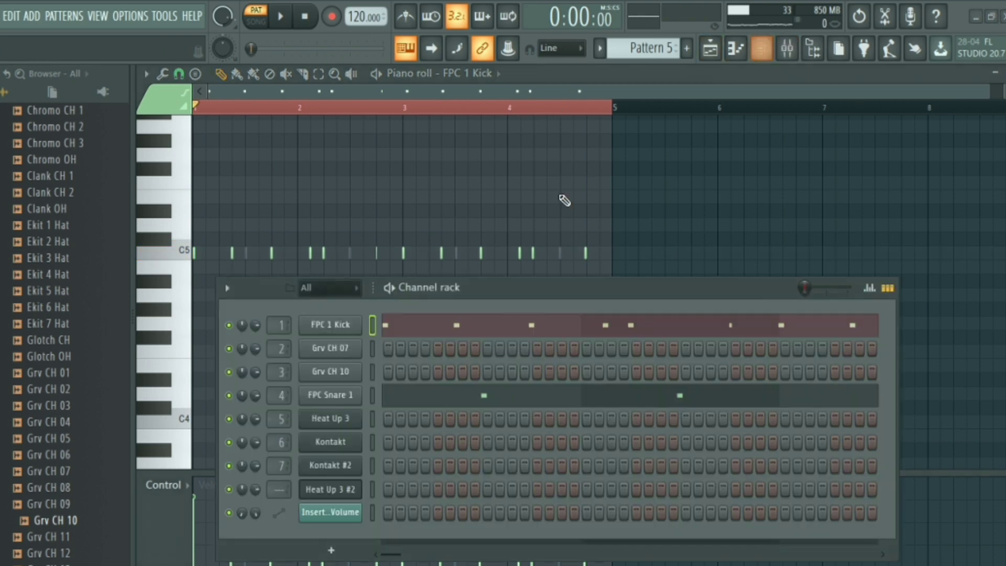
right_click(347, 361)
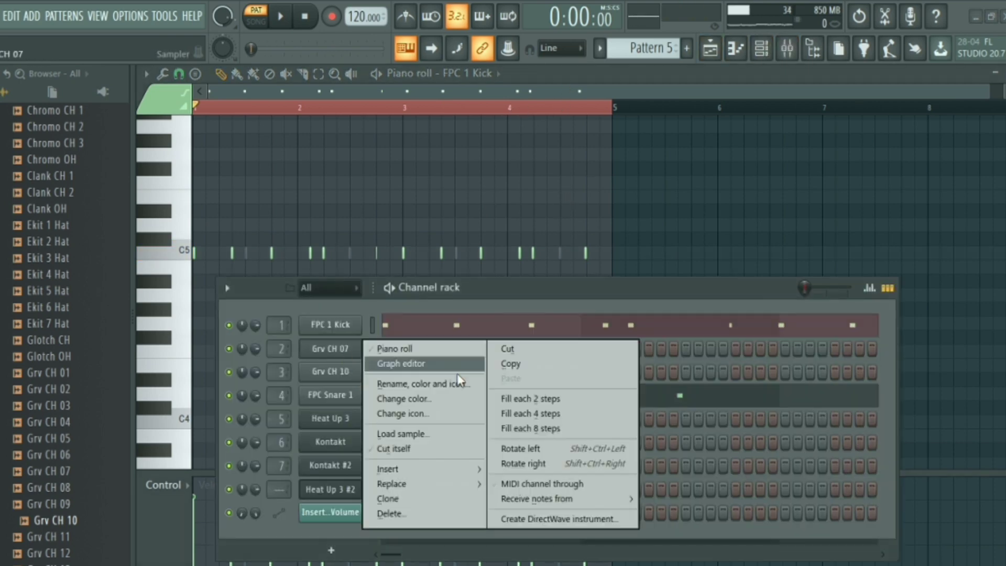
click(568, 410)
right_click(335, 373)
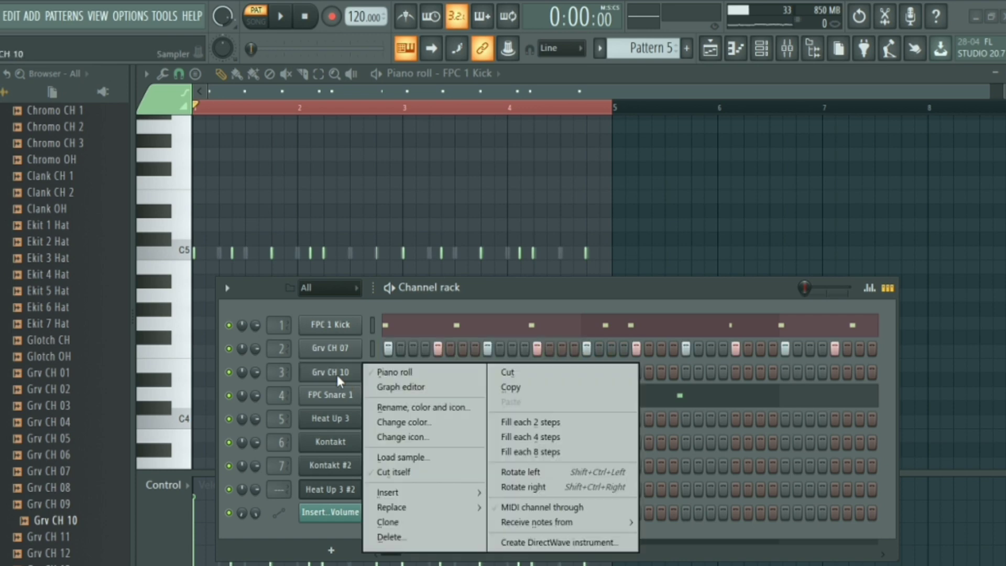
click(522, 422)
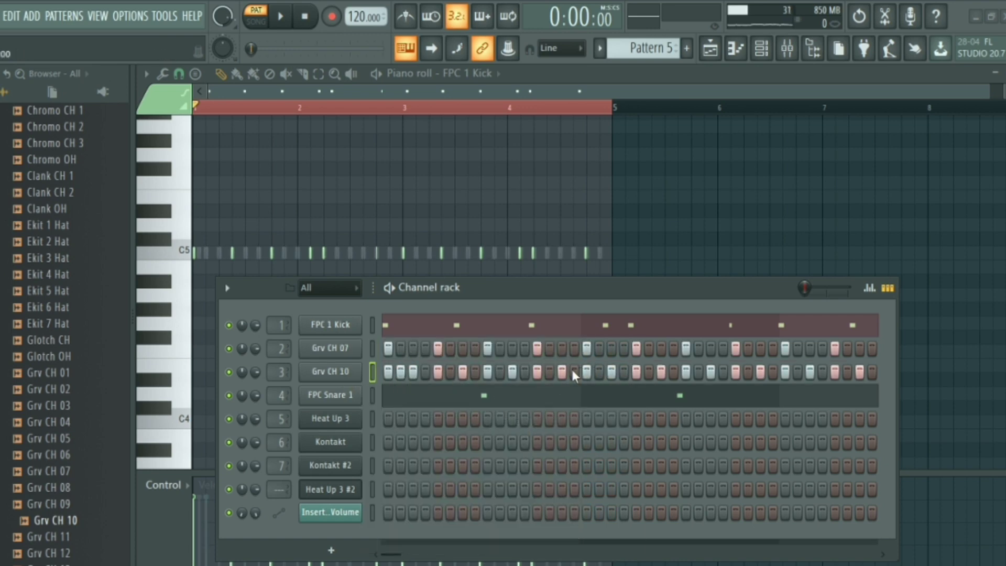
key(space)
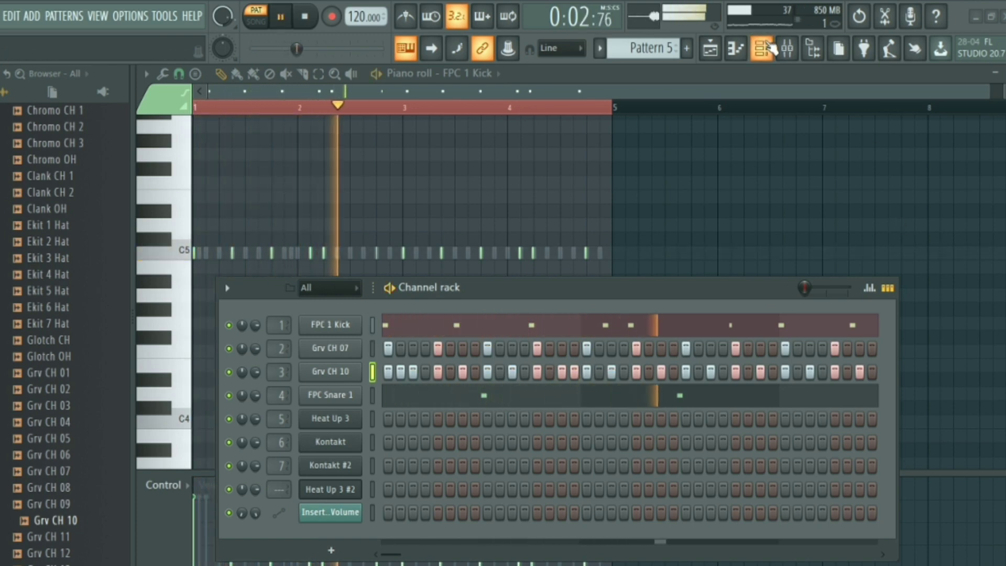
key(space)
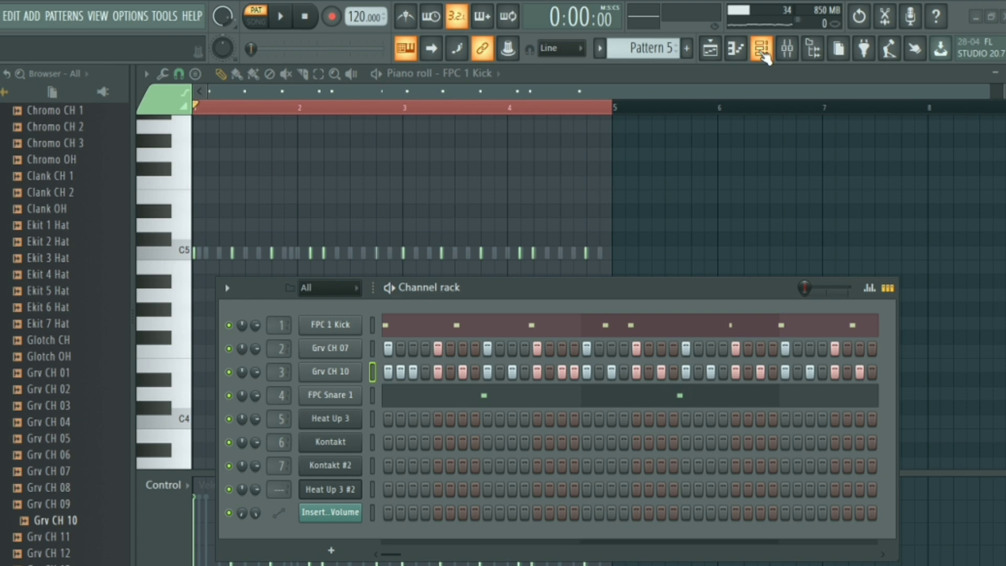
- Close the channel rack, show the Playlist and rename Pattern 5 as DRUMS
click(763, 52)
key(F5)
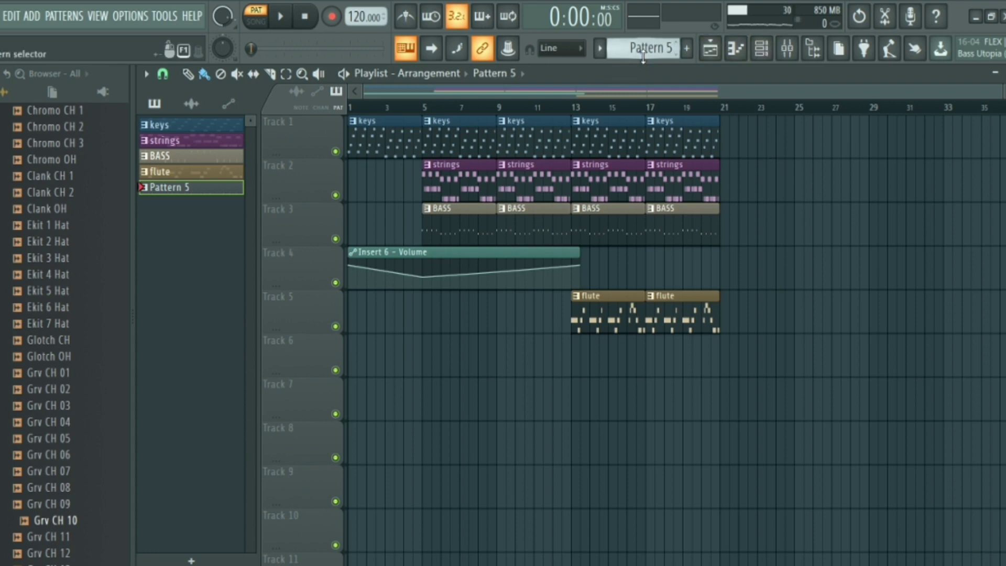
key(F2)
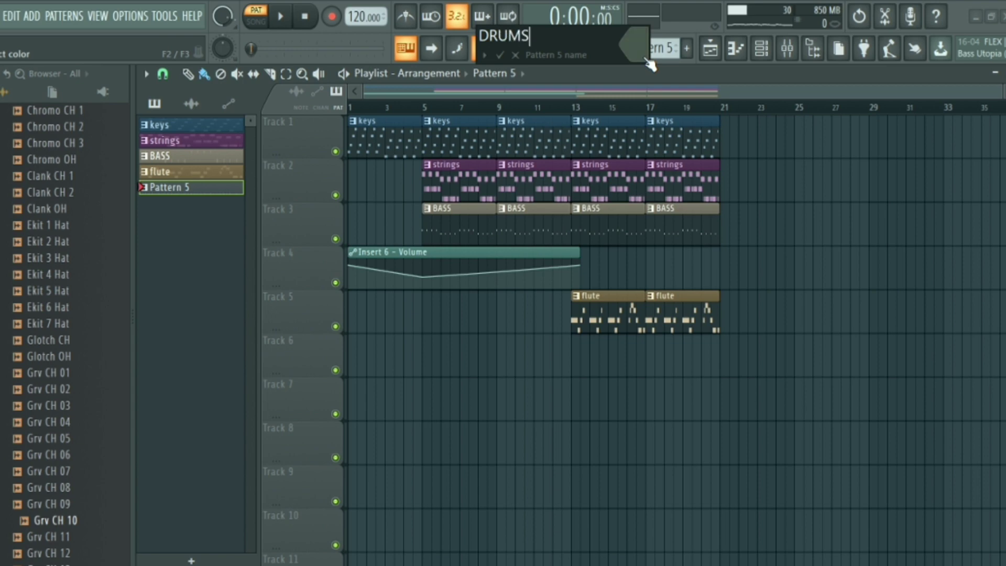
key(Return)
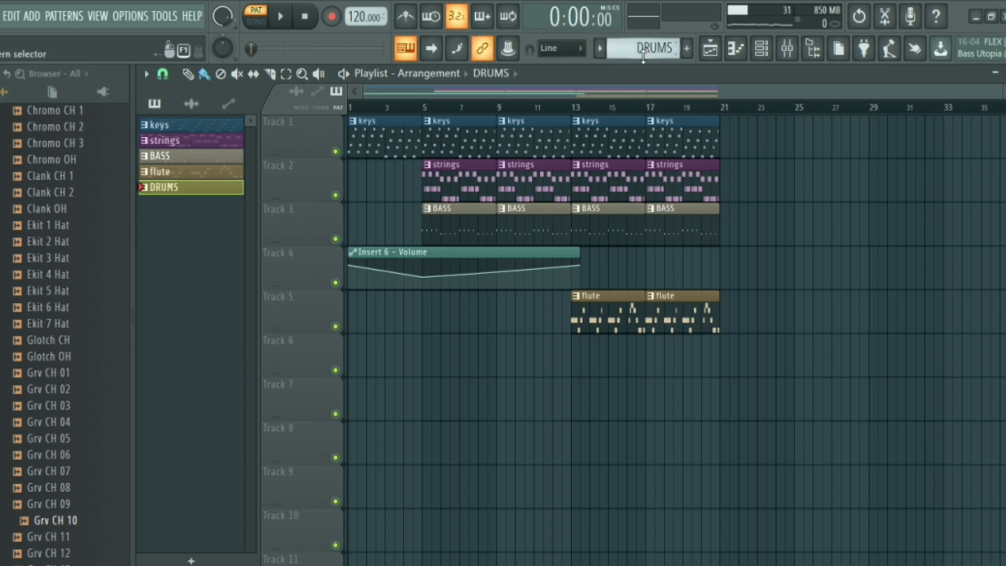
- Select the empty Pattern 6 and add an Ample Guitar M II Lite channel to the rack
click(686, 48)
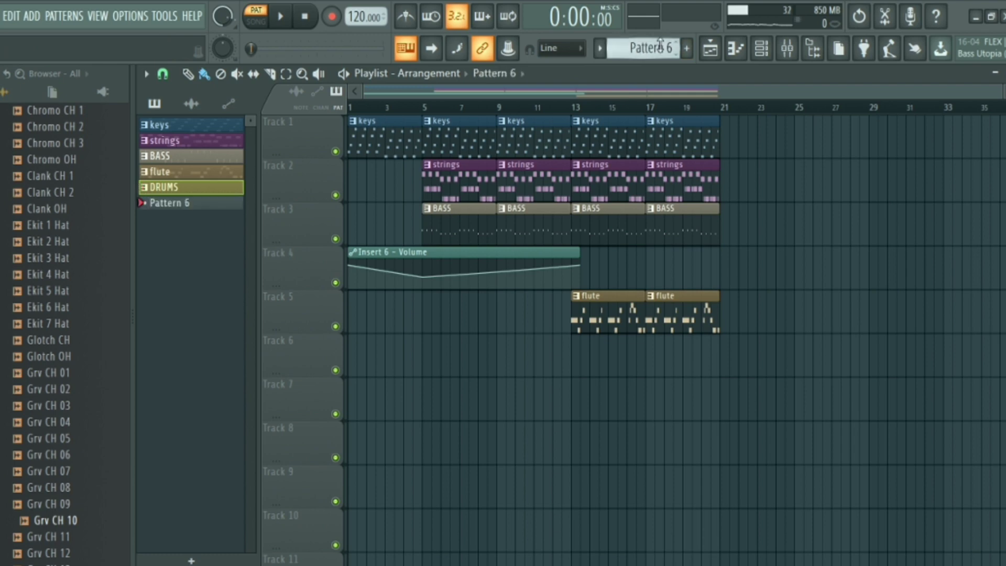
click(737, 48)
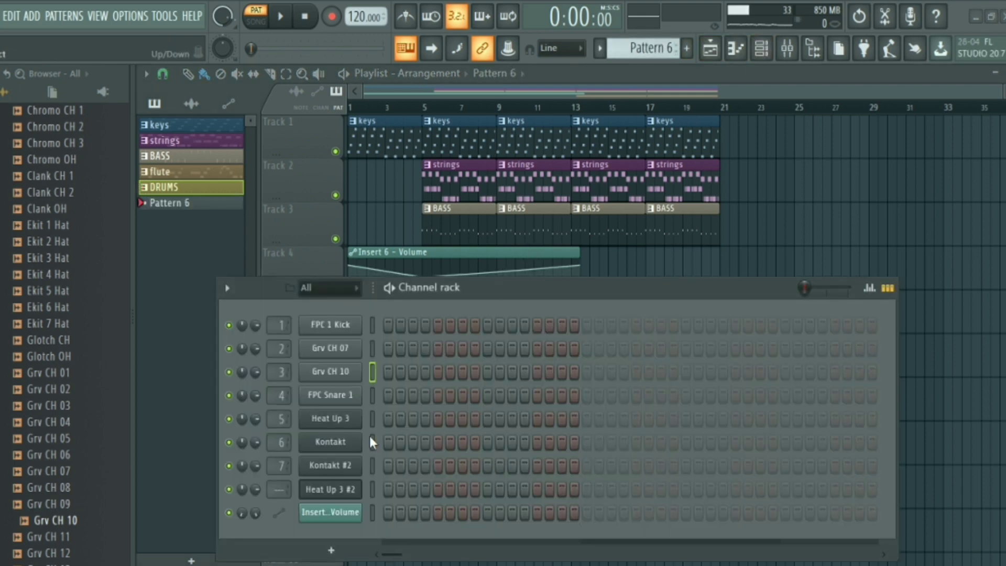
click(331, 550)
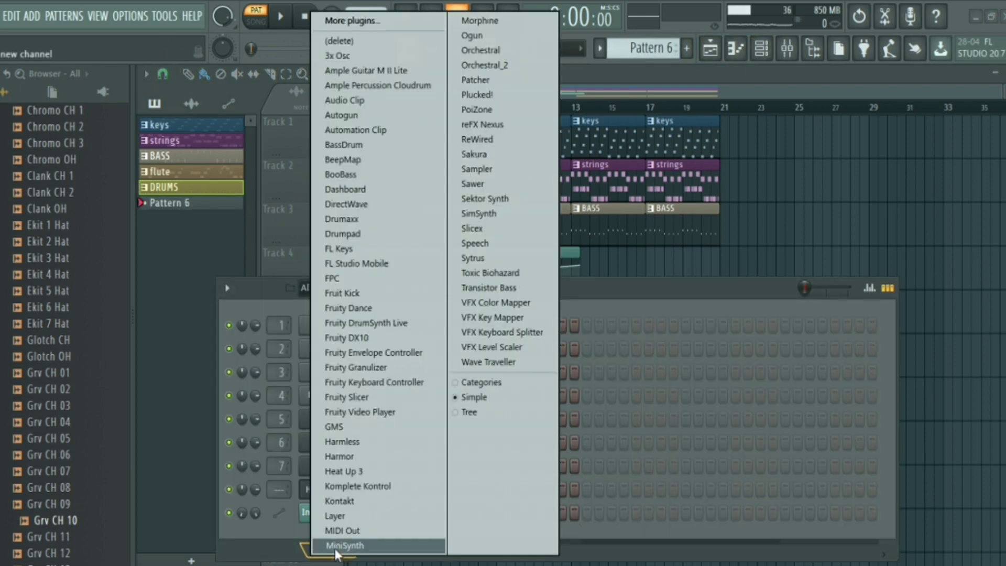
click(419, 72)
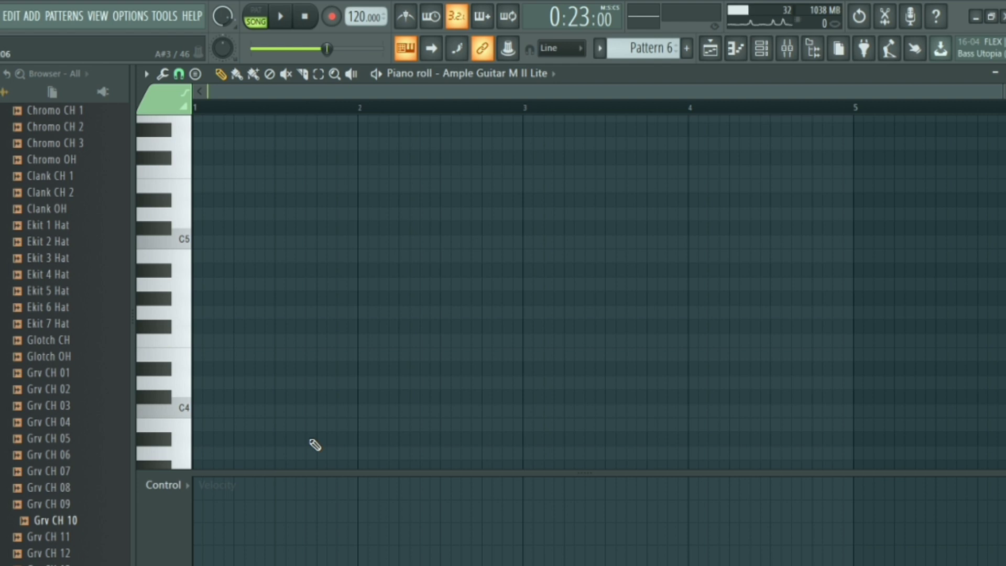
- Place two short C4-F4-A4 chords in bar 1 of the Ample Guitar piano roll, at the bar's start and around beat 2.5
click(203, 411)
drag(203, 312, 204, 341)
click(203, 284)
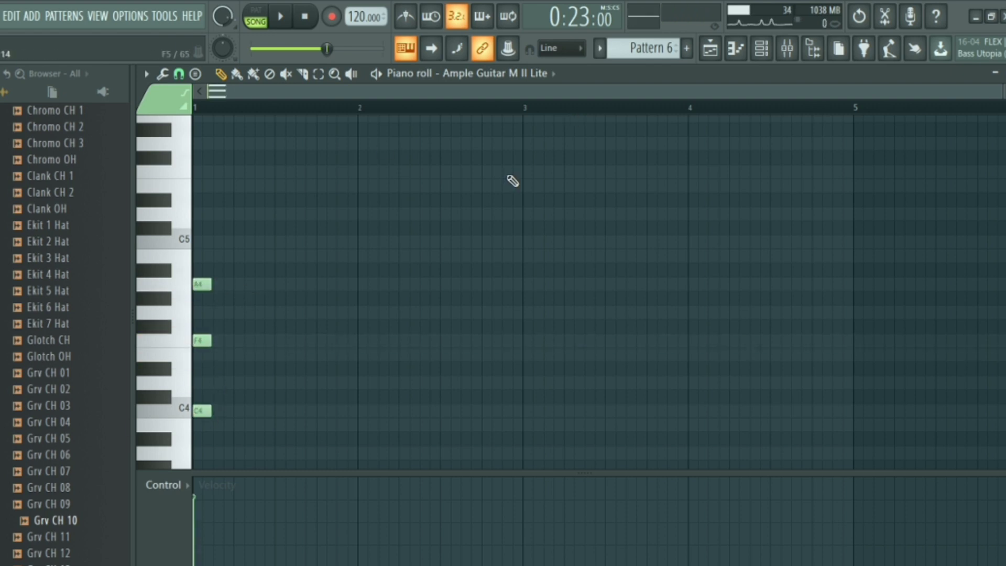
click(248, 284)
drag(247, 277, 256, 278)
drag(265, 306, 265, 341)
click(263, 410)
- Place a third C4-F4-A4 guitar chord around beat 4 of bar 1, nudge its F4 slightly late, and play it back
click(325, 284)
key(space)
click(325, 410)
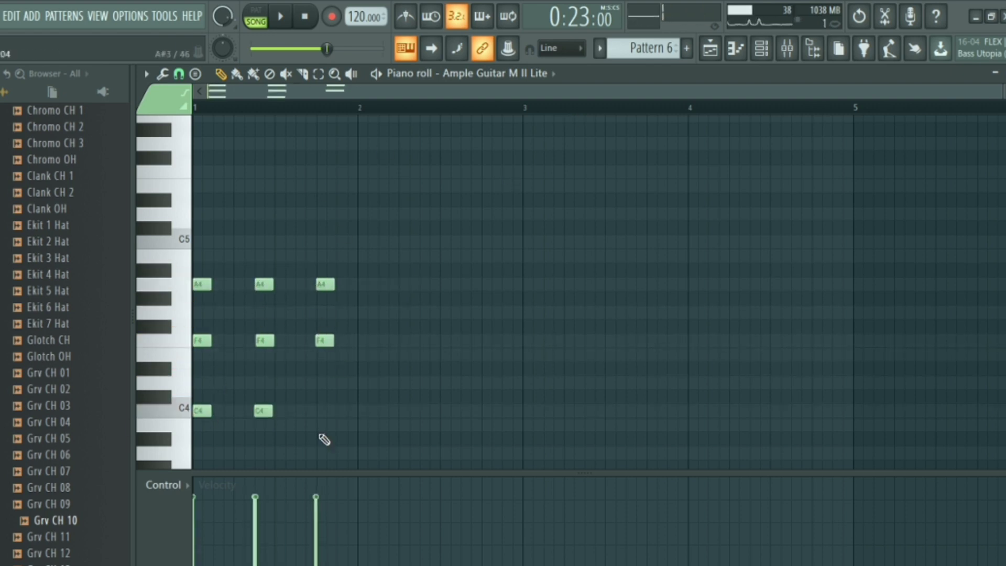
click(327, 341)
click(325, 342)
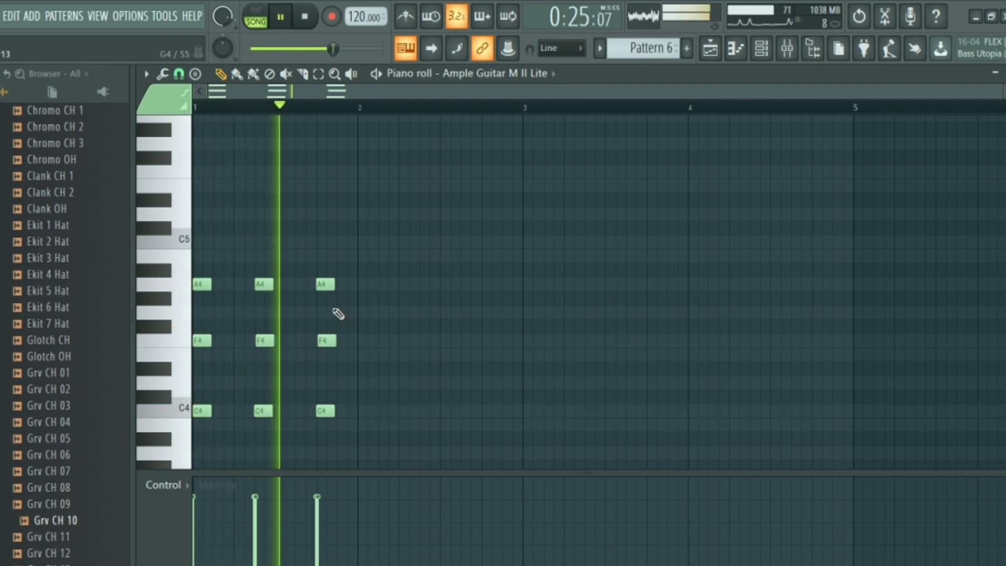
key(space)
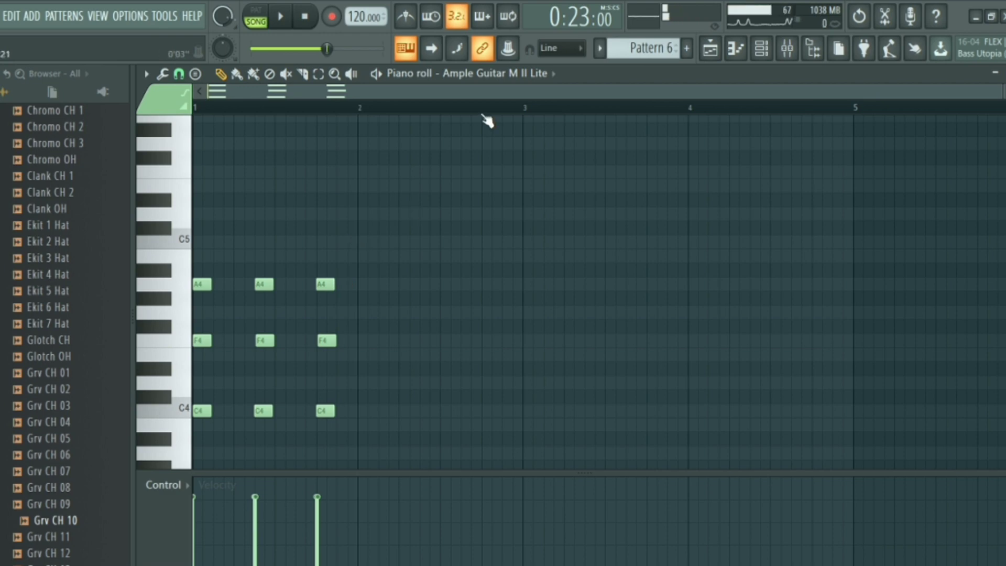
- Add a very short A4-F4-C4 guitar chord directly after the third chord in bar 1
scroll(485, 92, up, 3)
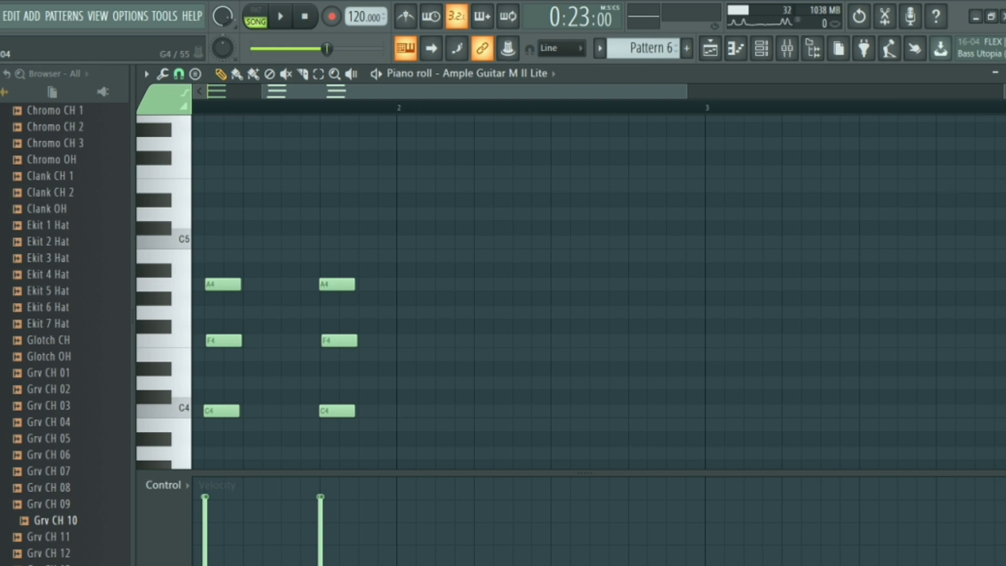
scroll(598, 291, down, 2)
click(391, 245)
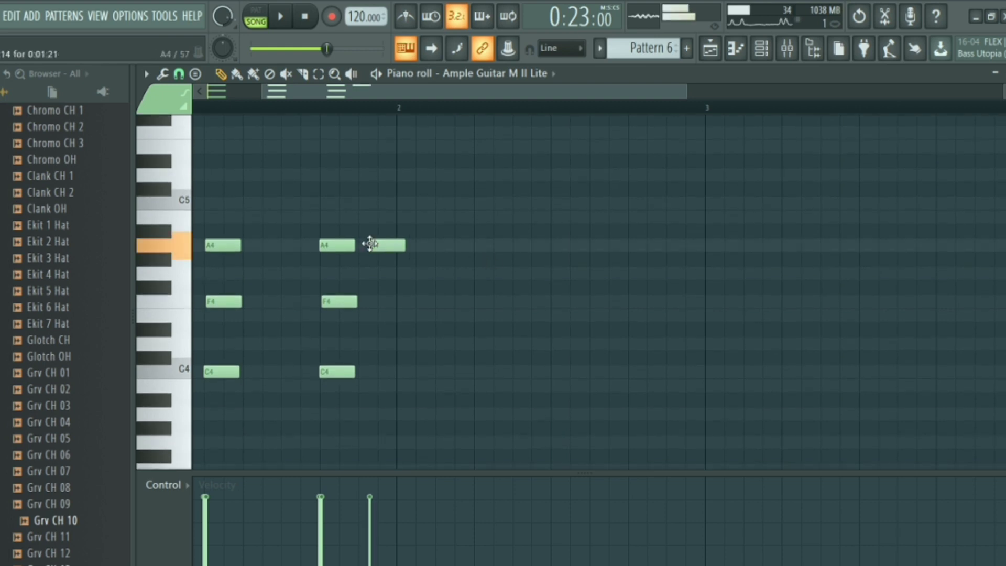
drag(391, 245, 365, 241)
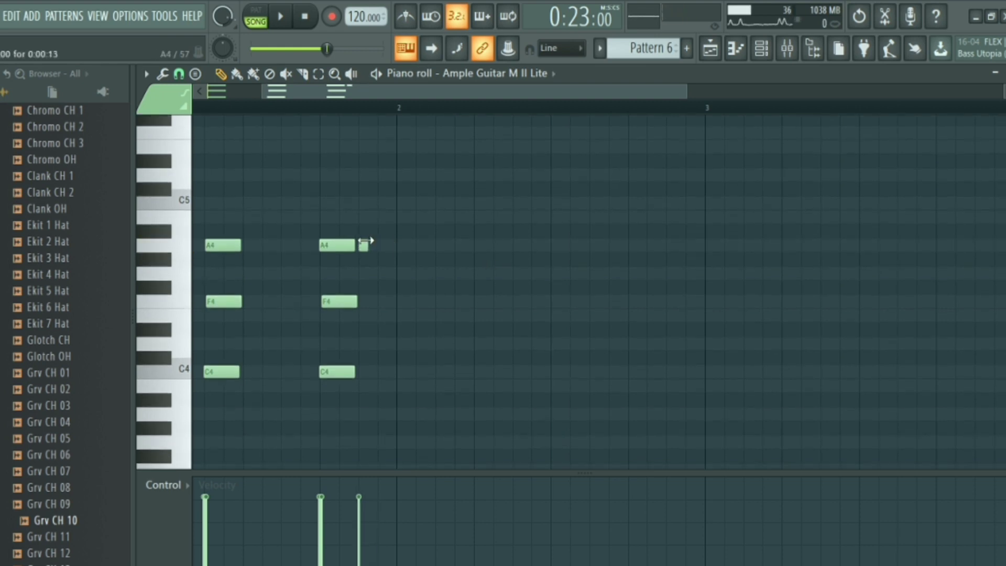
click(361, 242)
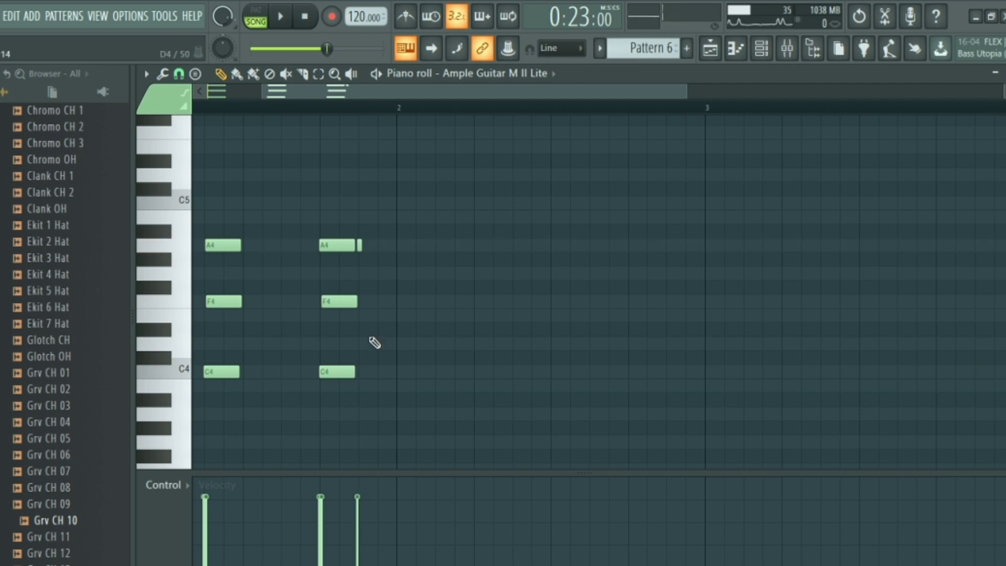
click(367, 300)
drag(367, 300, 359, 300)
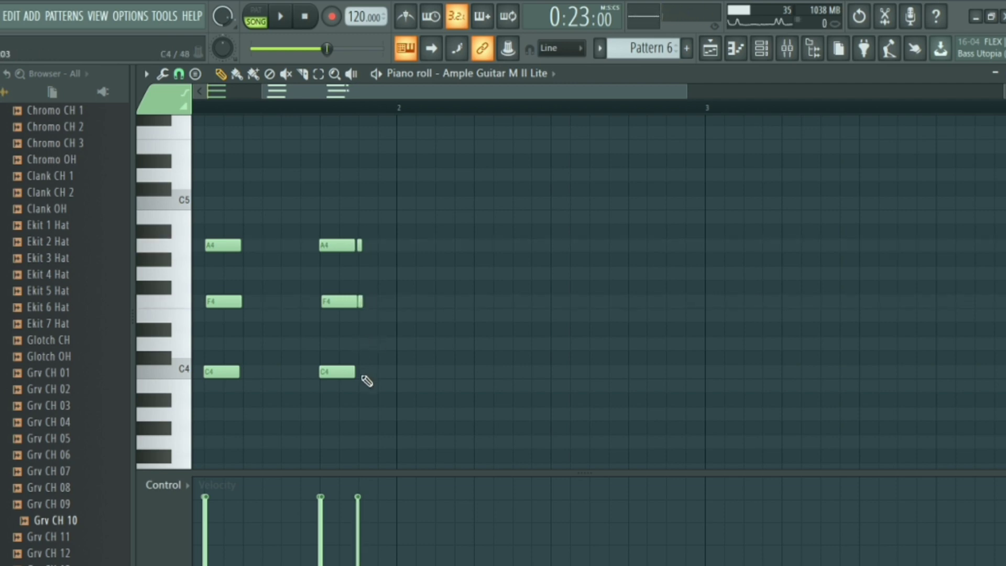
drag(363, 373, 357, 372)
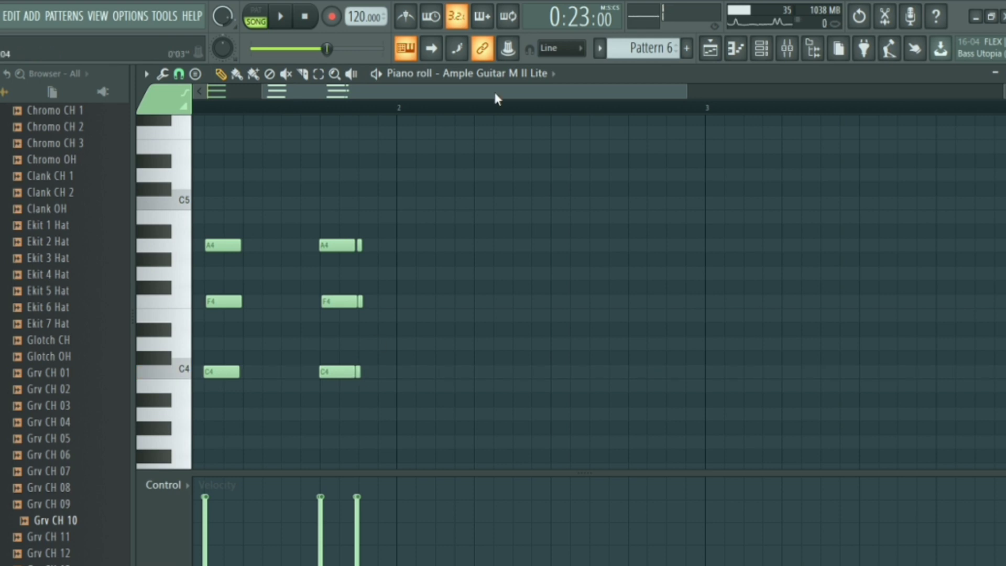
- Play back the song section with the bar 1 guitar chords
scroll(504, 112, down, 1)
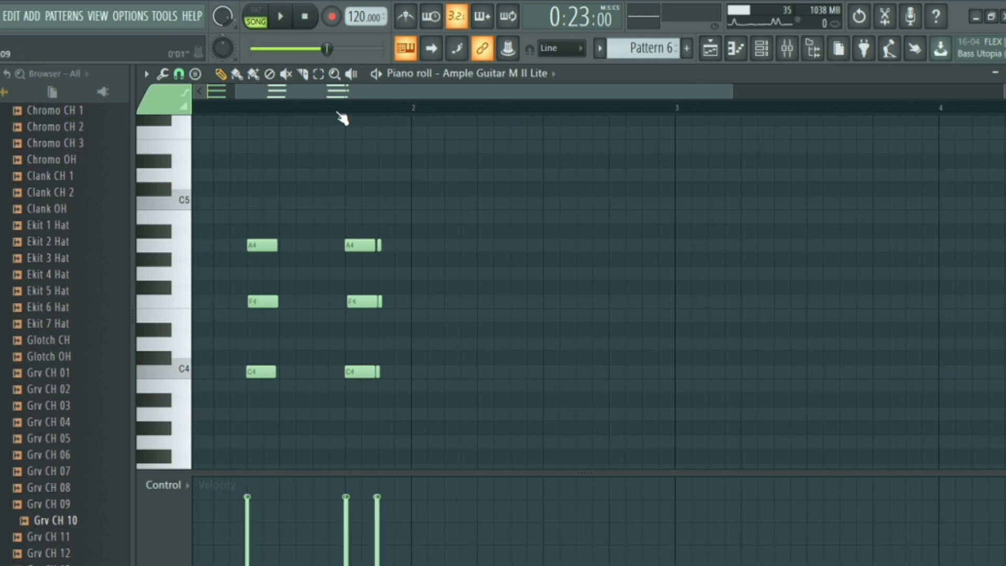
key(space)
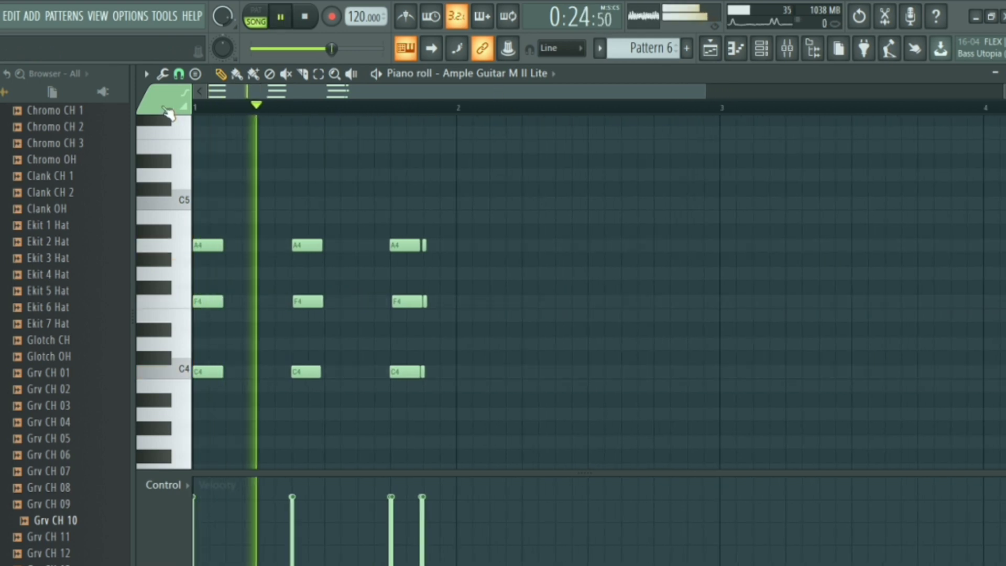
key(space)
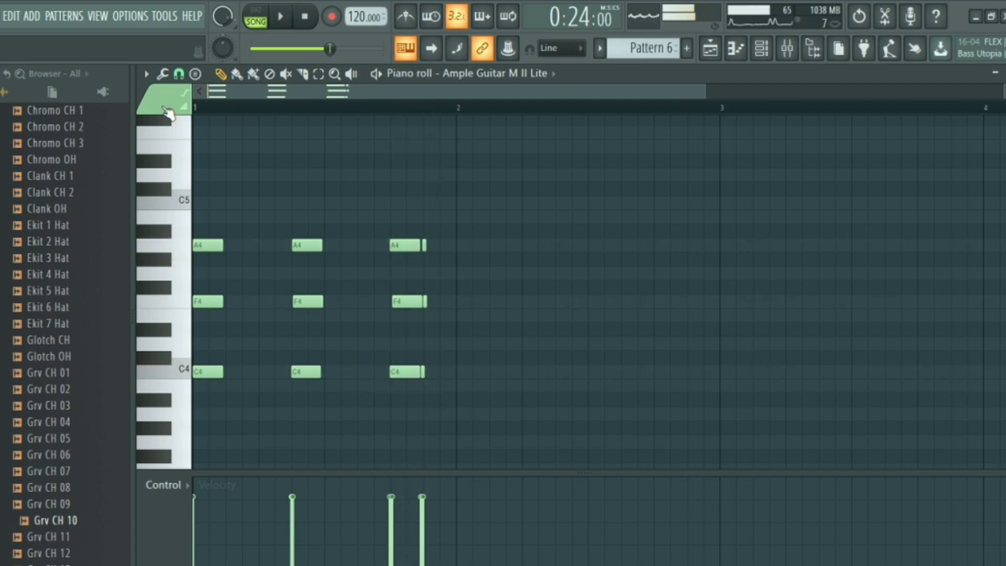
- Place B3-E4-G4 guitar chords in bar 2: short ones at its start and around beat 2.5, a longer one around beat 3.5
click(425, 244)
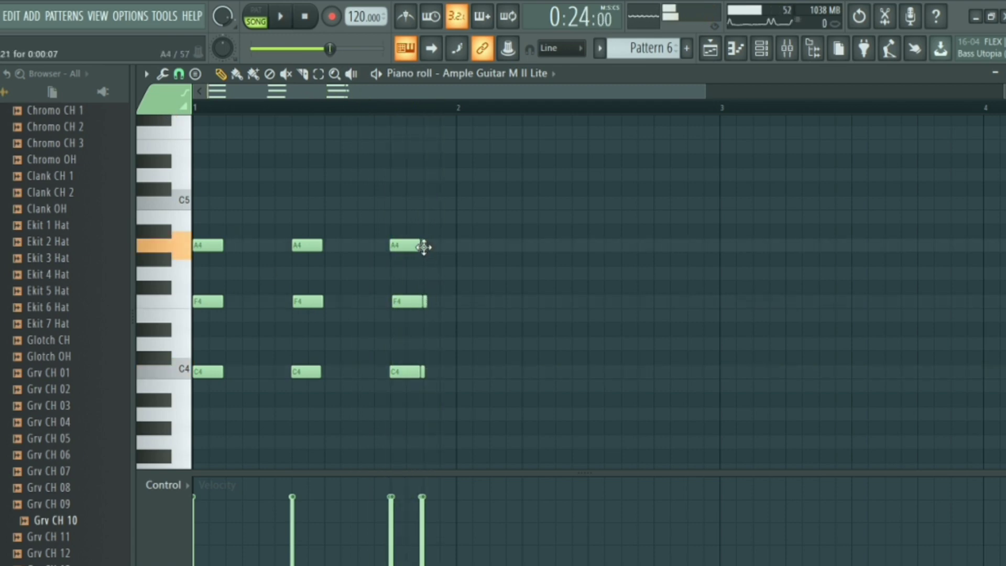
key(ctrl+a)
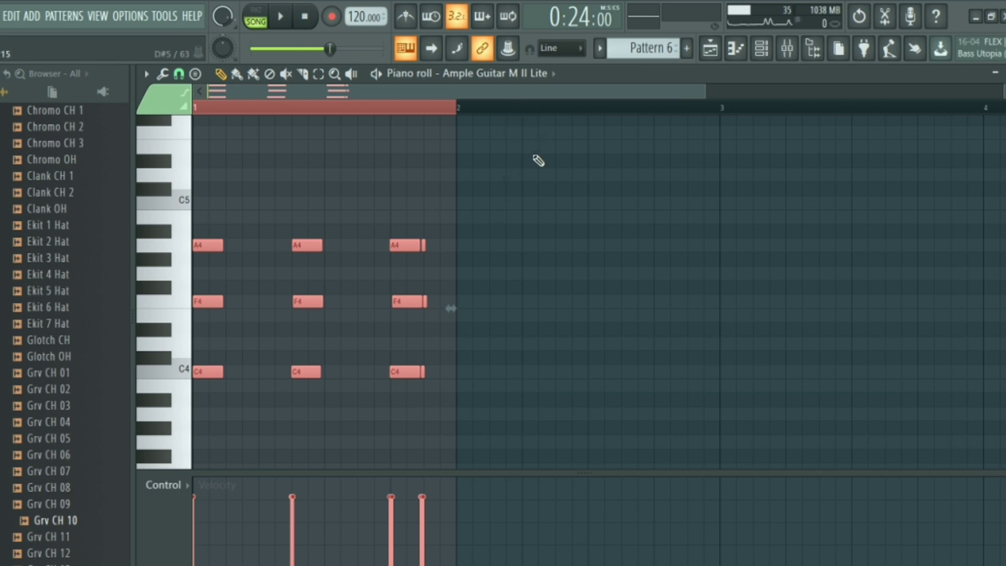
click(456, 250)
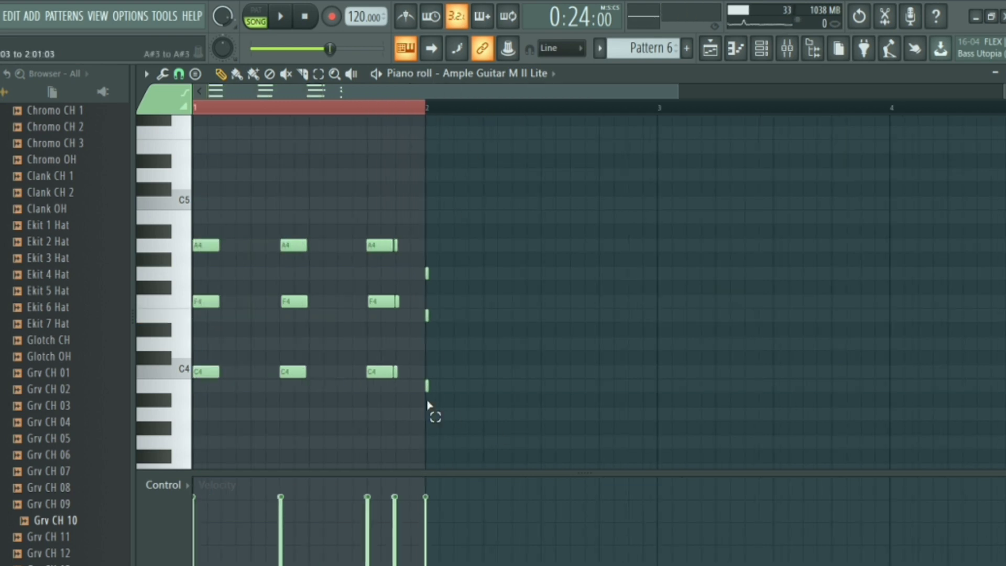
scroll(434, 411, down, 1)
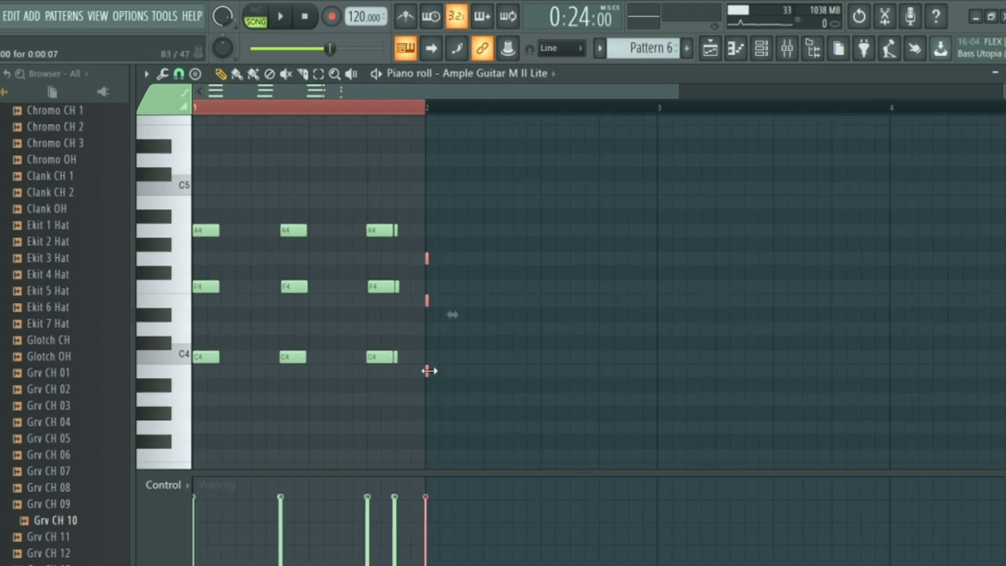
drag(429, 265, 512, 272)
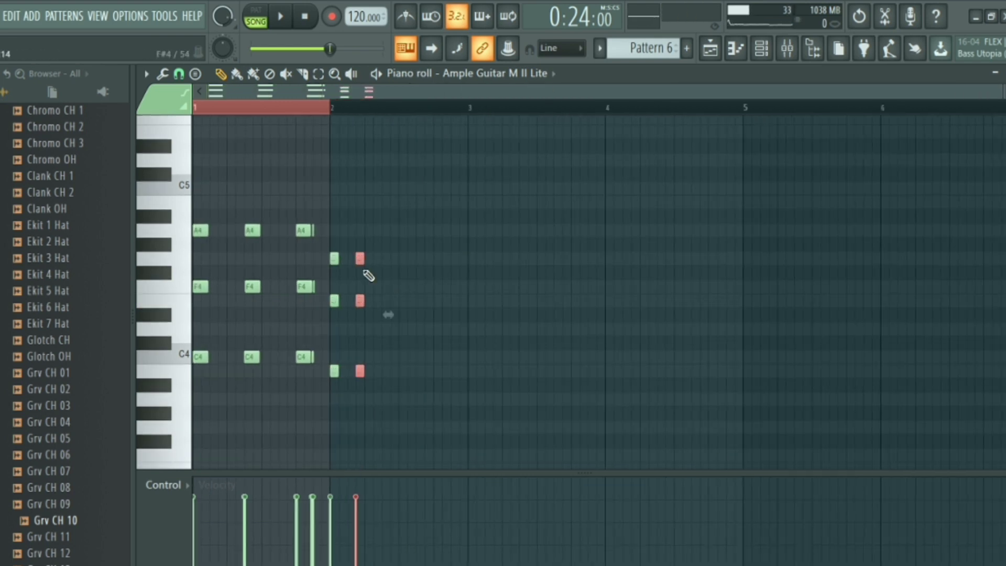
drag(369, 275, 429, 258)
drag(426, 371, 415, 371)
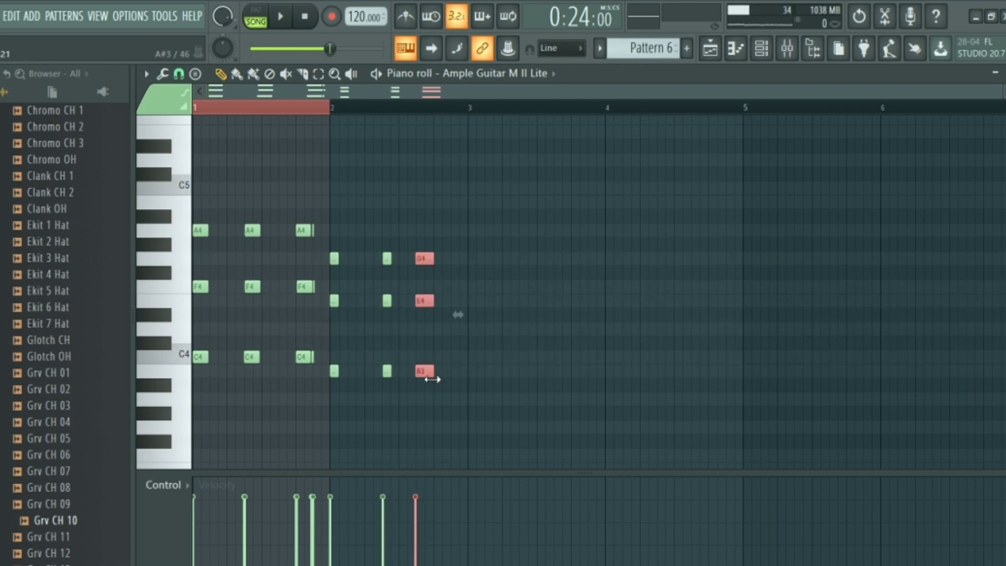
- Duplicate the two-bar guitar chord phrase into bars 3 and 4, and play back Pattern 6 on its own
key(ctrl+a)
key(ctrl+b)
key(ctrl+a)
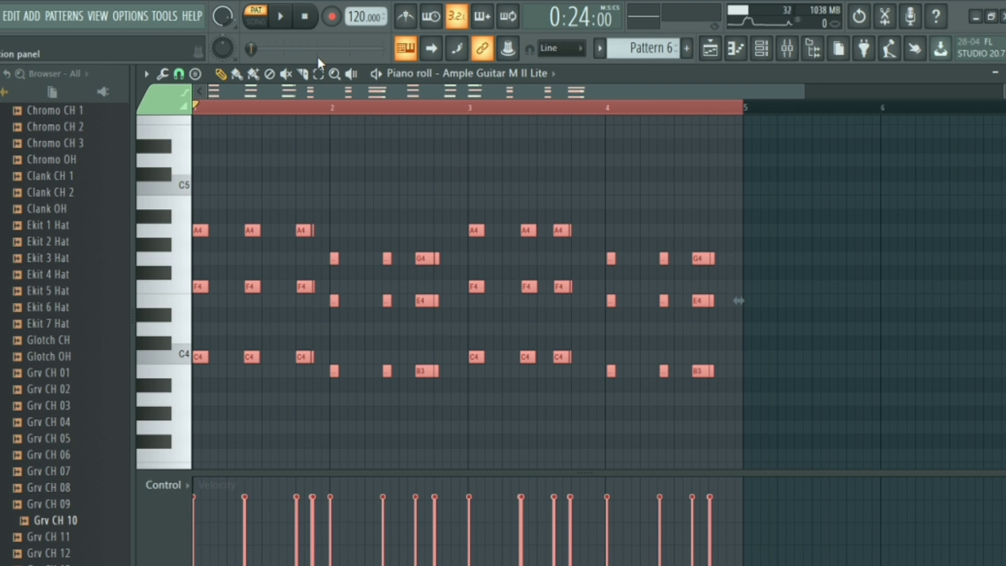
key(space)
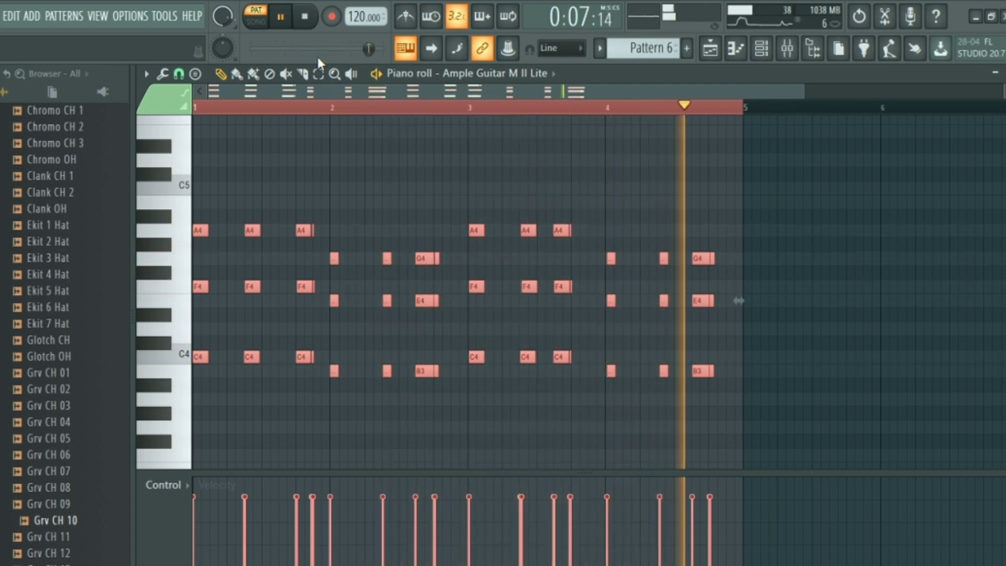
key(space)
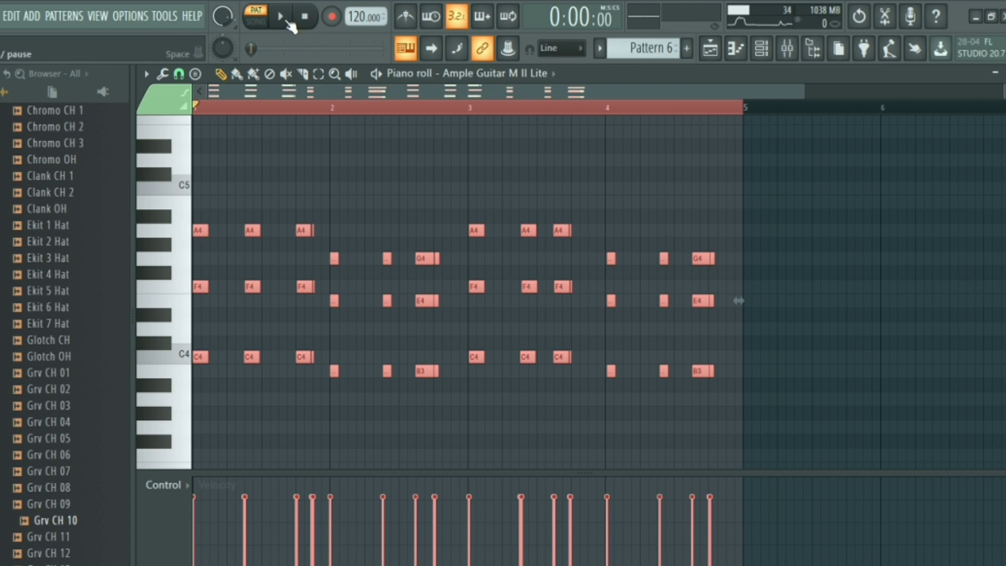
- In song mode, place five Pattern 6 clips on Track 6 from bar 13 and duplicate the keys, strings and BASS clips up to bar 29
click(250, 23)
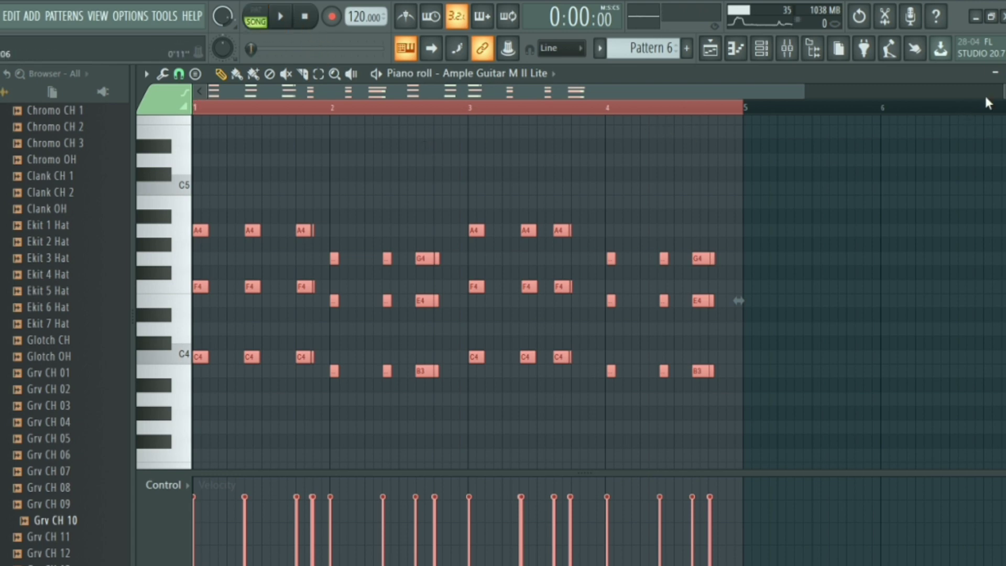
key(F5)
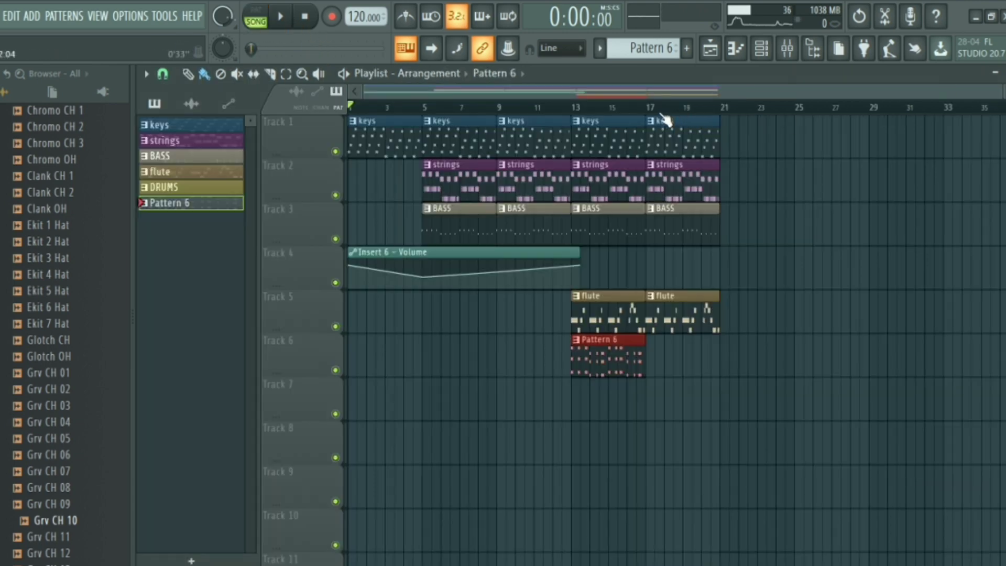
mouse_move(621, 371)
mouse_down()
mouse_move(765, 386)
mouse_move(618, 370)
mouse_move(669, 360)
mouse_move(879, 401)
mouse_up()
key(ctrl+b)
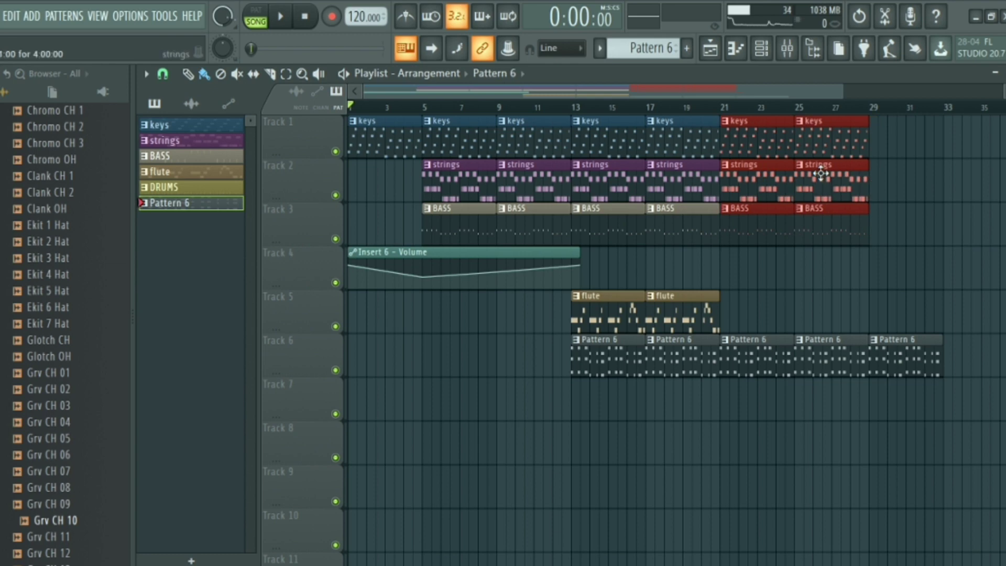
scroll(788, 121, down, 1)
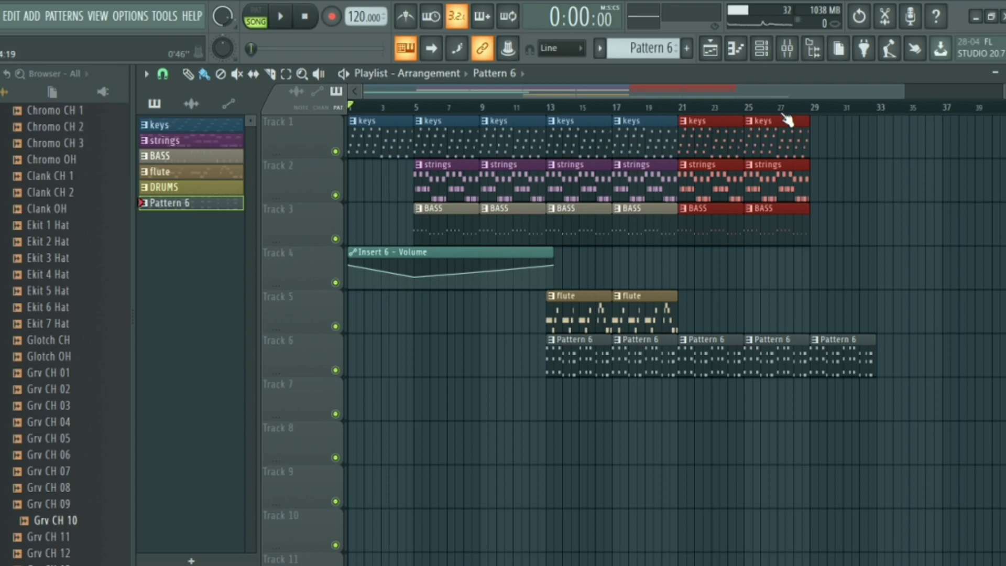
- Add a Heat Up 3 channel to the rack and bring its whole plugin window into view
click(762, 48)
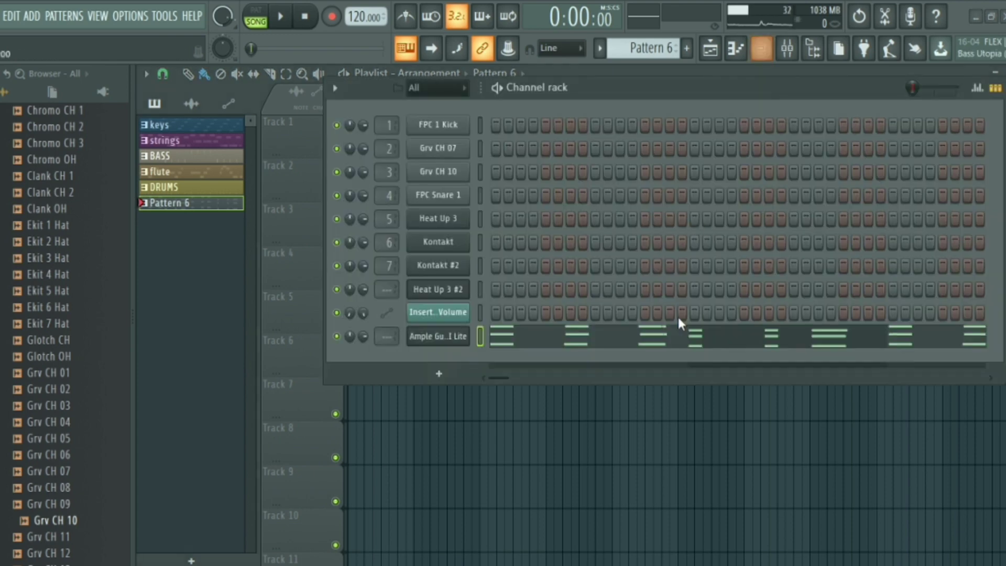
click(440, 373)
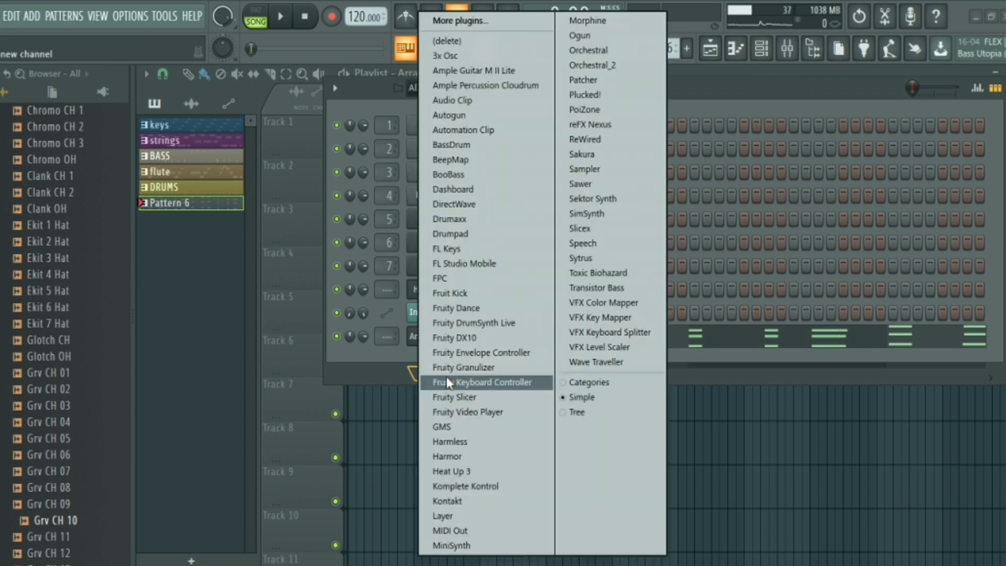
click(496, 471)
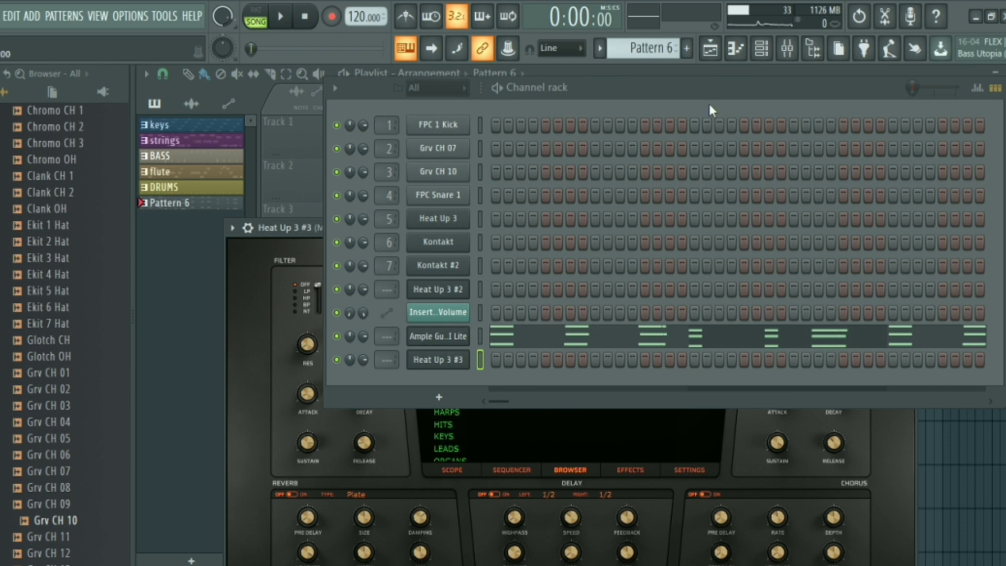
click(762, 48)
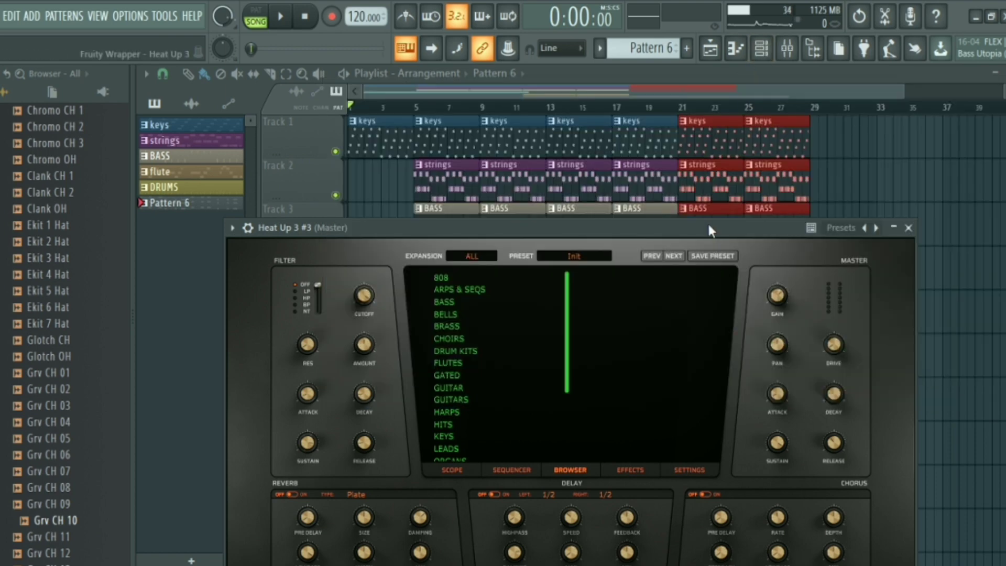
drag(708, 226, 734, 74)
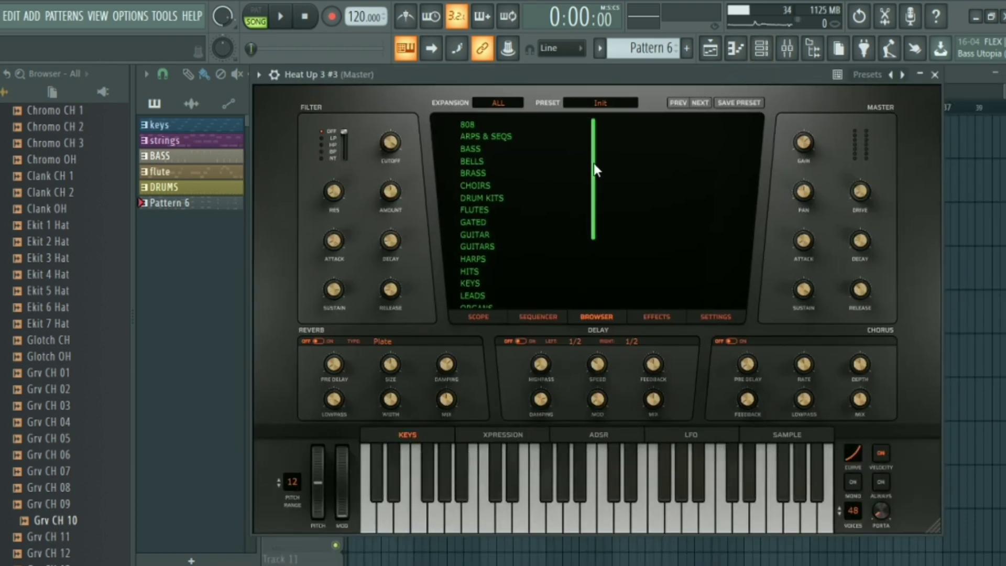
- Load the CLEAN 808 [BOOSTED] preset from the BASS category in Heat Up 3, try it out and close the plugin
scroll(593, 162, down, 3)
scroll(484, 148, up, 2)
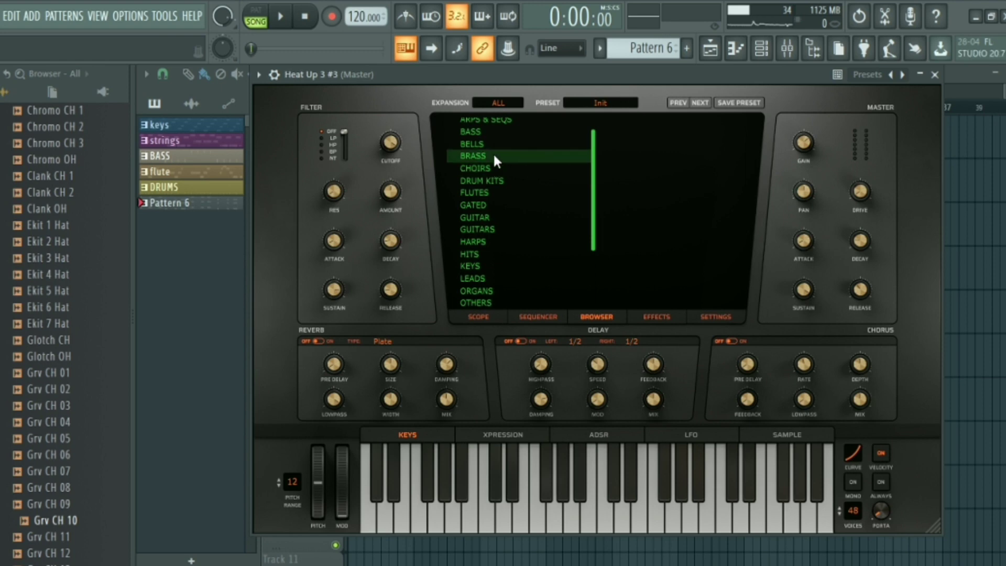
click(506, 132)
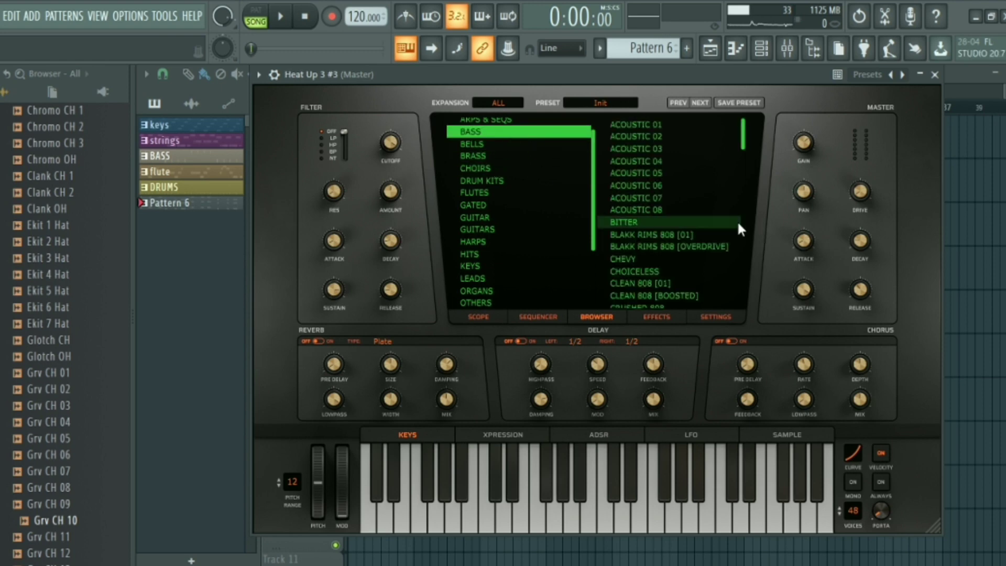
click(598, 295)
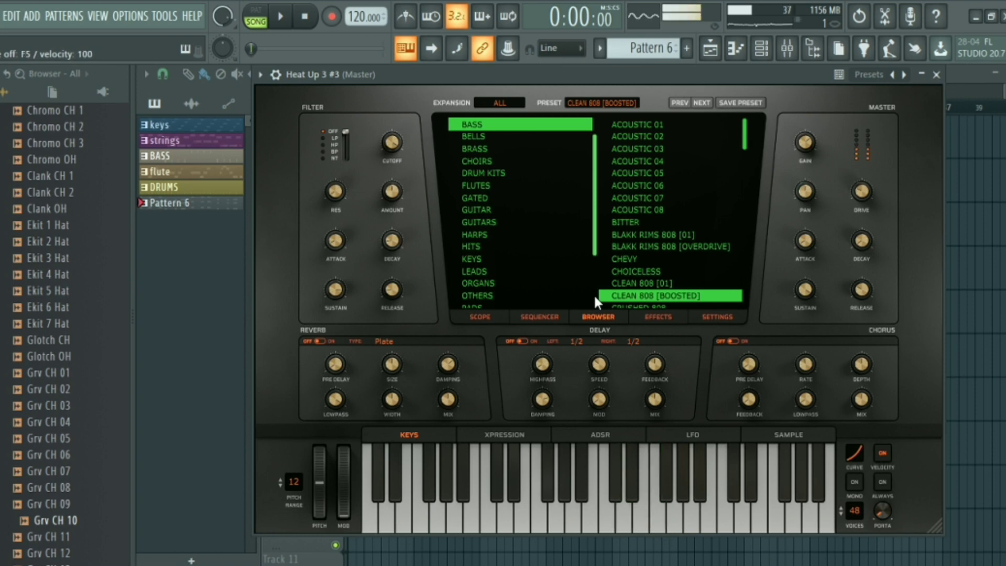
click(935, 75)
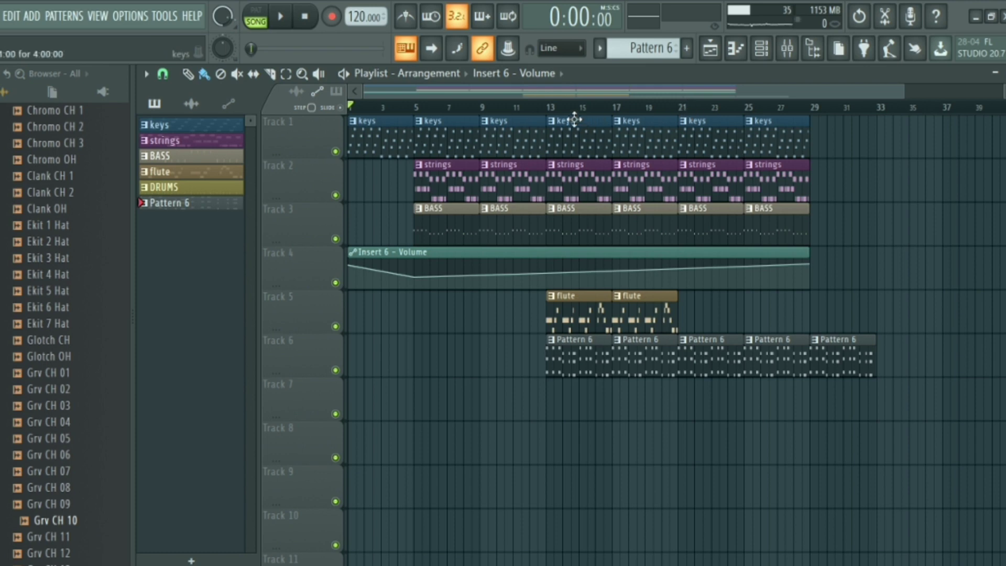
- Create Pattern 7 and start recording in song mode from just before bar 13
click(543, 109)
key(F4)
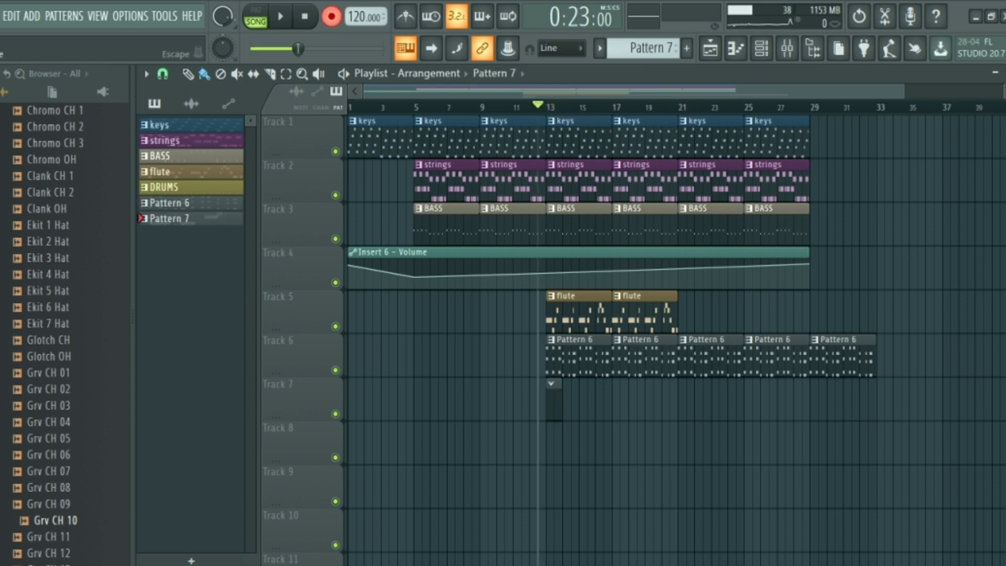
key(r)
key(space)
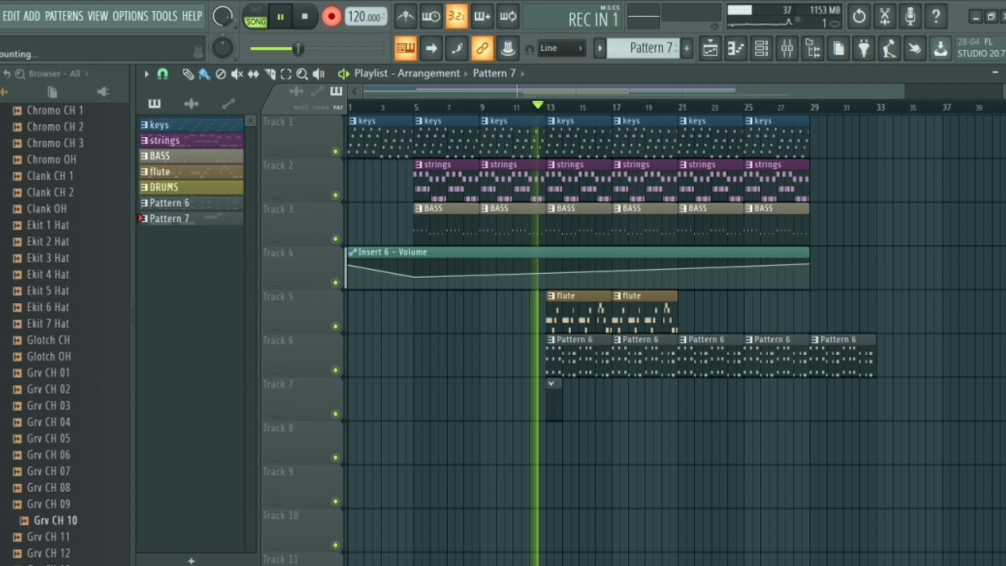
- Record a four-bar 808 line of D5, E5 and F5 notes into Pattern 7 and stop the playback
key(e)
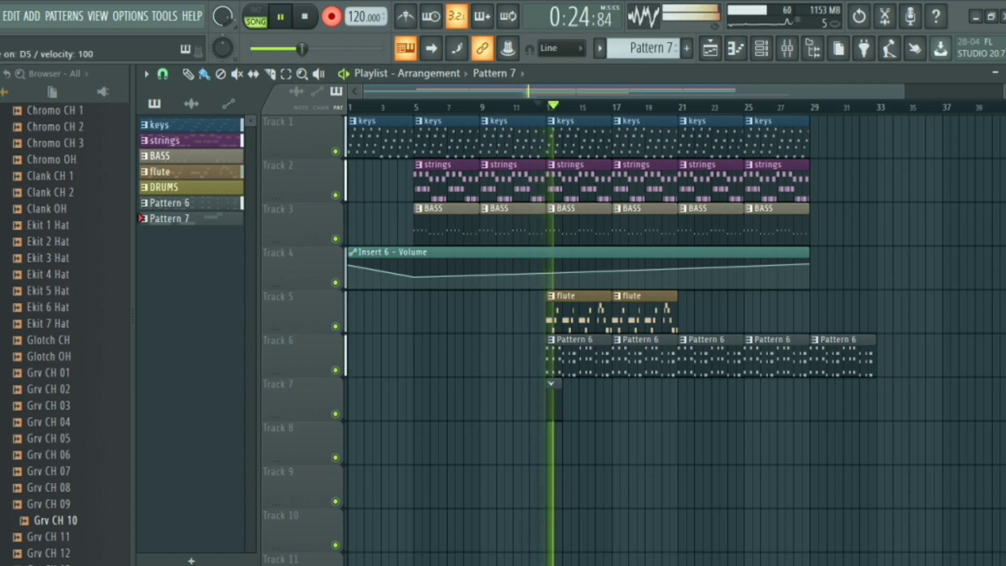
key(r)
key(e)
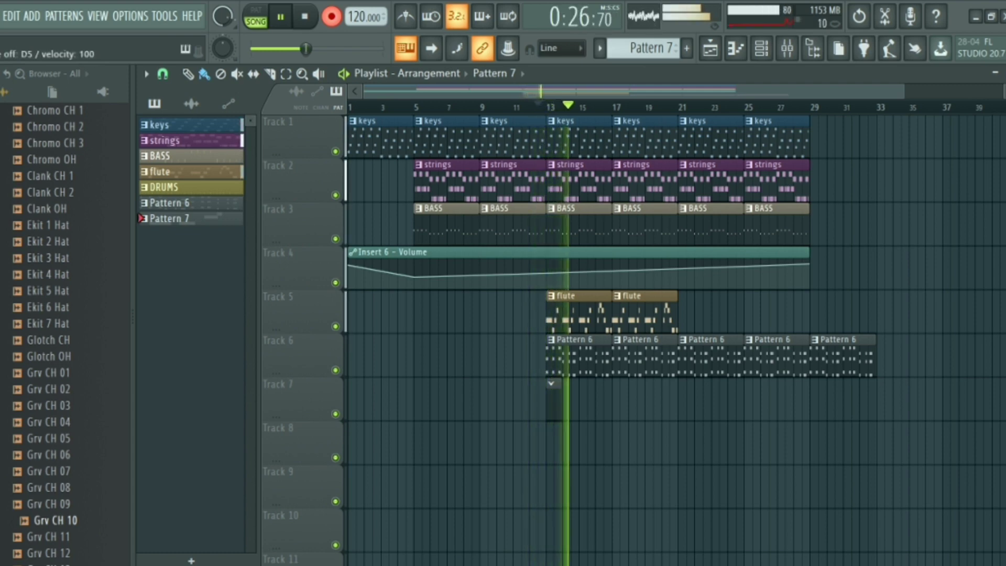
key(w)
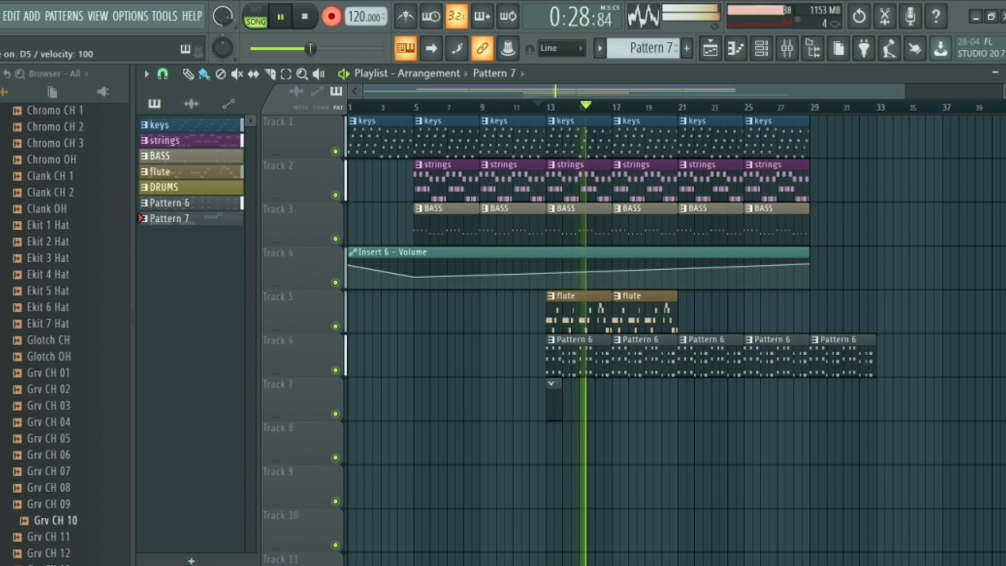
key(r)
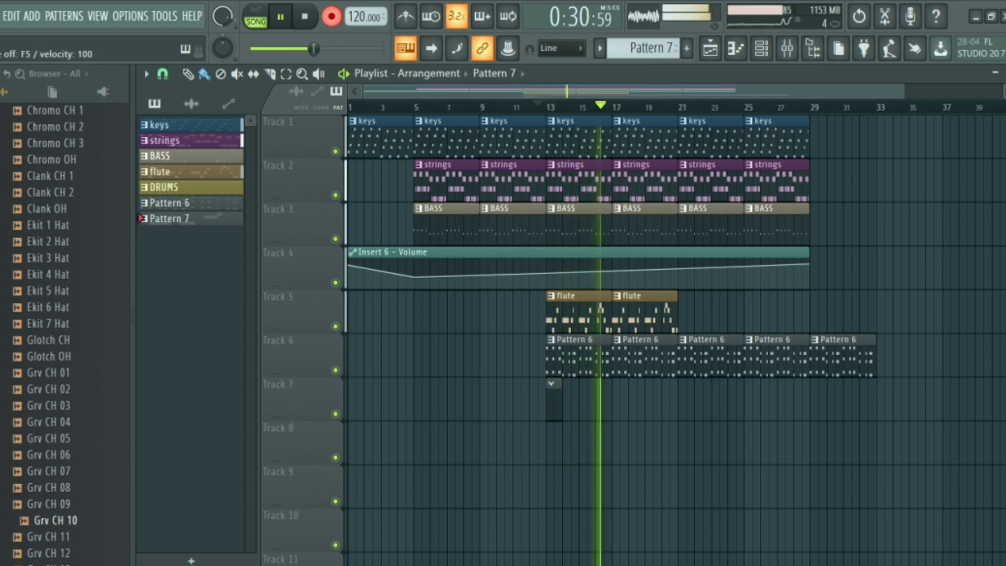
key(e)
key(space)
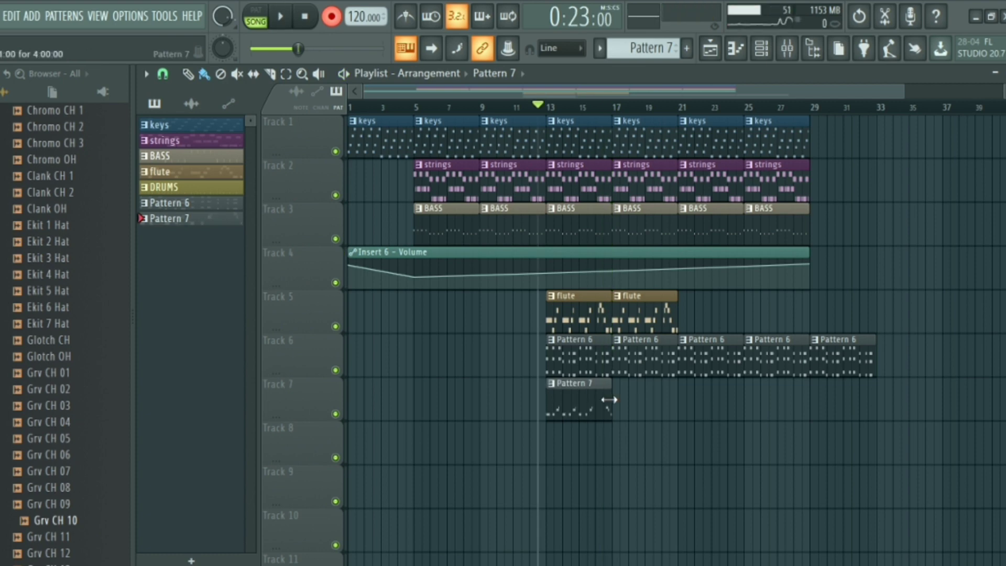
- Open Pattern 7's Heat Up 3 #3 piano roll and bring the recorded notes of bars 1 to 4 into view
double_click(579, 401)
scroll(862, 175, up, 5)
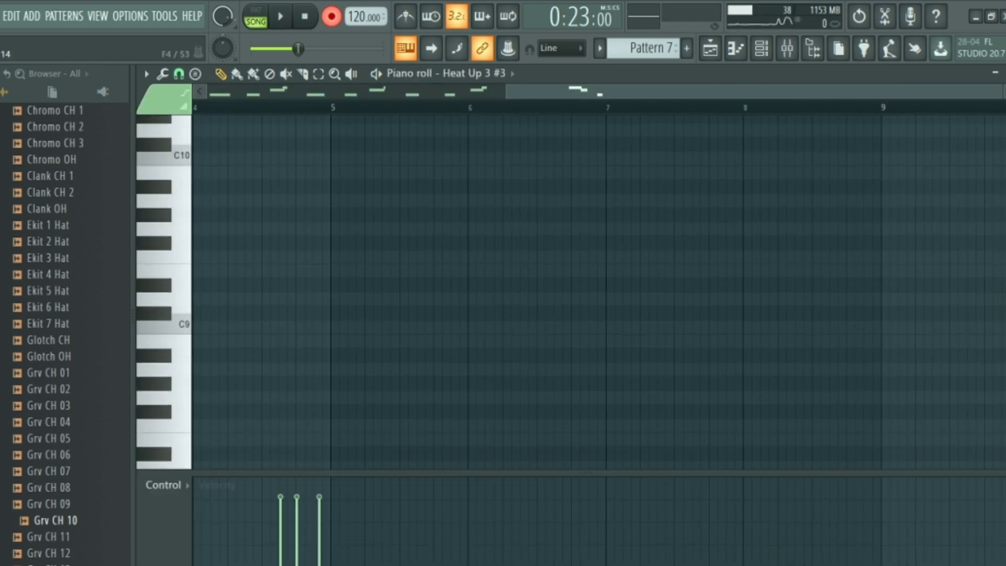
scroll(651, 126, down, 5)
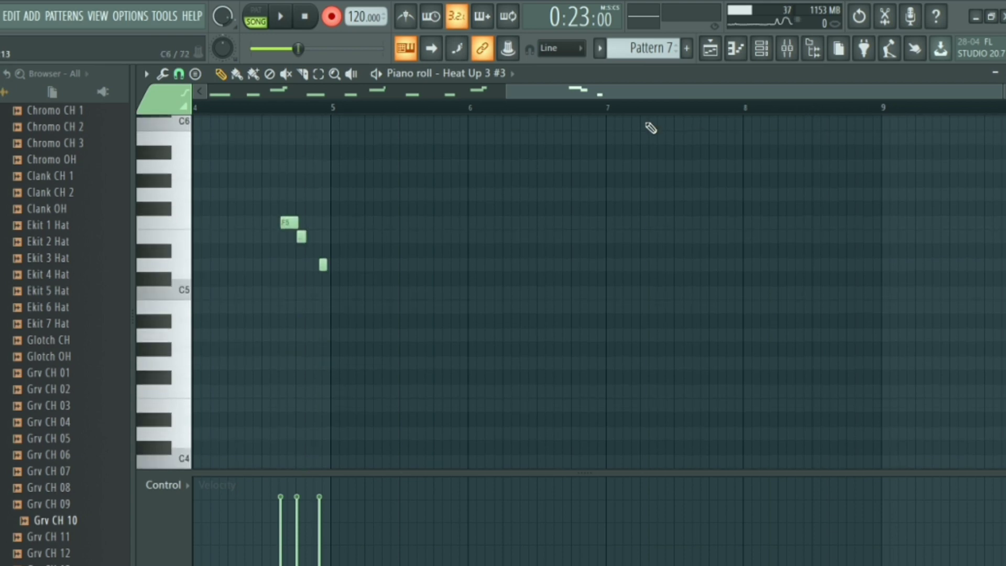
drag(623, 93, 335, 92)
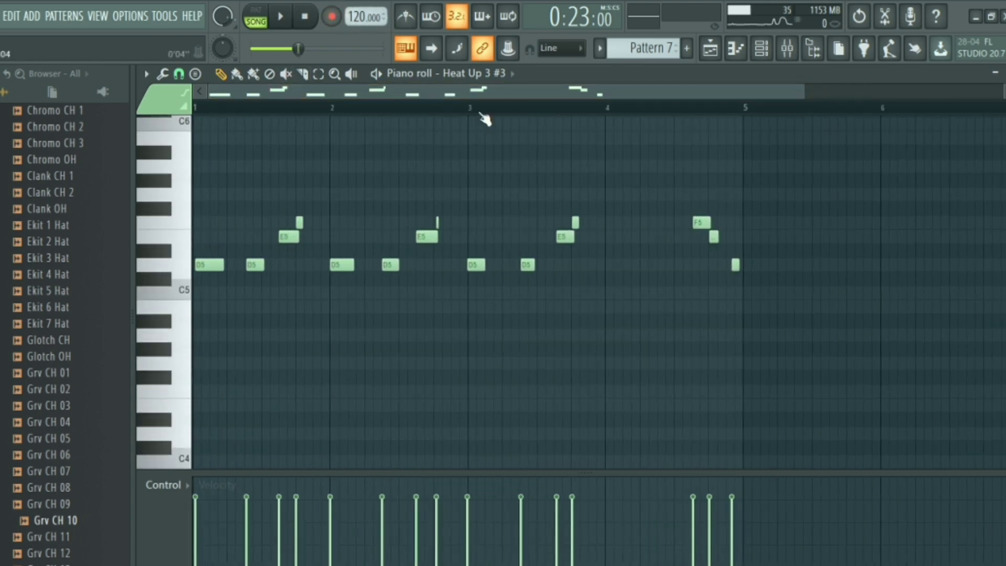
- Play back the recorded 808 notes in pattern mode, stop, and close the piano roll
key(space)
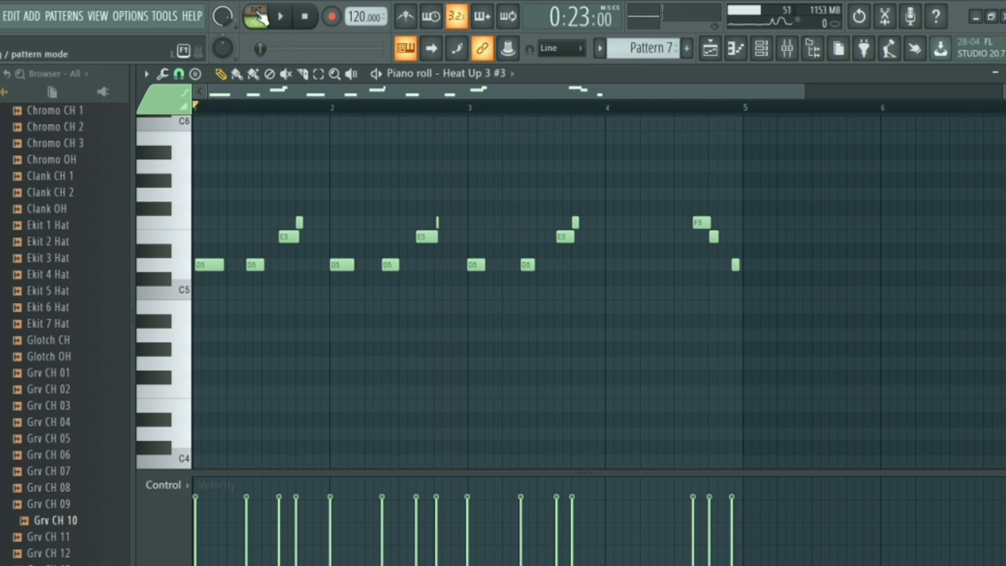
click(256, 16)
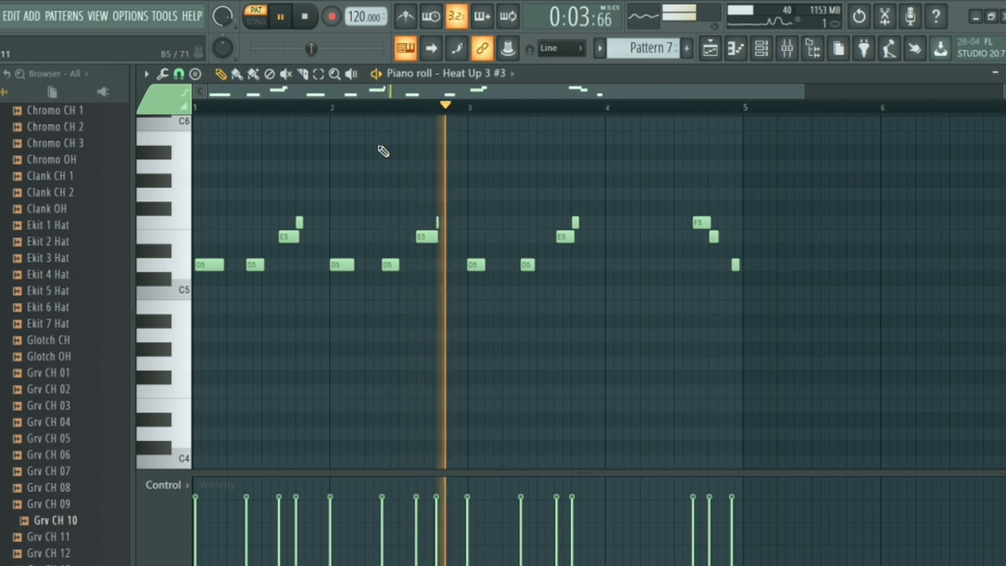
key(space)
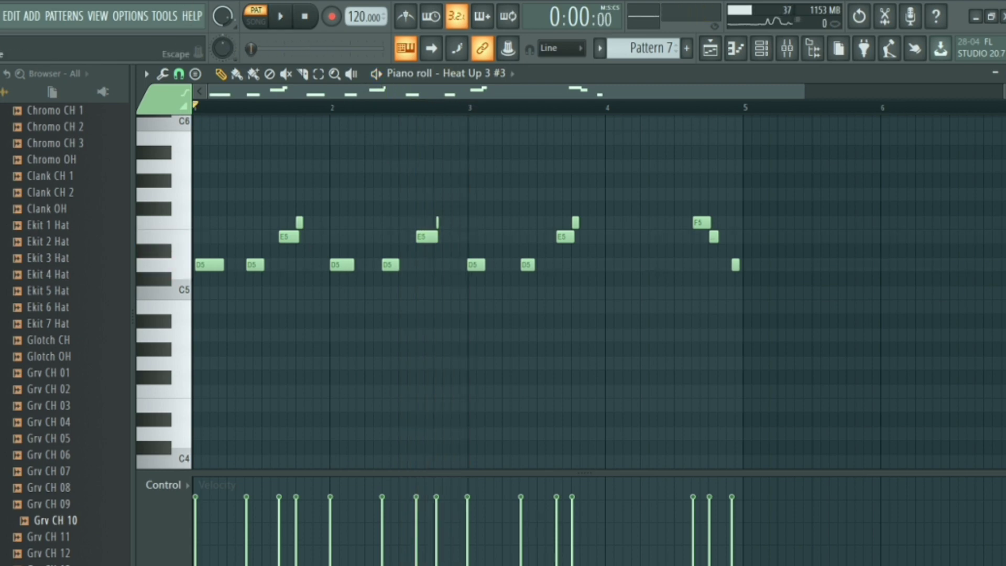
key(Escape)
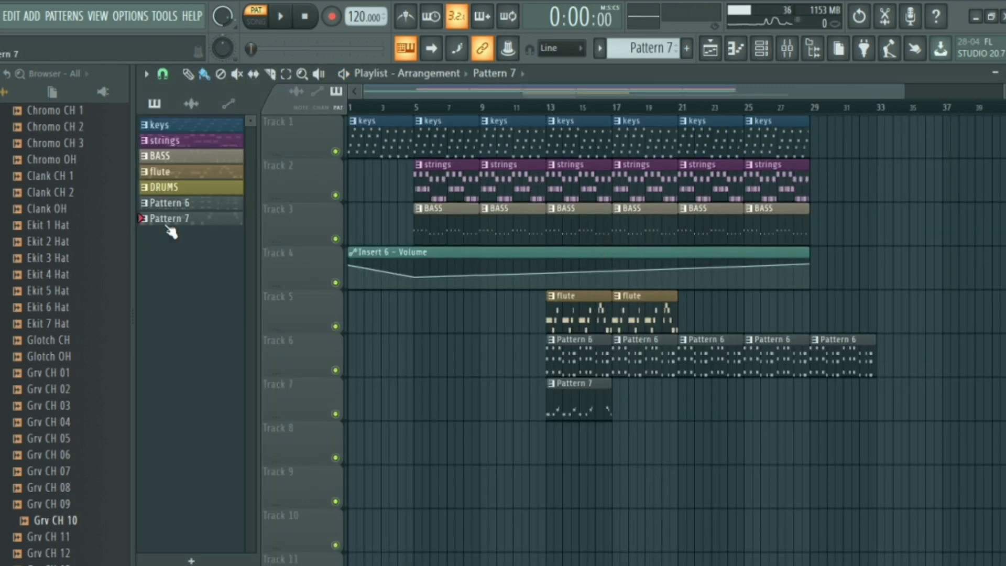
- Rename Pattern 7 as 8080 BASS and Pattern 6 as ACOUSTIC GUITAR, giving both patterns green colours
key(F2)
text(8080 BASS)
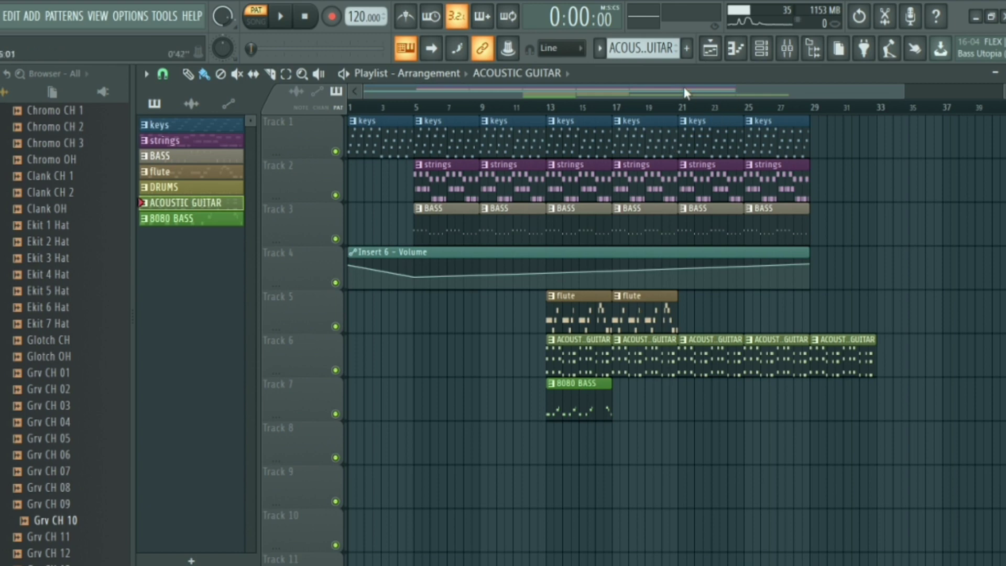
- Check the Heat Up 3 channel in the channel rack and create a new, empty Pattern 8
click(761, 48)
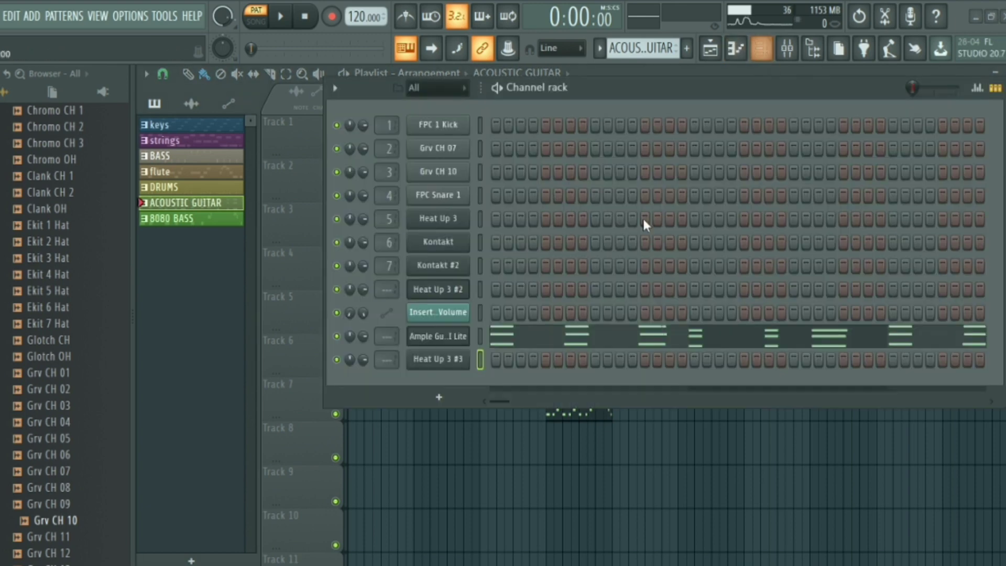
click(461, 226)
click(934, 260)
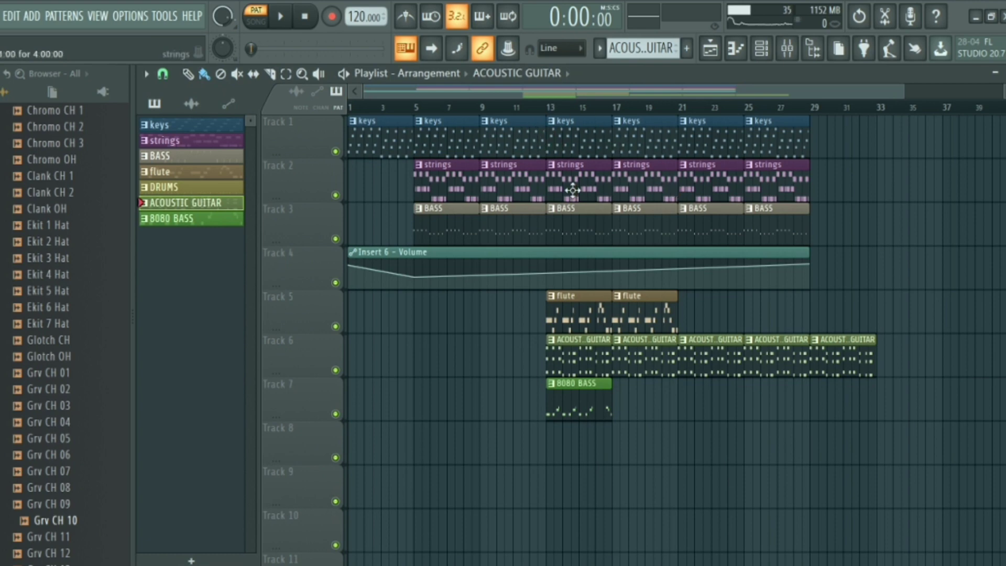
scroll(645, 48, down, 1)
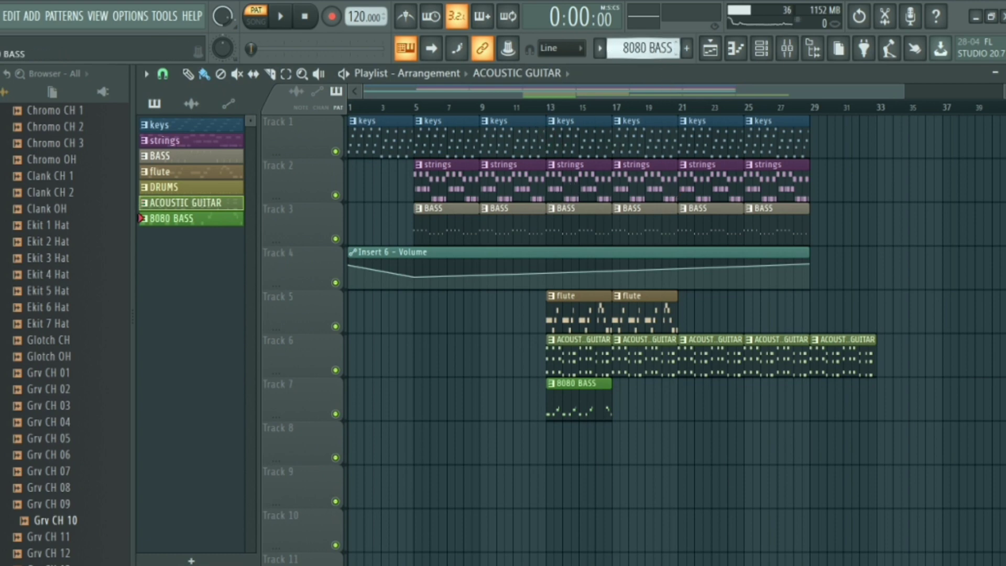
scroll(655, 48, down, 1)
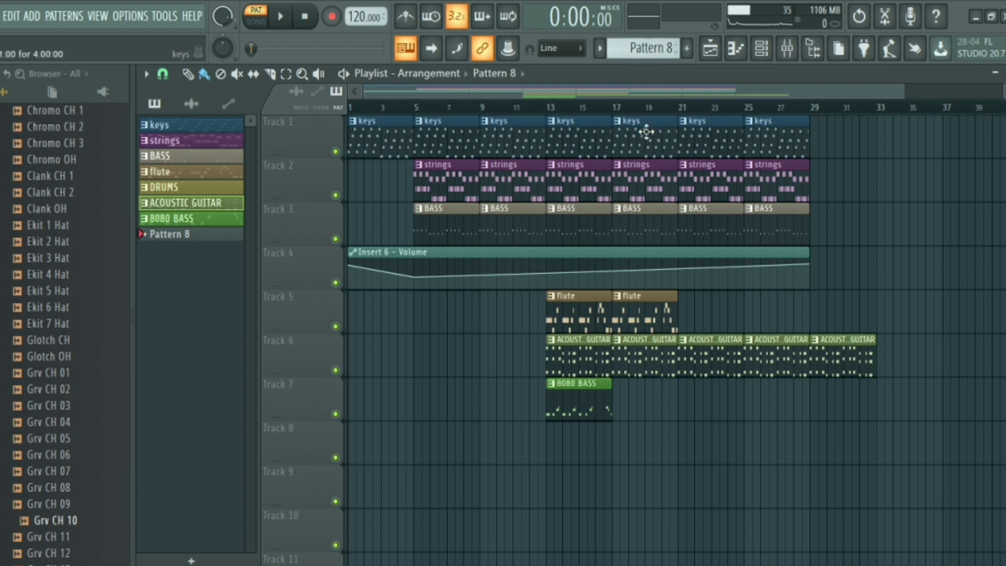
- Duplicate the keys, strings and BASS clips of bars 17 to 28 so the copies start at bar 29
mouse_move(631, 258)
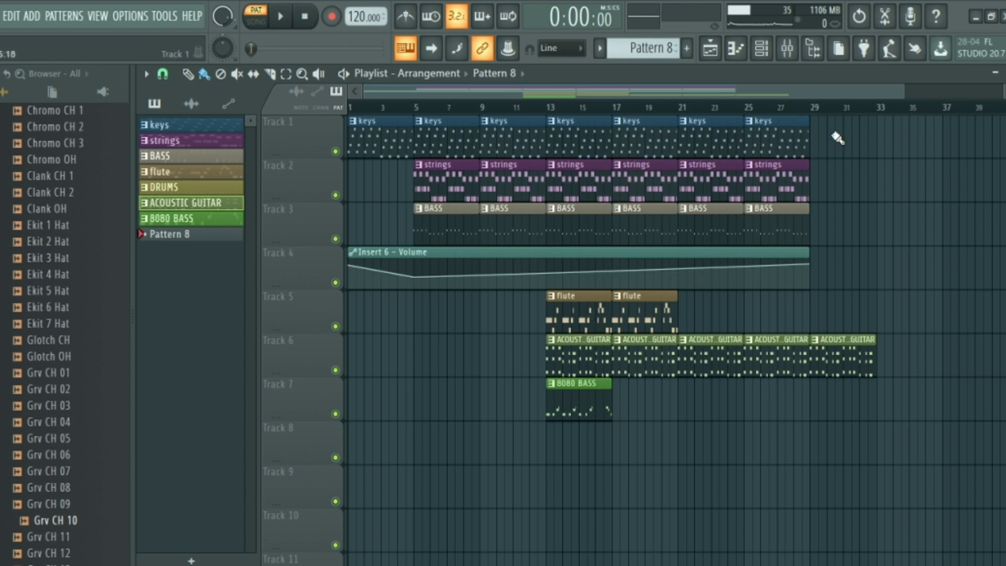
drag(832, 116, 652, 223)
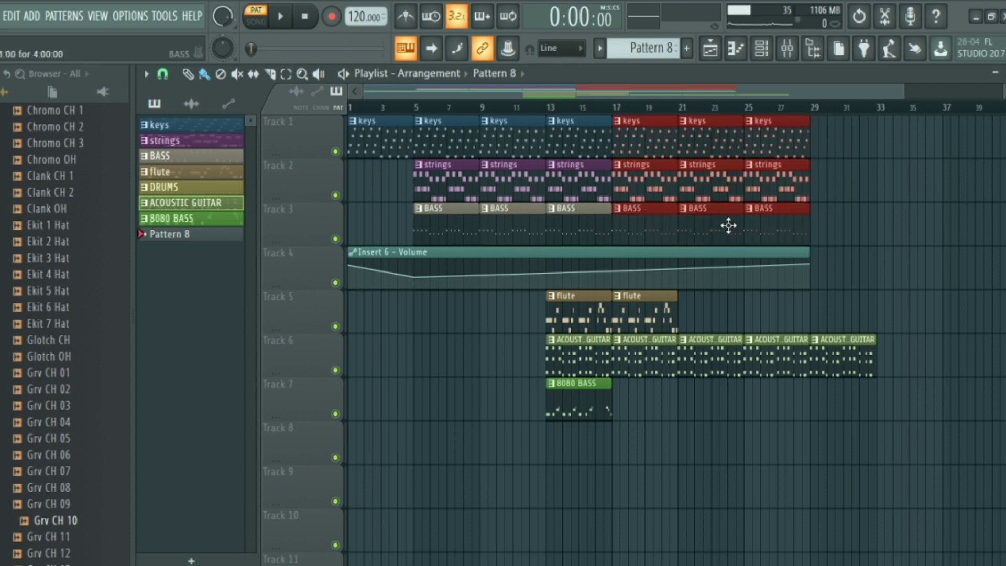
mouse_move(727, 224)
mouse_down()
mouse_move(975, 218)
mouse_move(926, 244)
mouse_up()
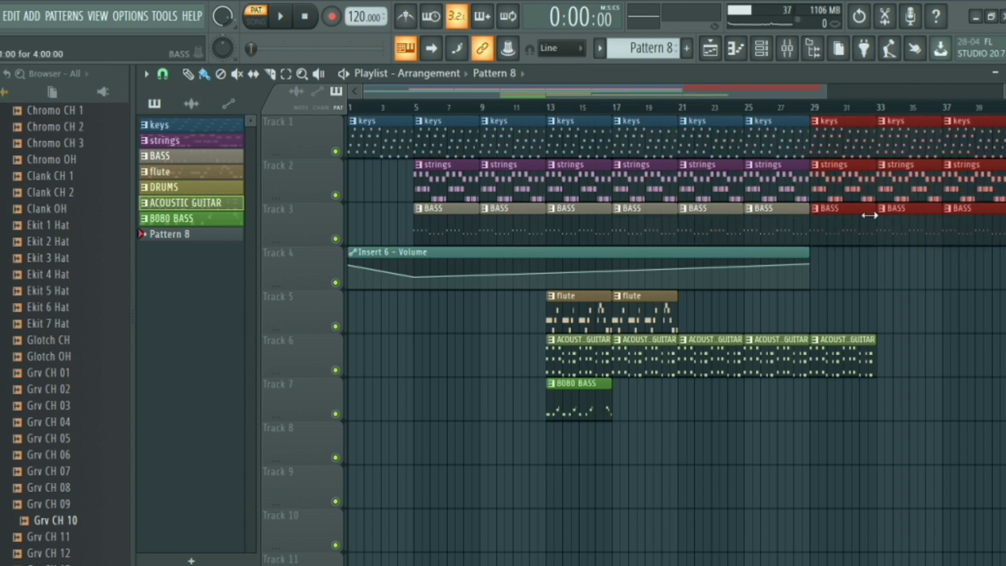
- Record a Heat Up 3 #2 melody into Pattern 8 in song mode, from just before bar 21 to bar 33
key(space)
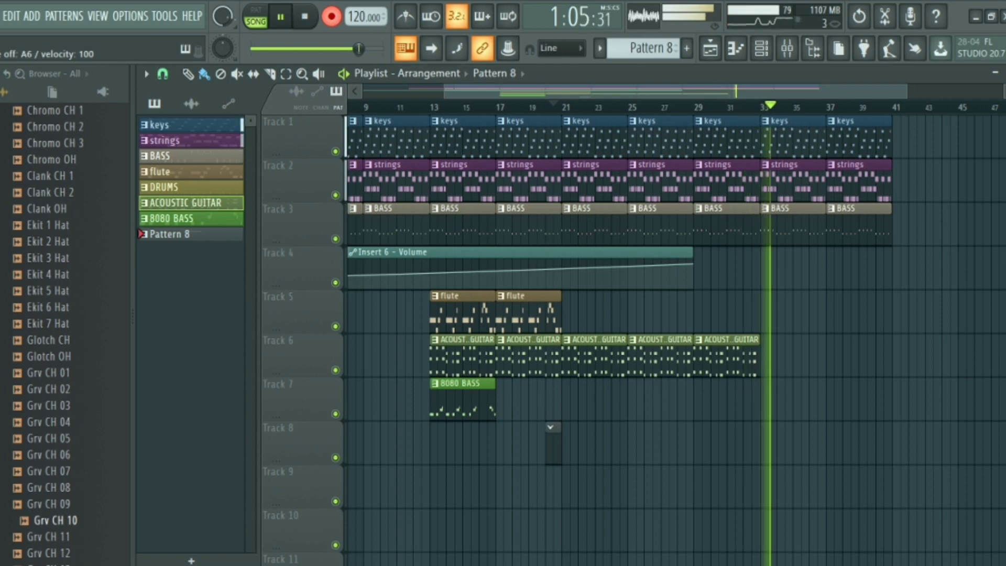
key(space)
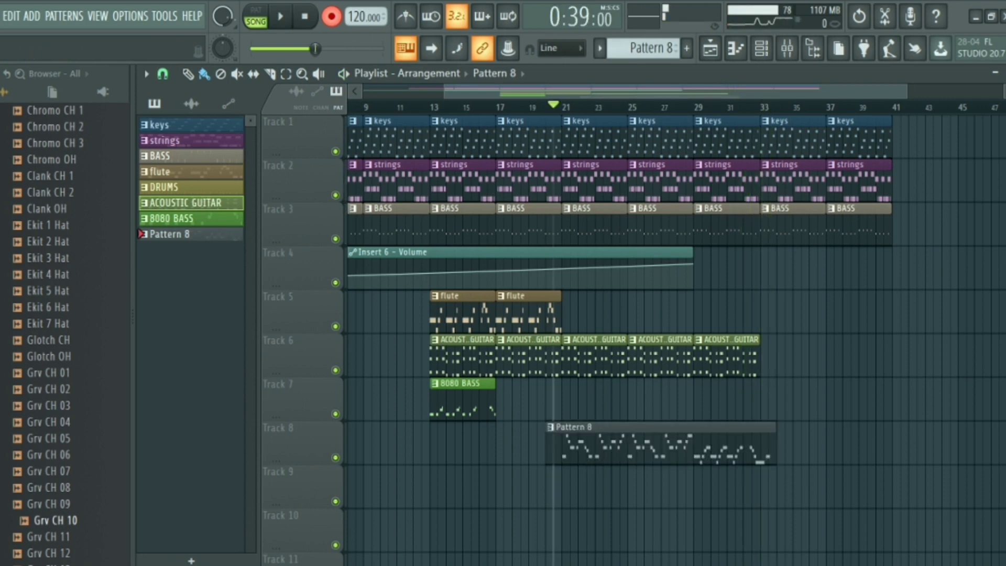
- Shift Pattern 8's recorded notes one bar earlier in the piano roll and move its Track 8 clip to start at bar 21
double_click(692, 462)
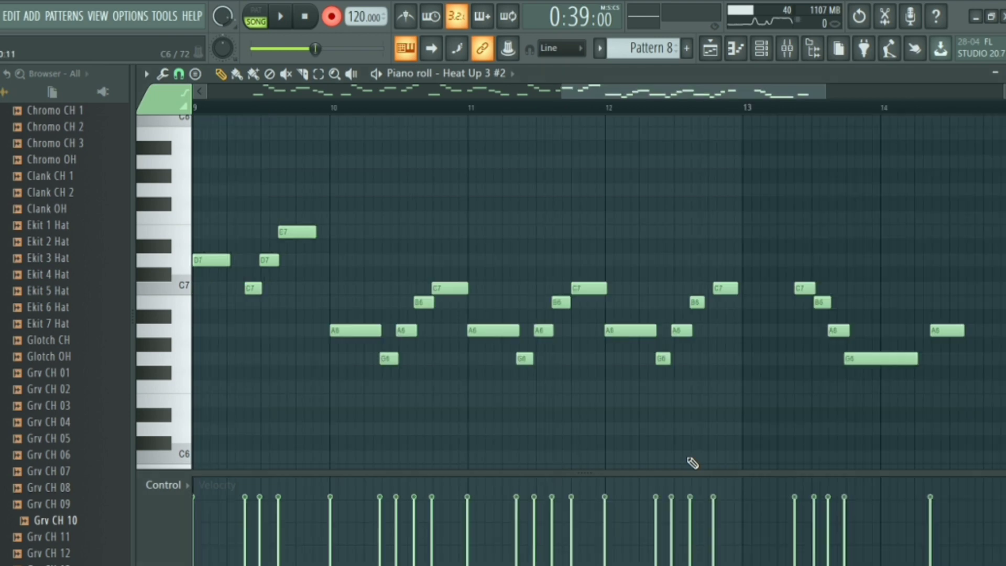
key(F7)
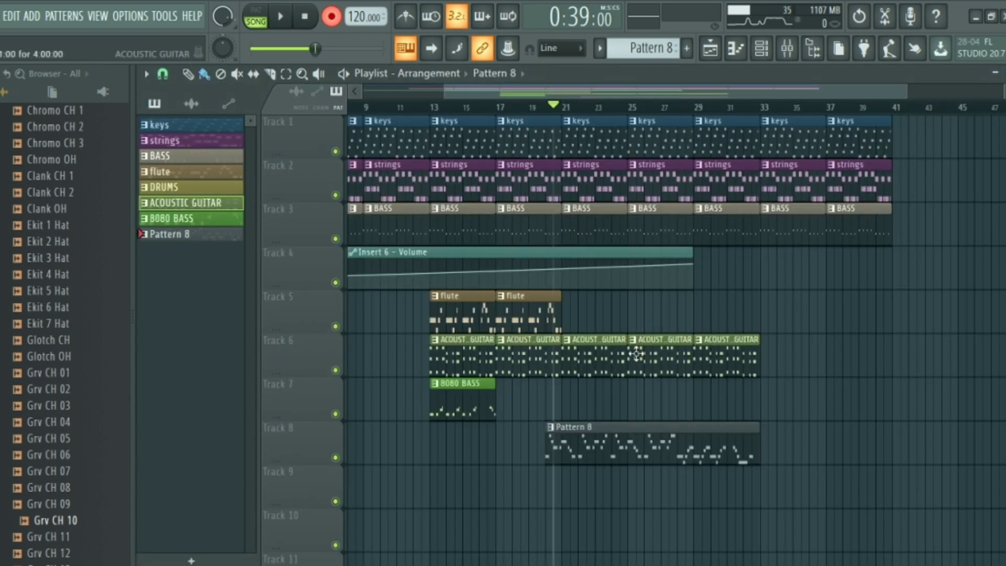
drag(602, 433, 619, 433)
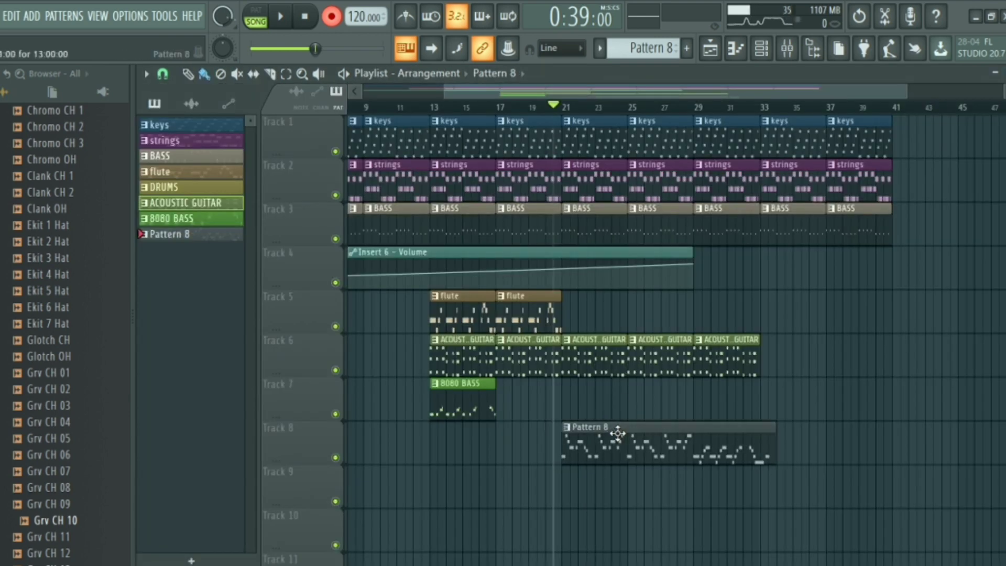
scroll(658, 335, down, 2)
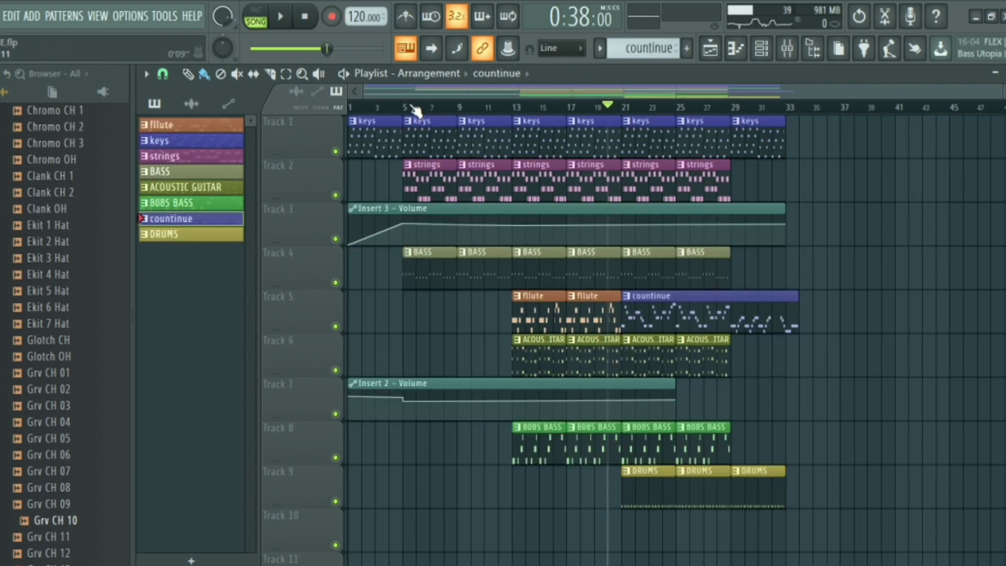
- Play the completed arrangement from bar 1 through to about bar 32 and stop the playback
click(378, 106)
click(351, 107)
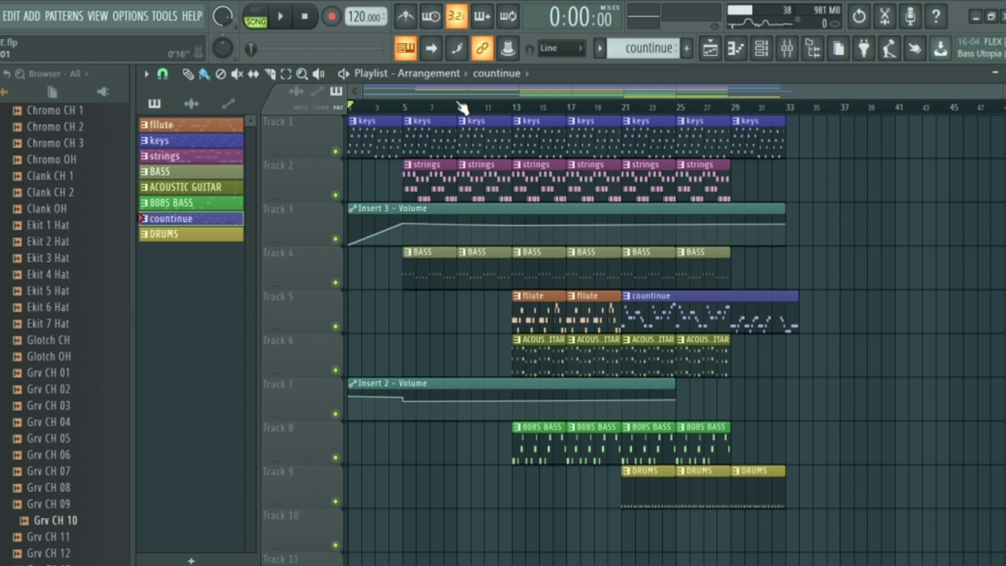
key(space)
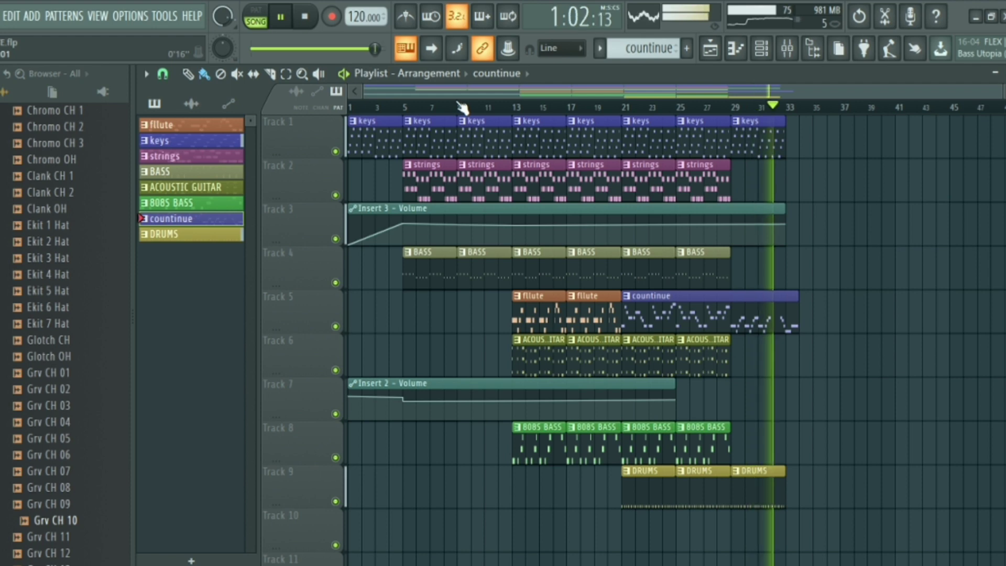
key(space)
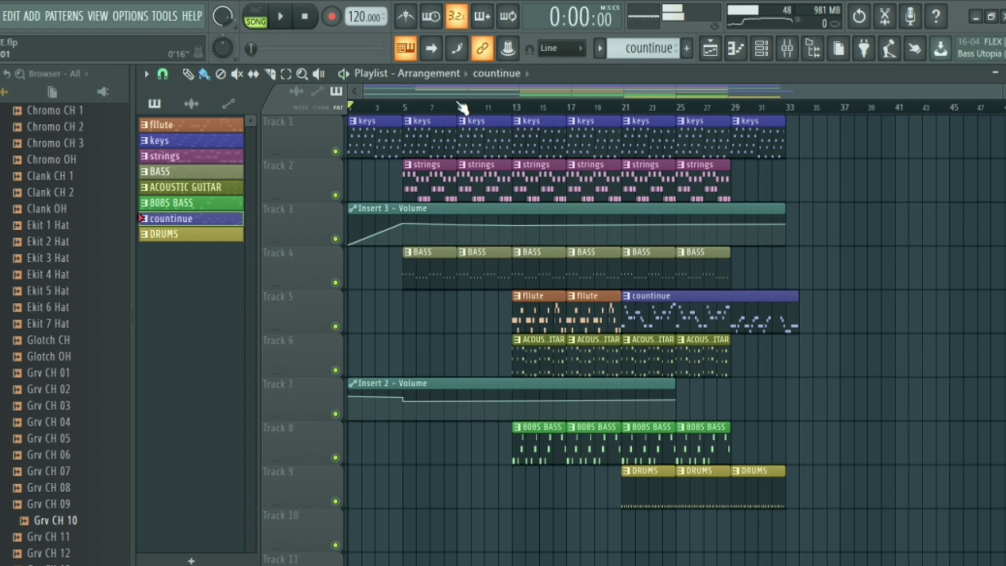